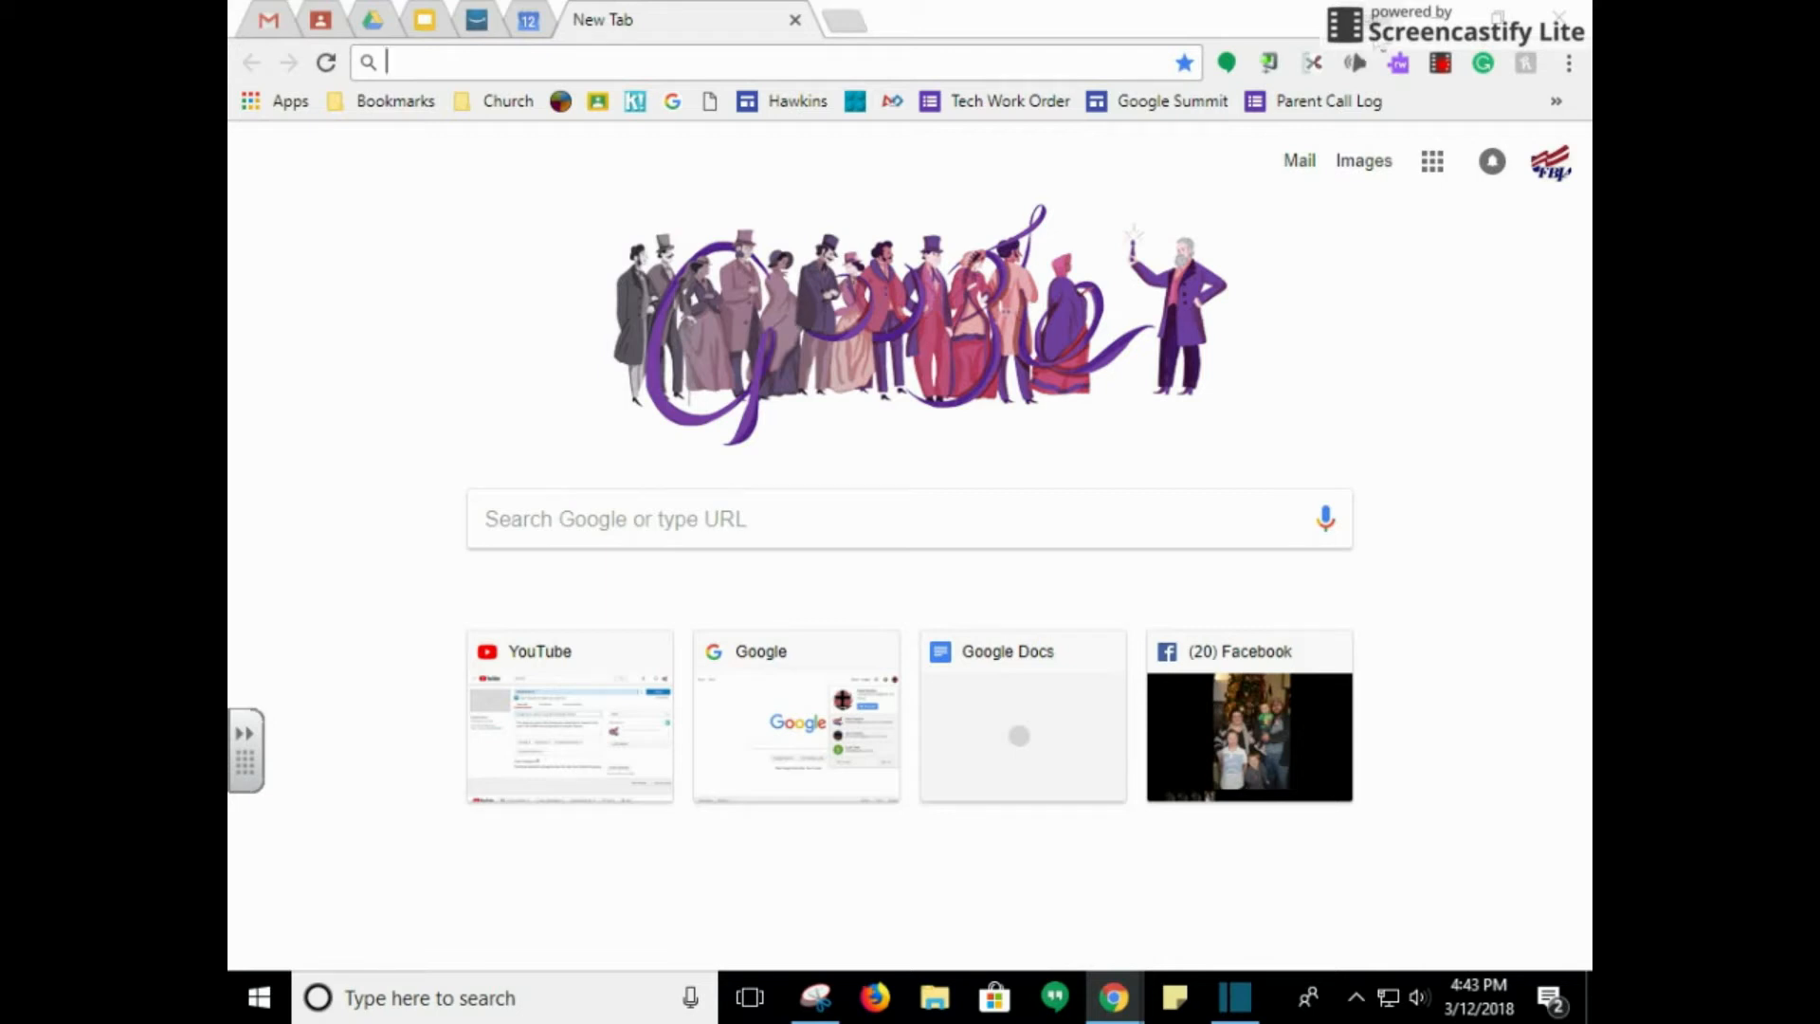
- Create a blank Google Sheets spreadsheet in Google Drive inside the My Sheets folder of Google Lessons
click(1433, 163)
click(1361, 442)
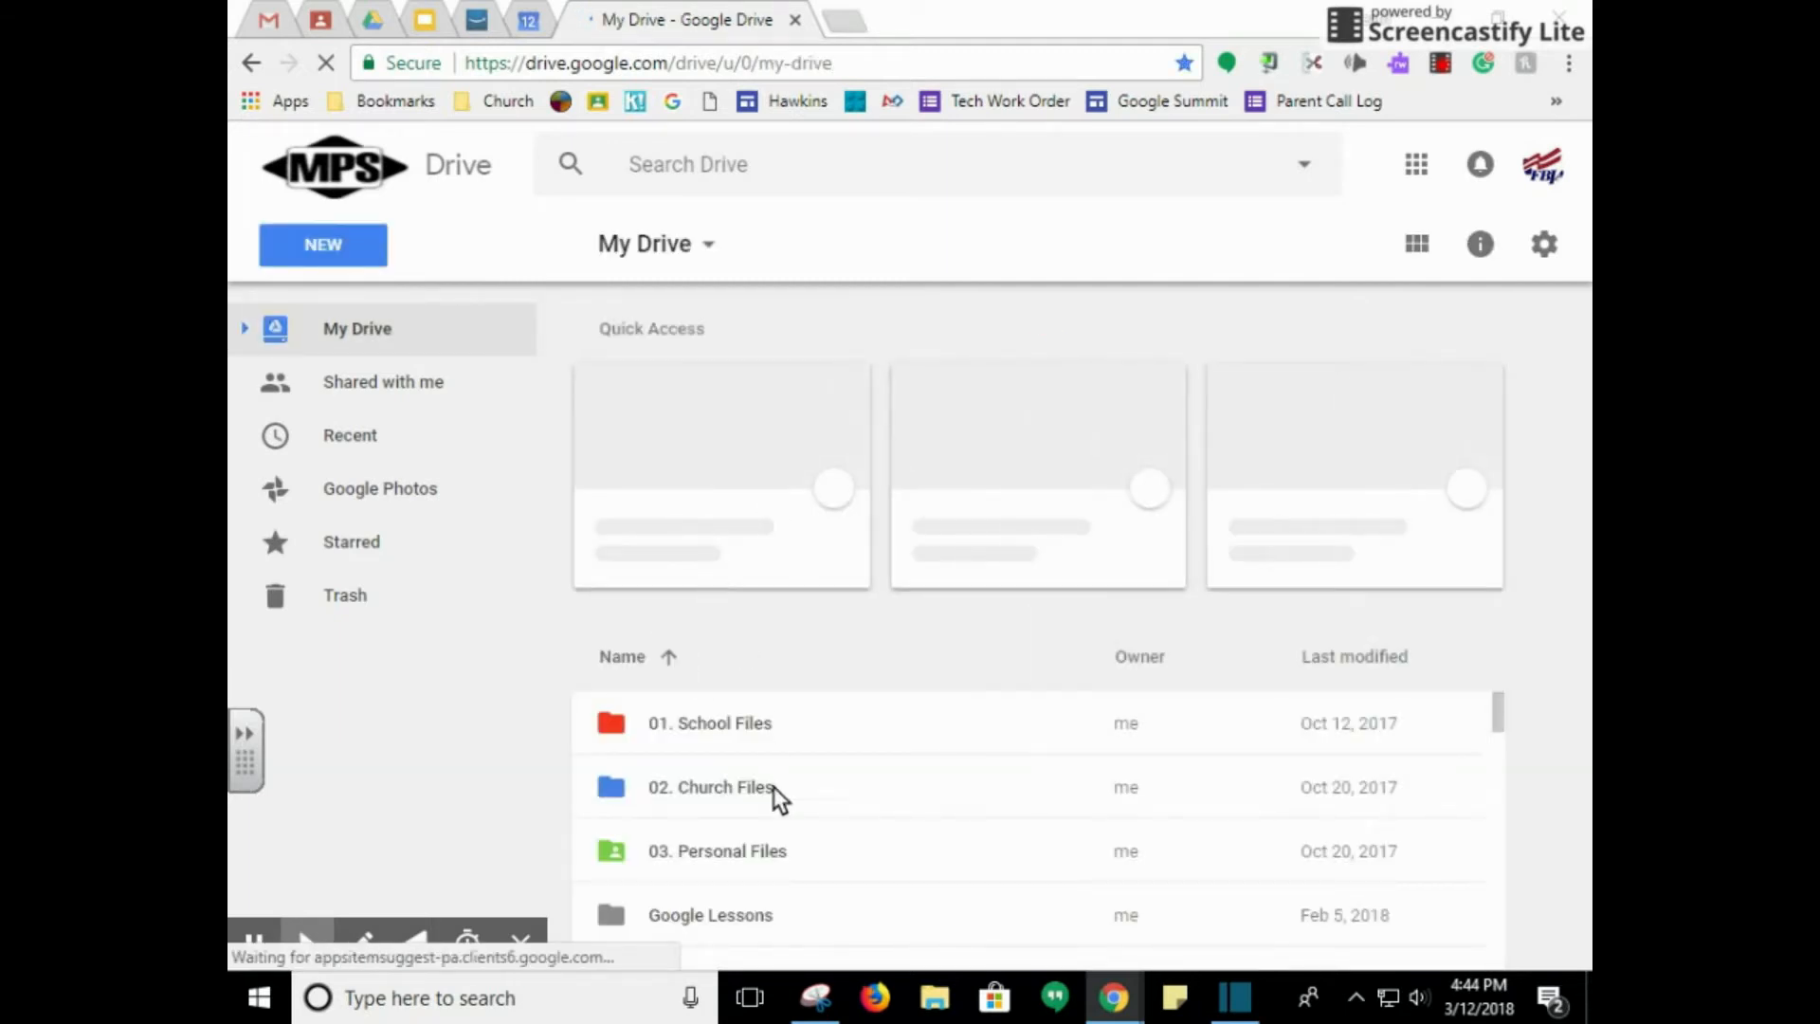
double_click(697, 916)
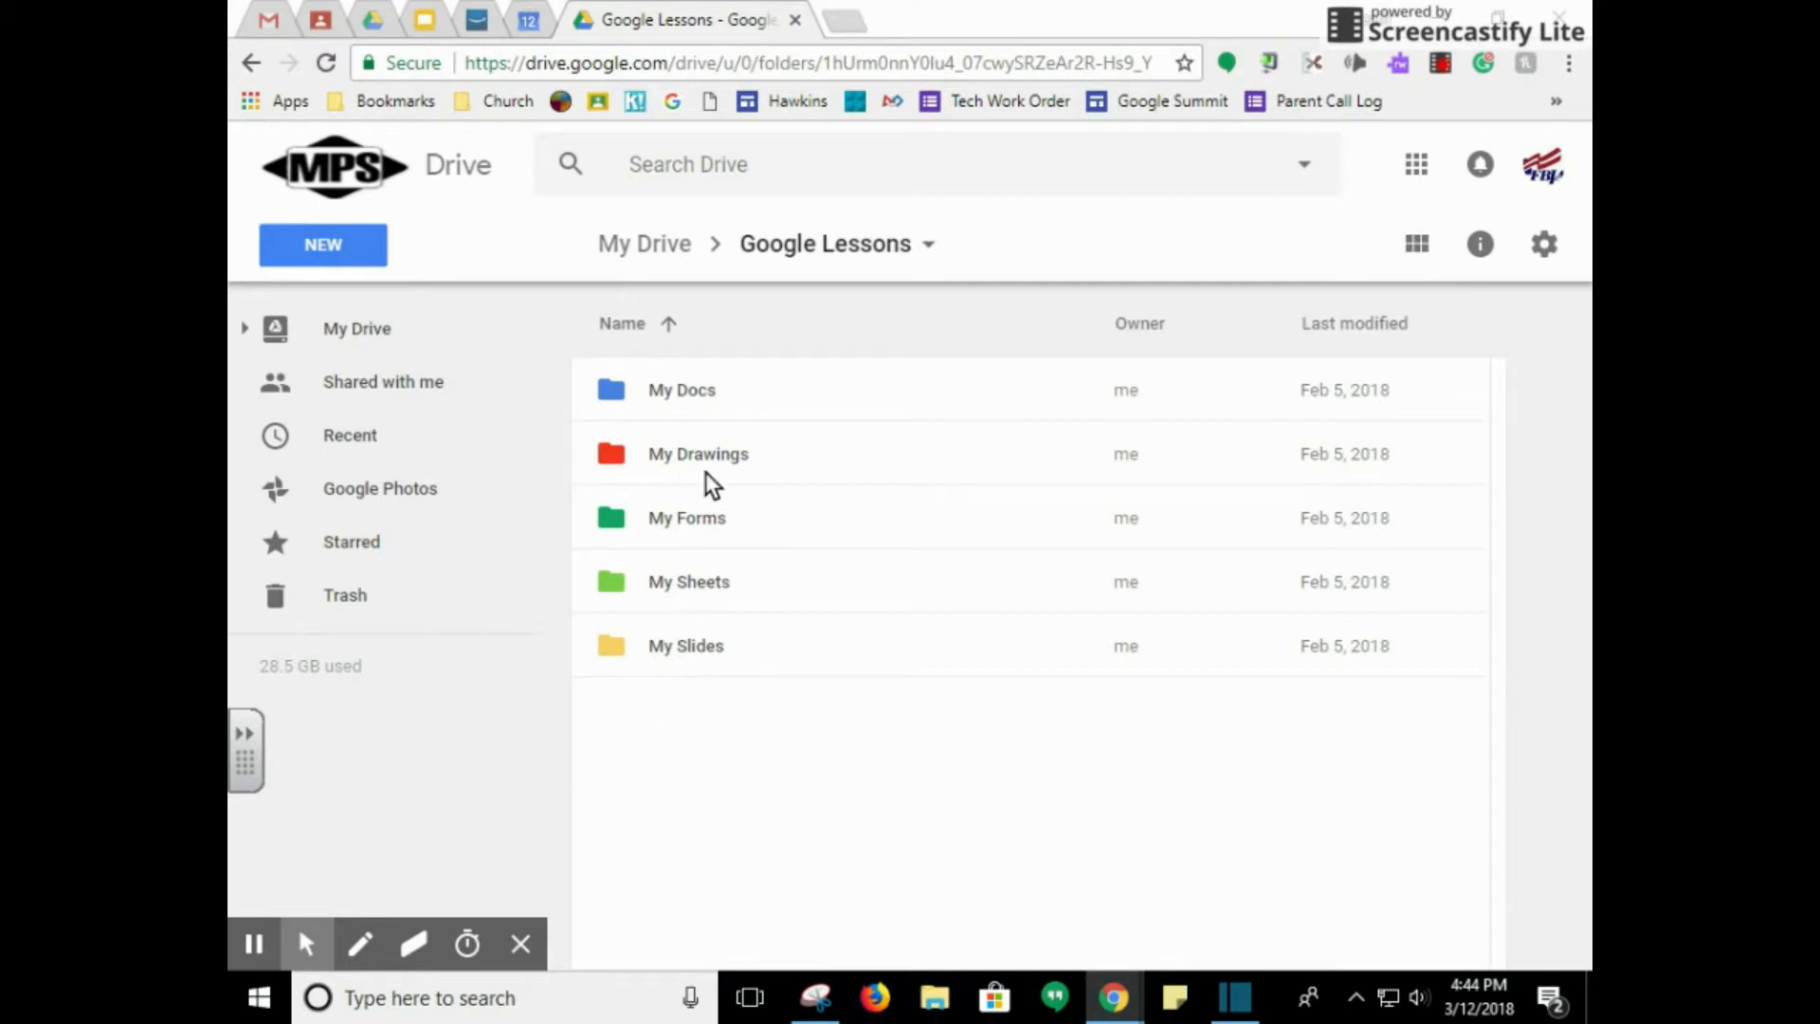
double_click(668, 589)
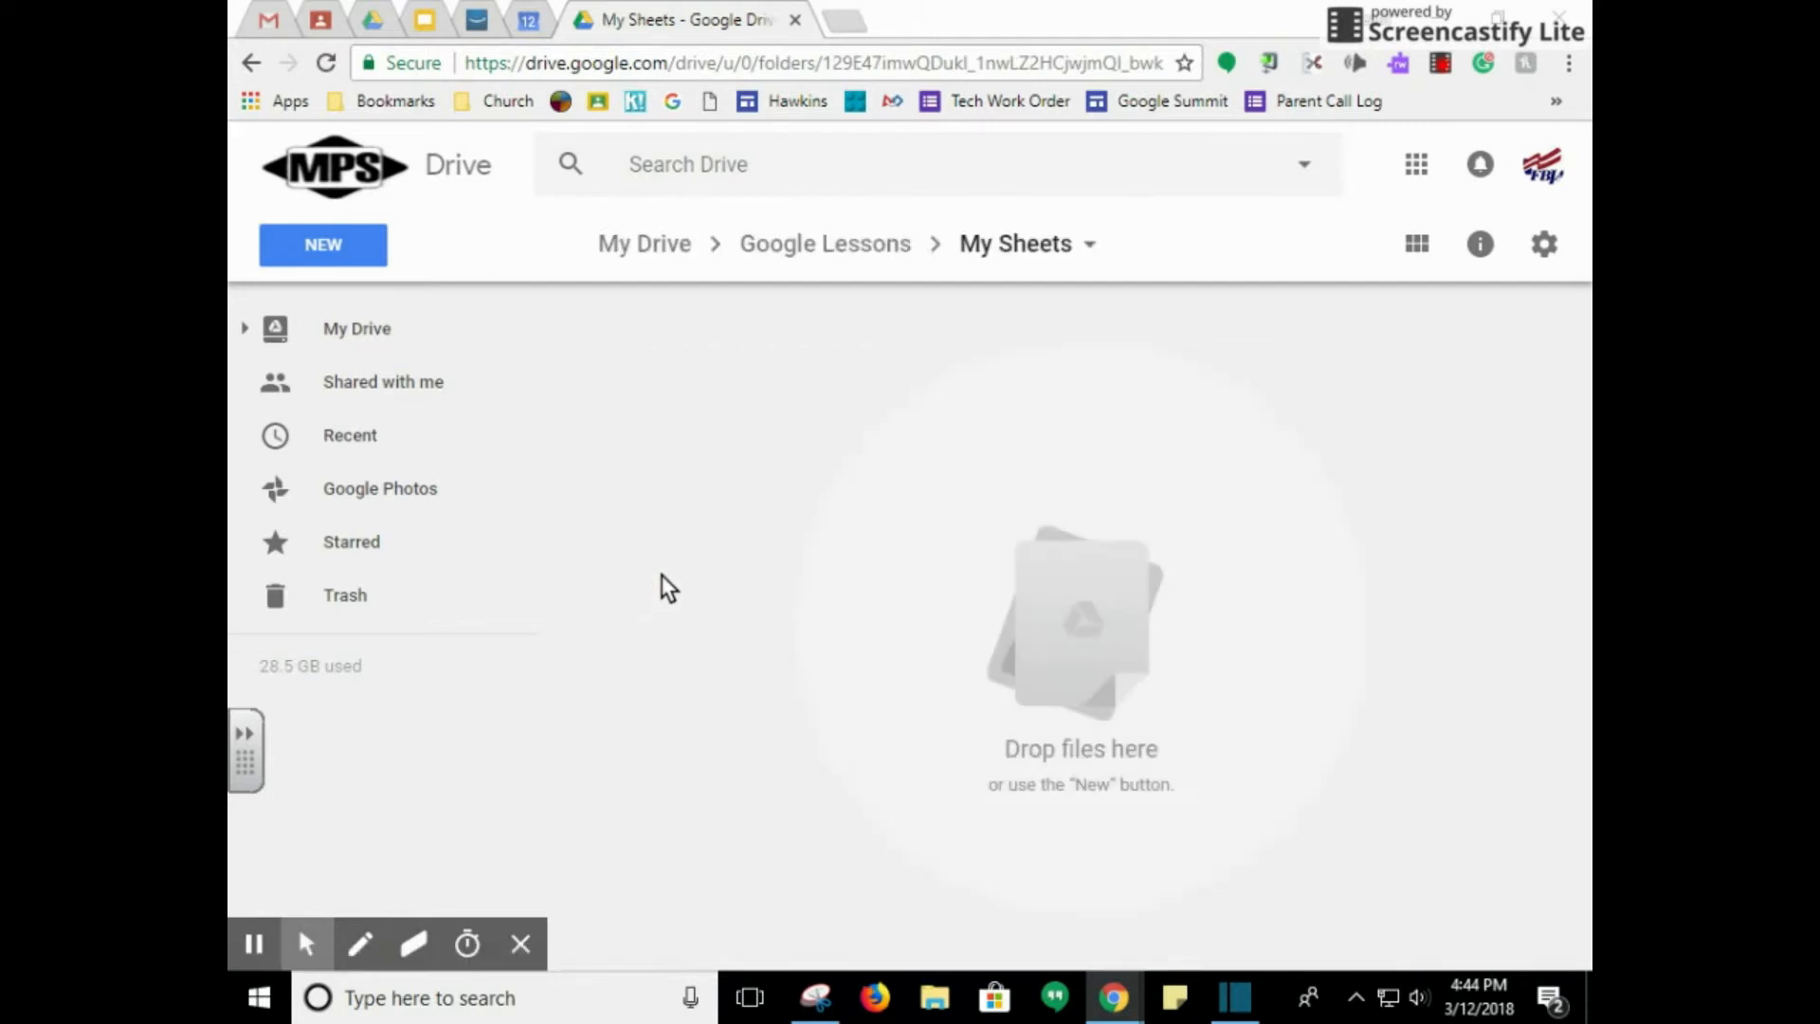
click(321, 249)
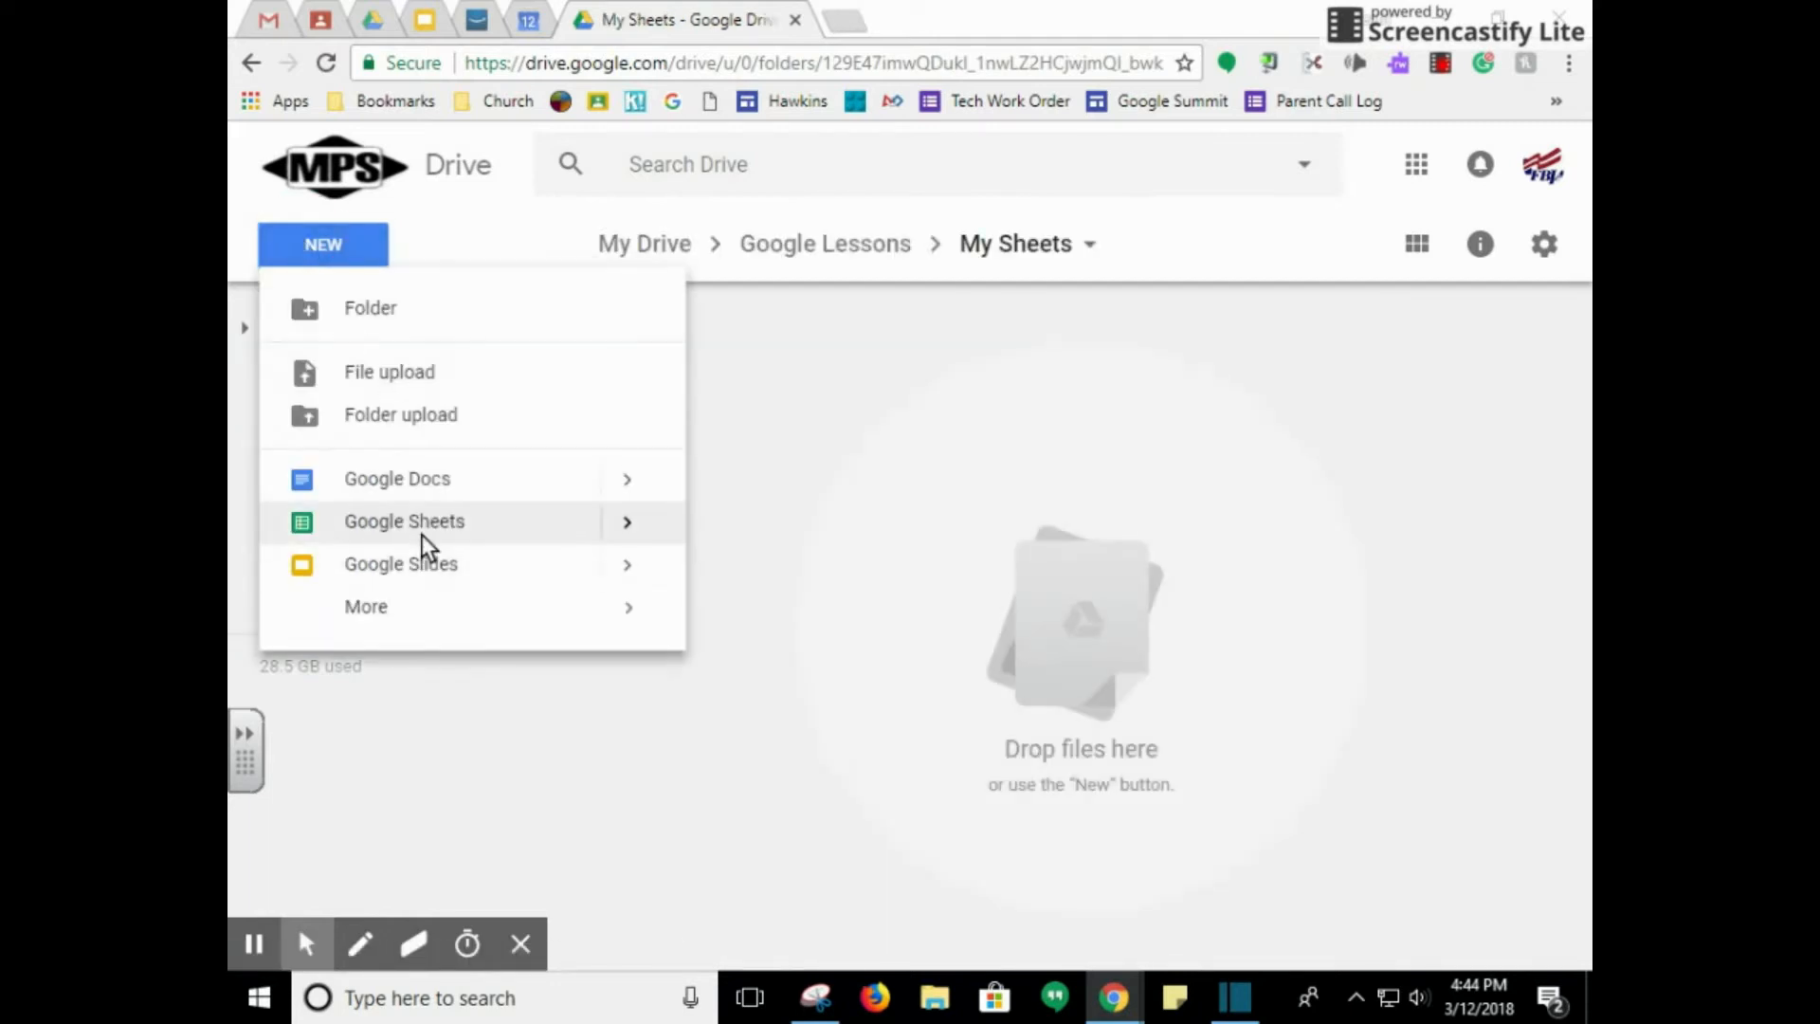
click(423, 533)
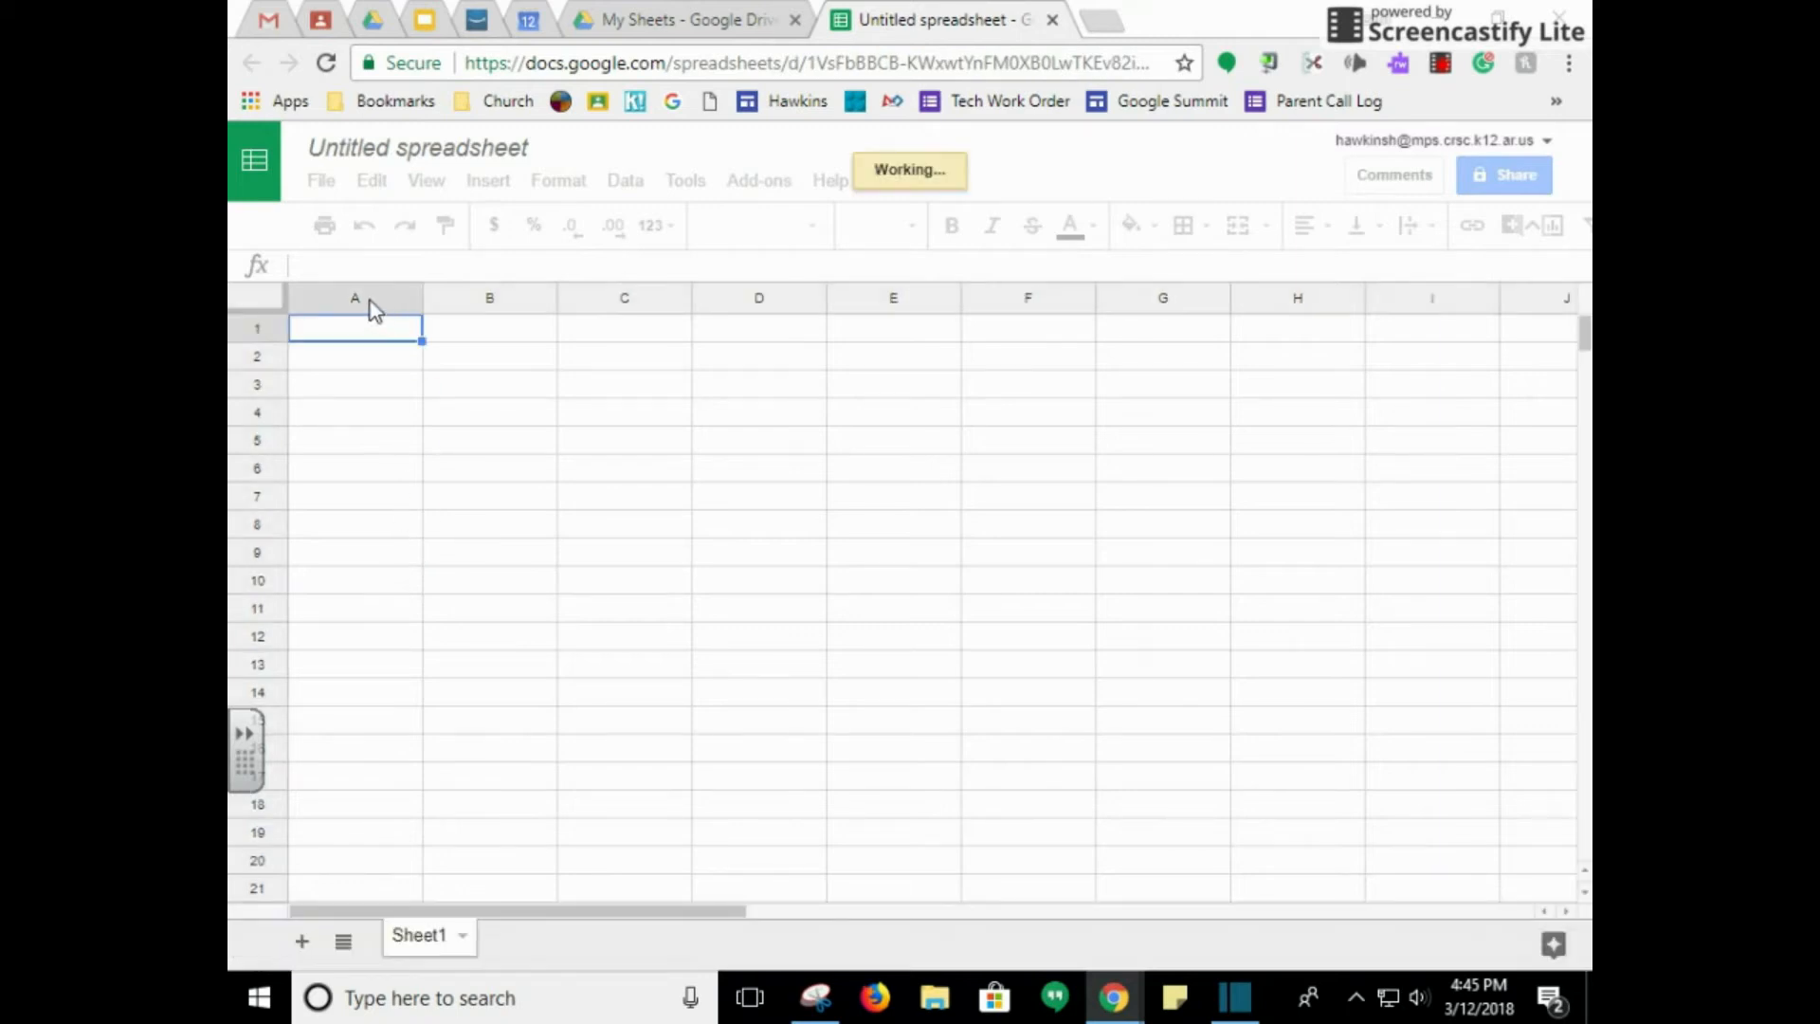
- Examine the lettered columns across the whole sheet from A through Z, and return to columns A and B
click(547, 301)
click(622, 298)
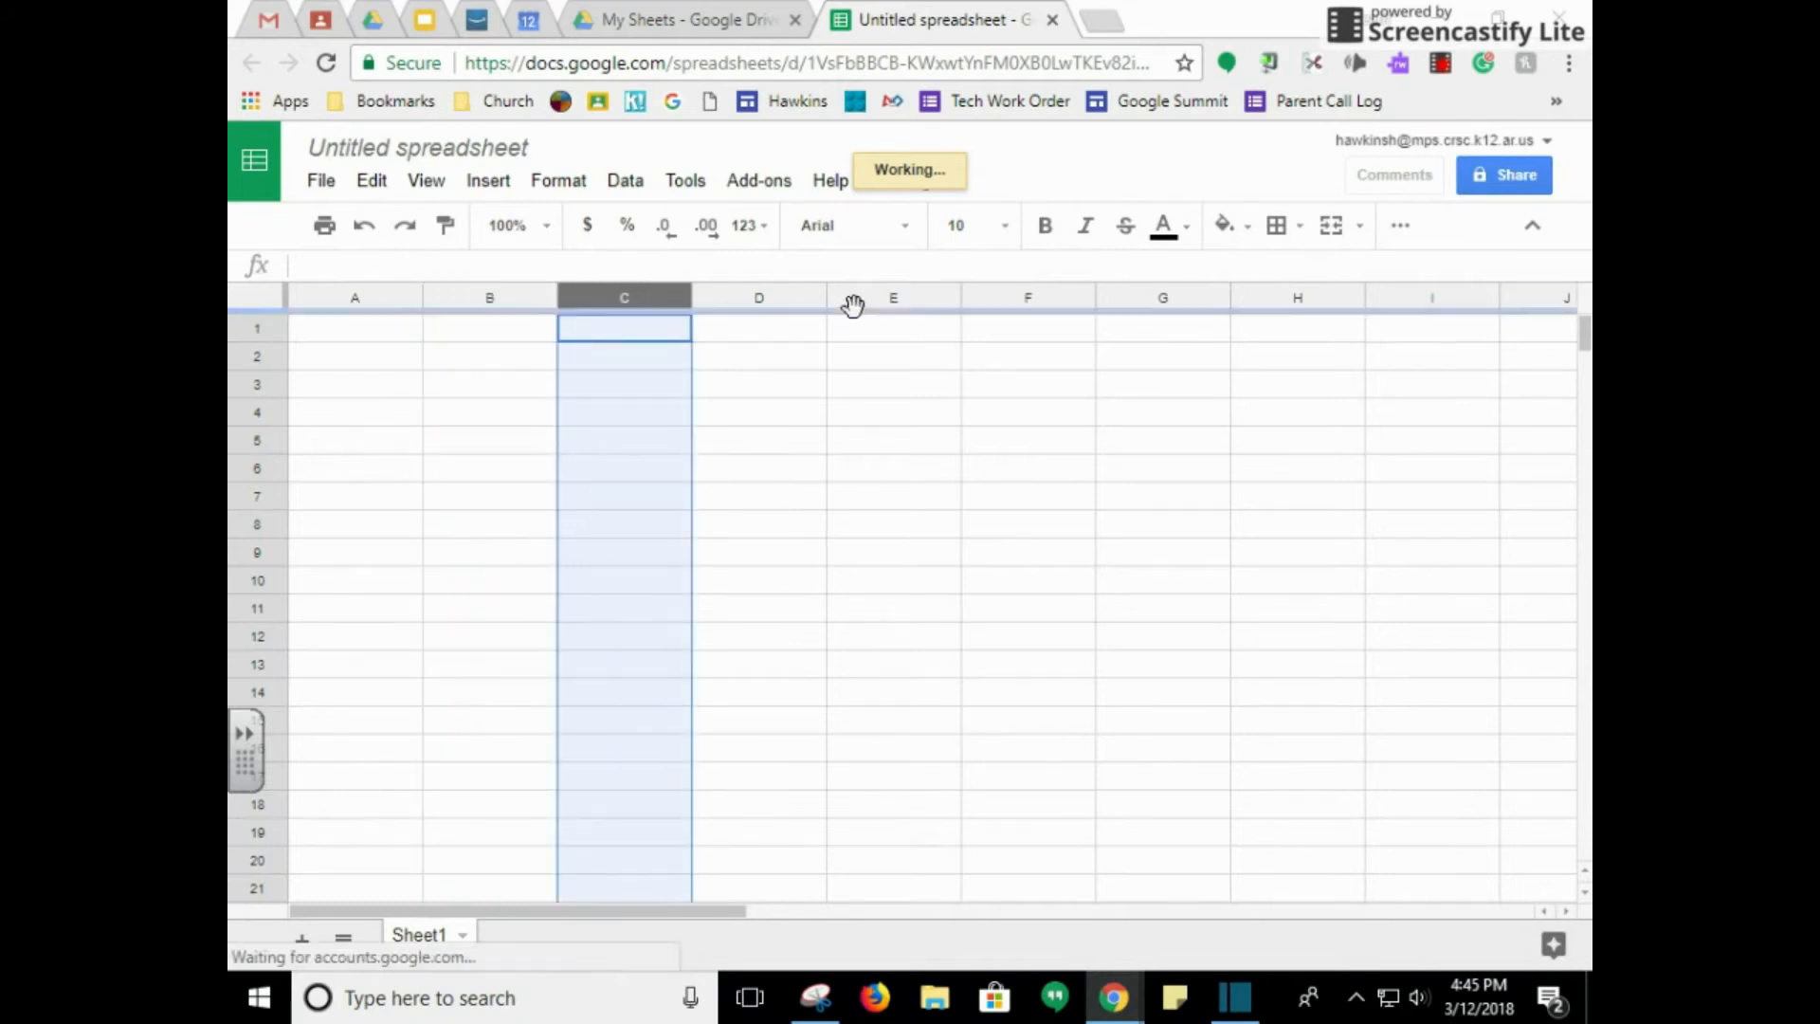
click(1038, 298)
click(1166, 301)
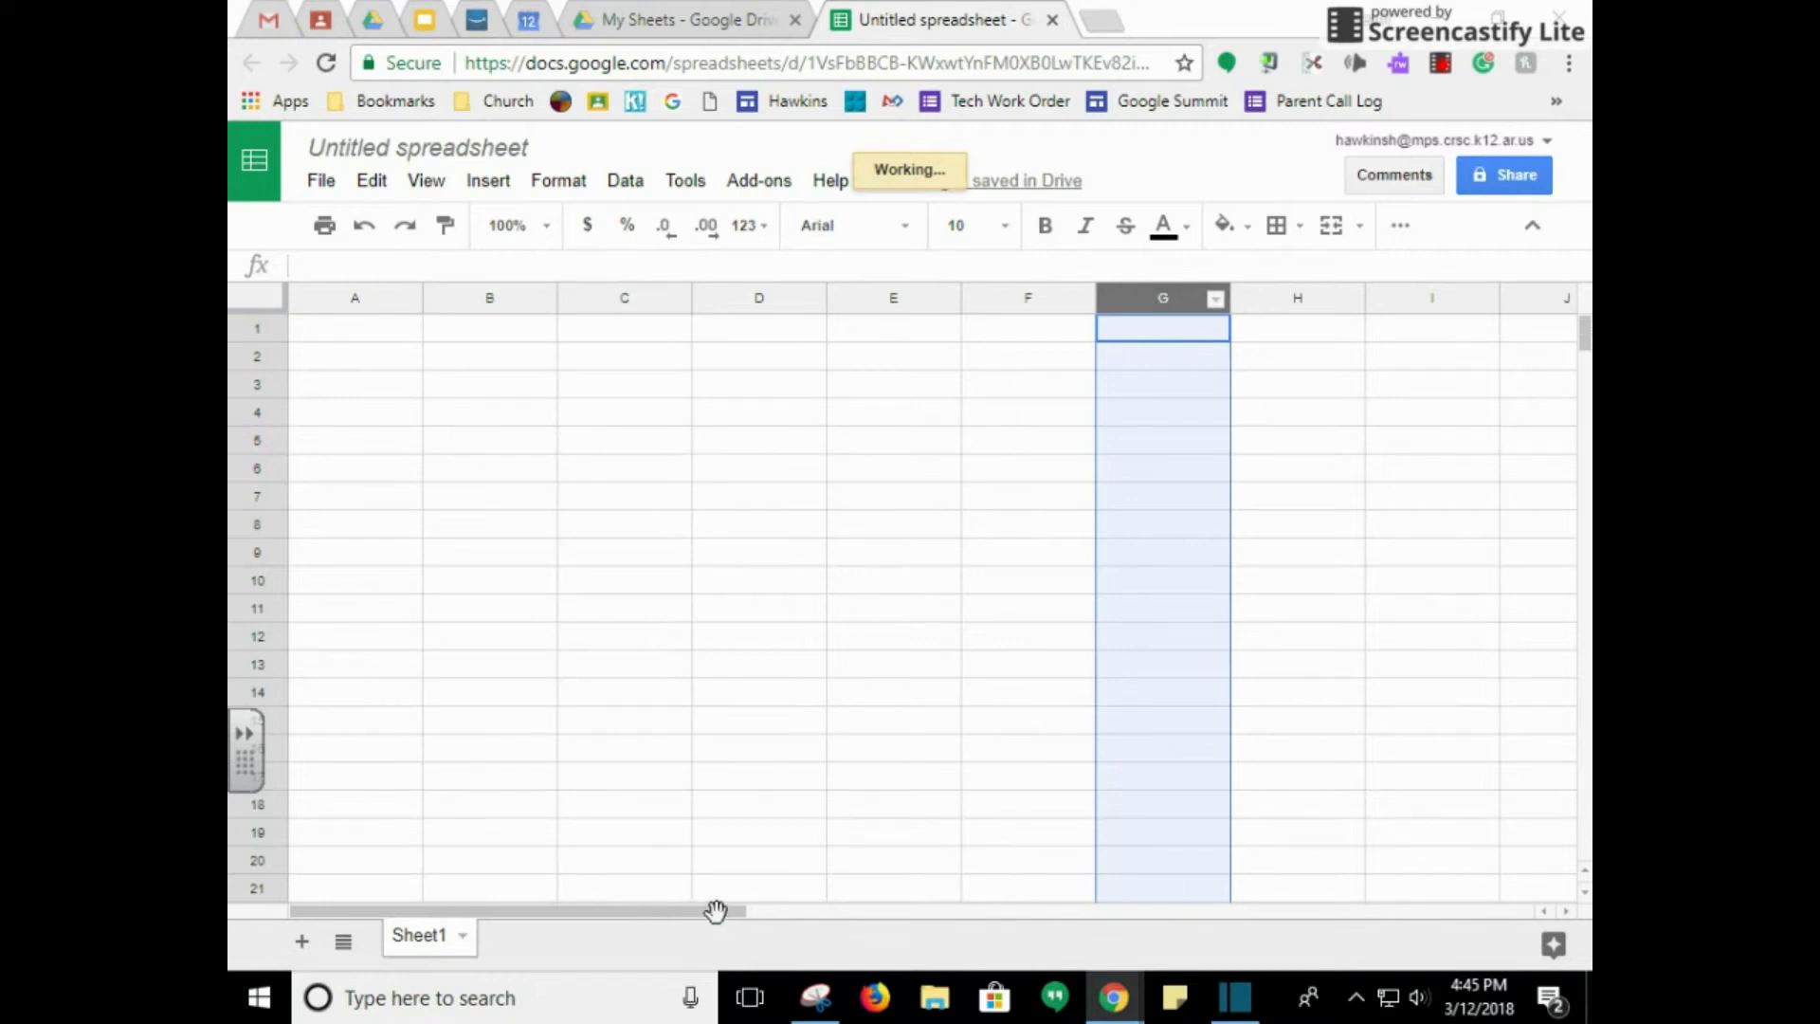
click(1327, 912)
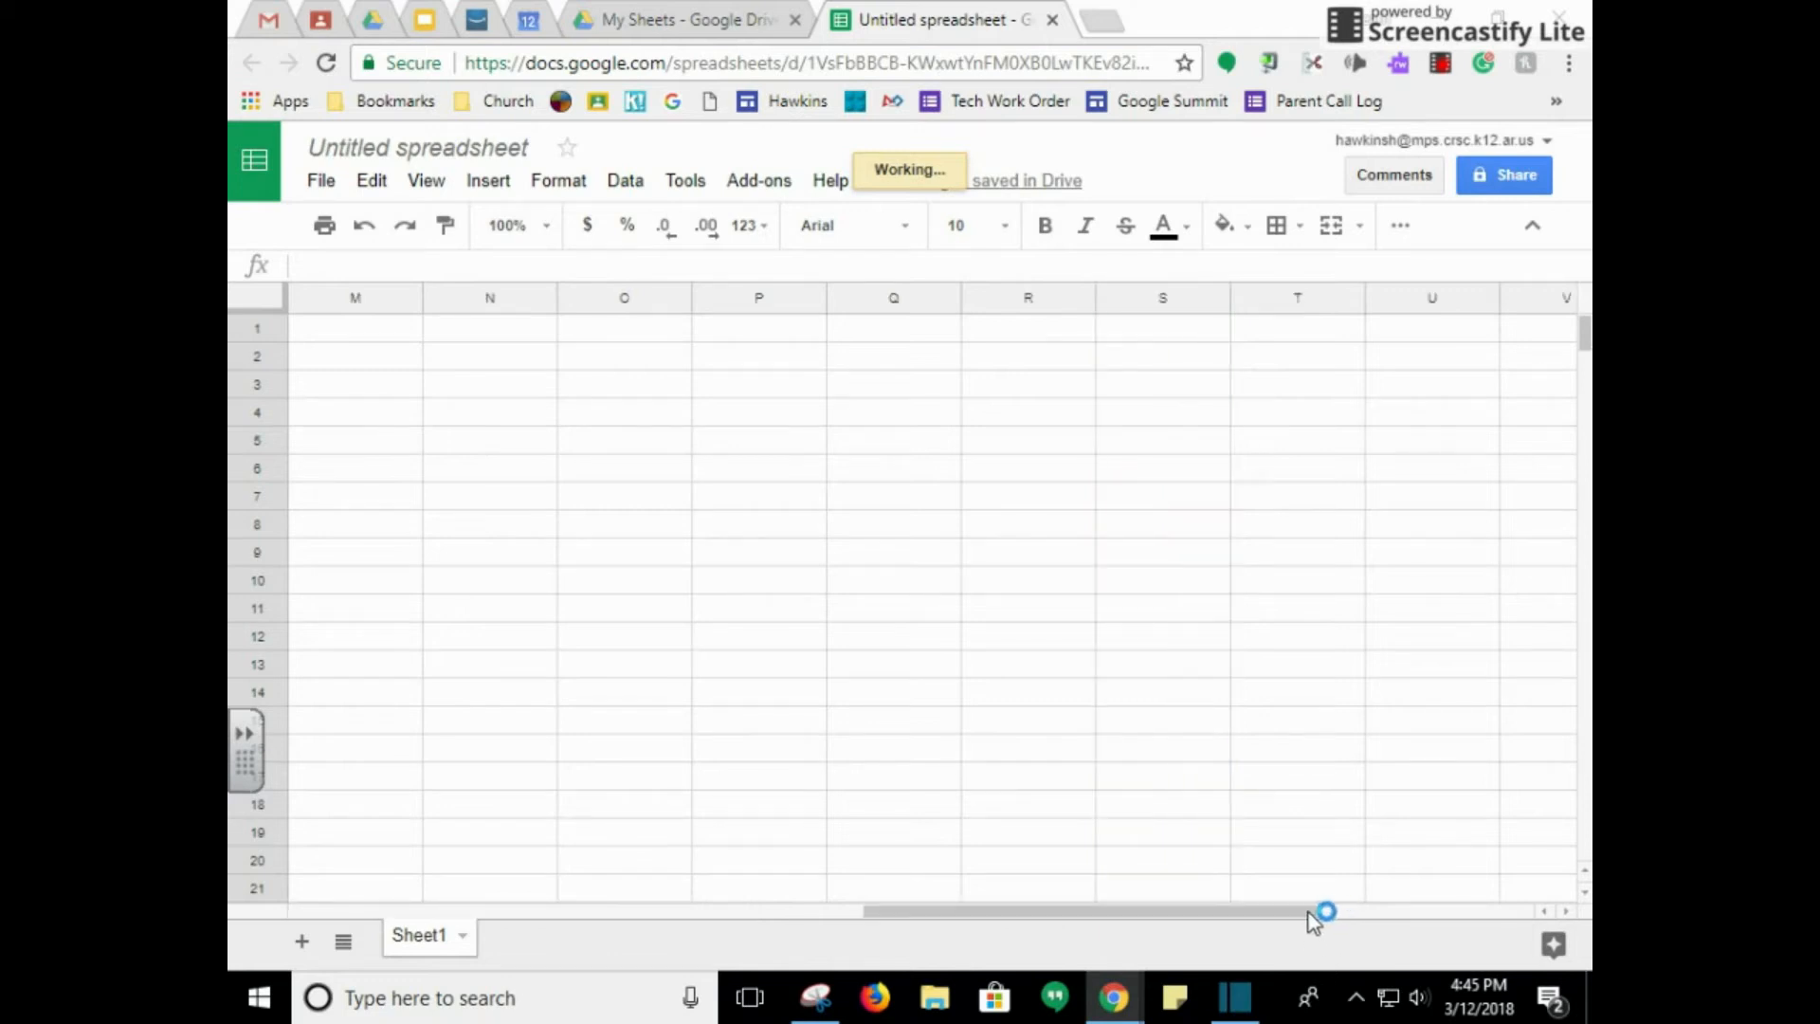
drag(1237, 917, 1526, 922)
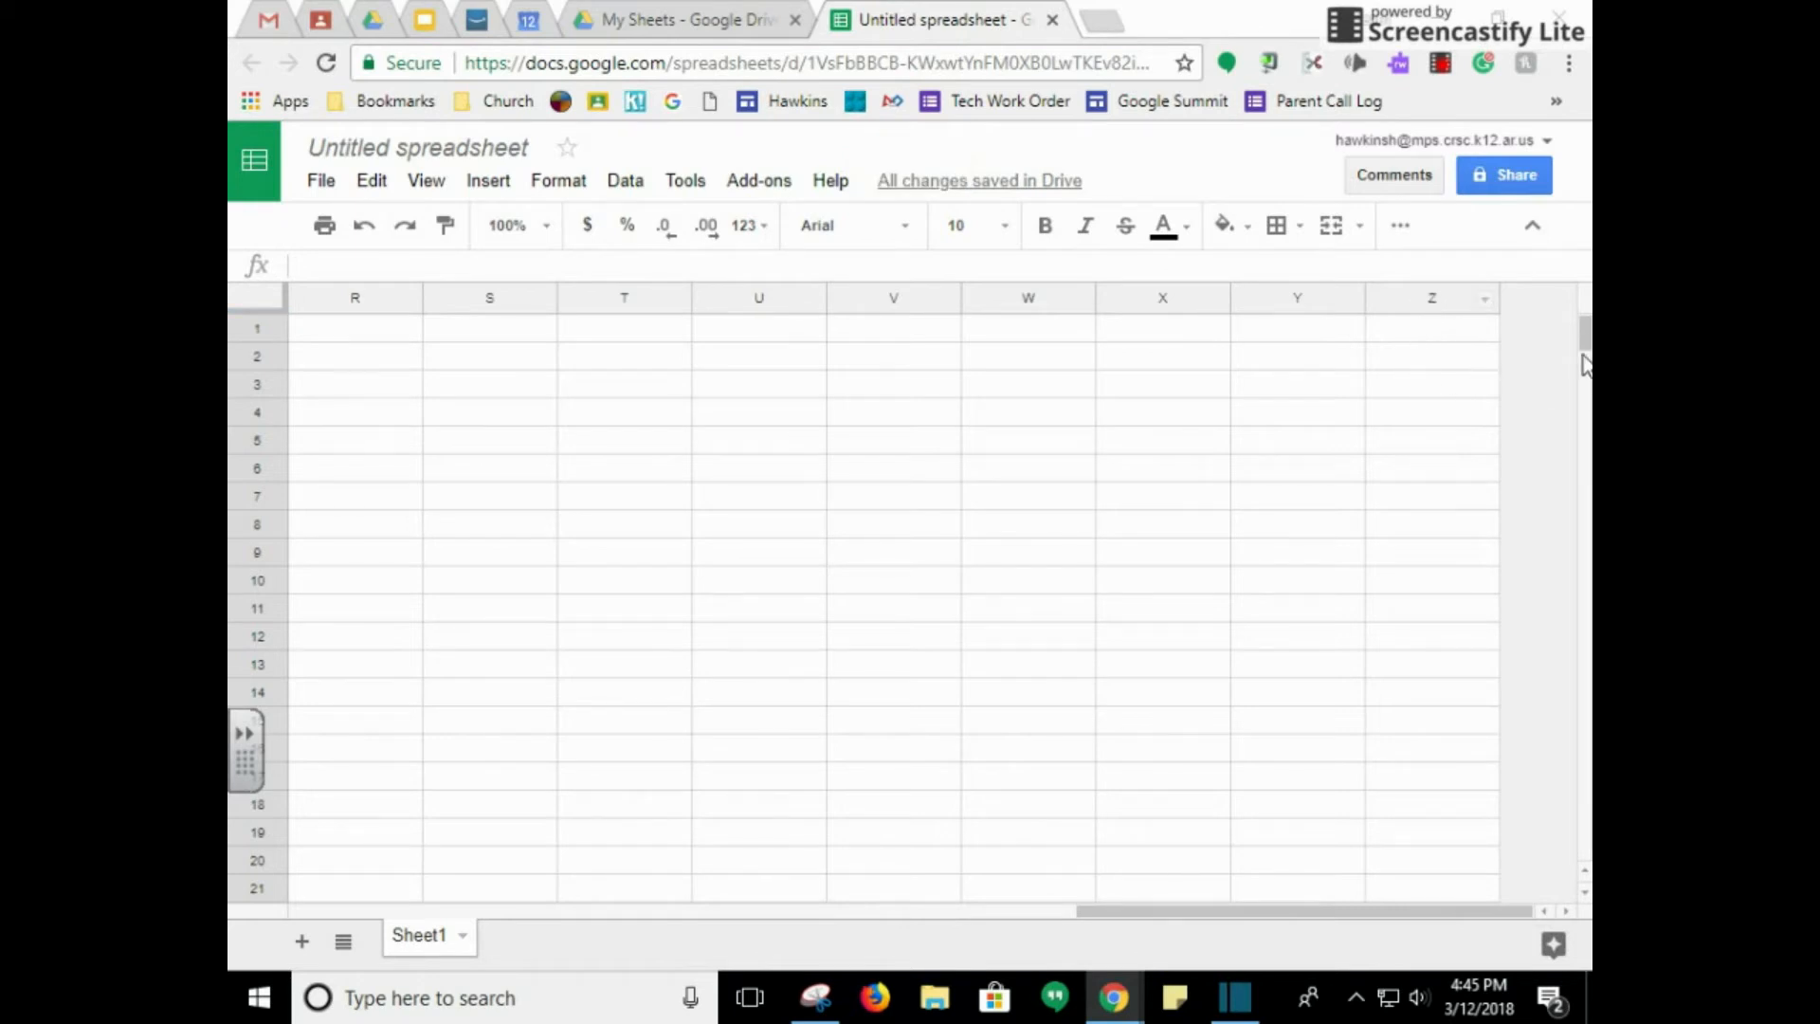
click(747, 307)
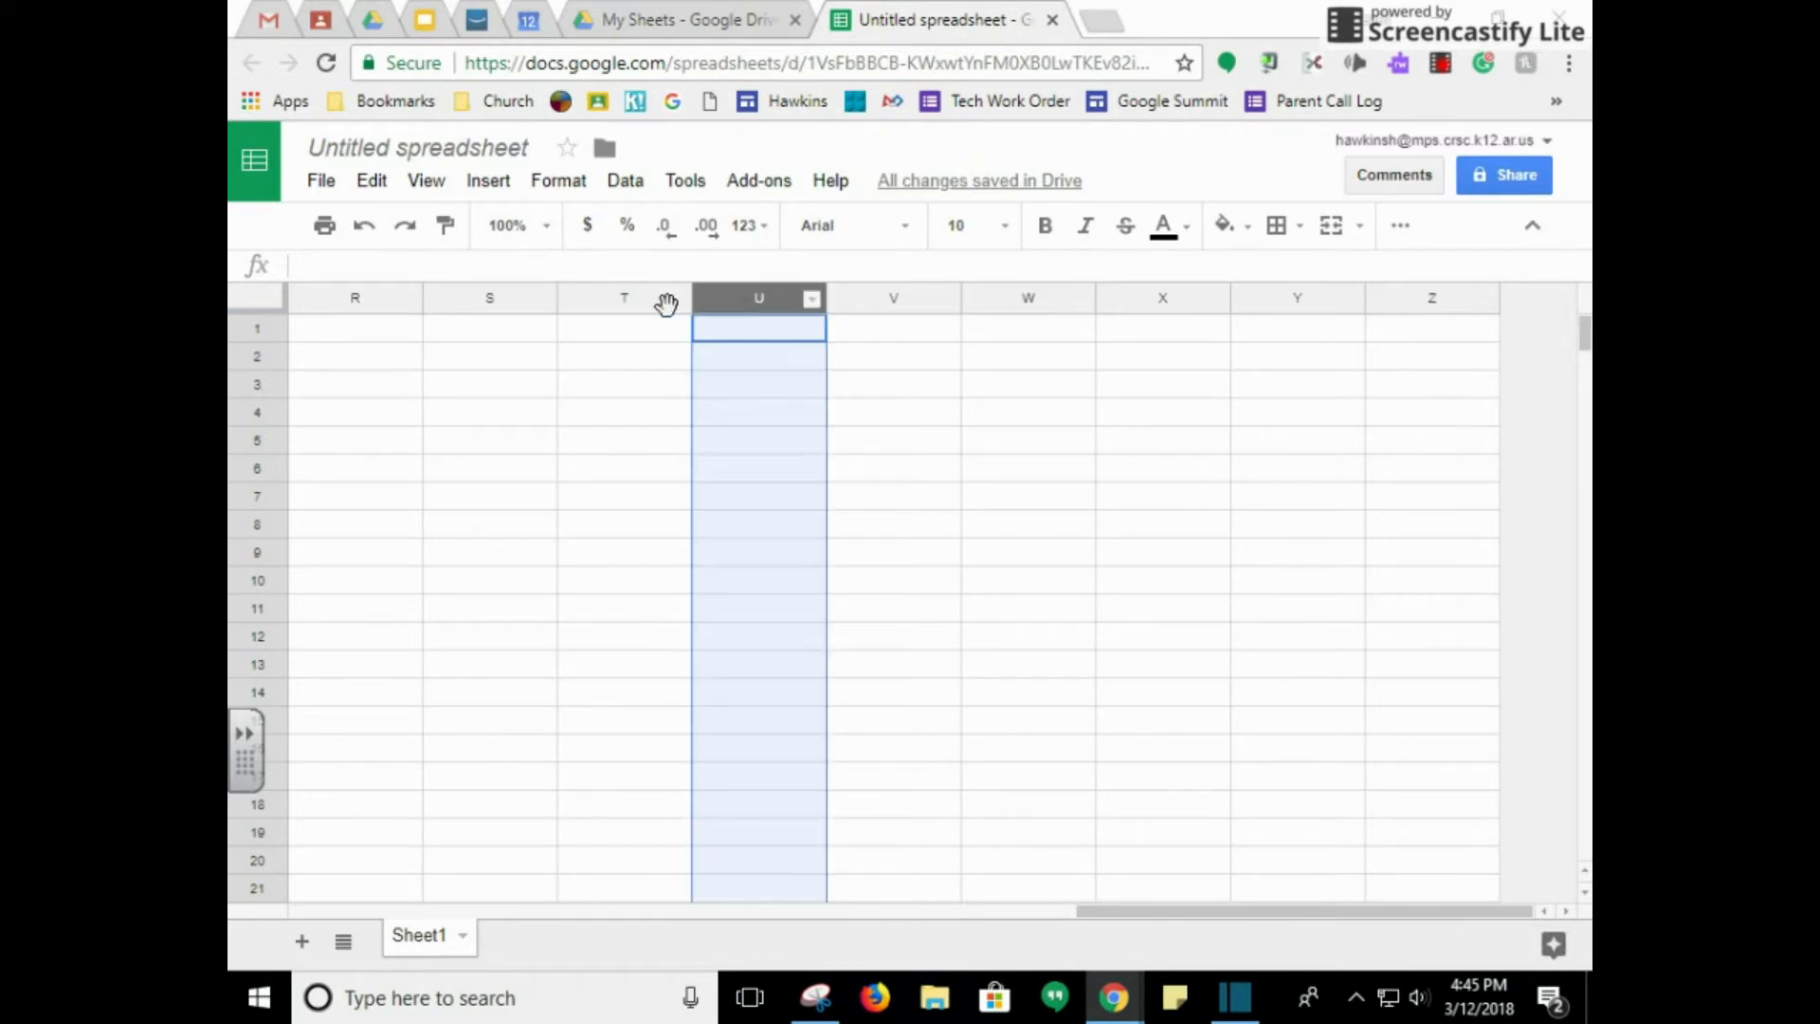
click(355, 298)
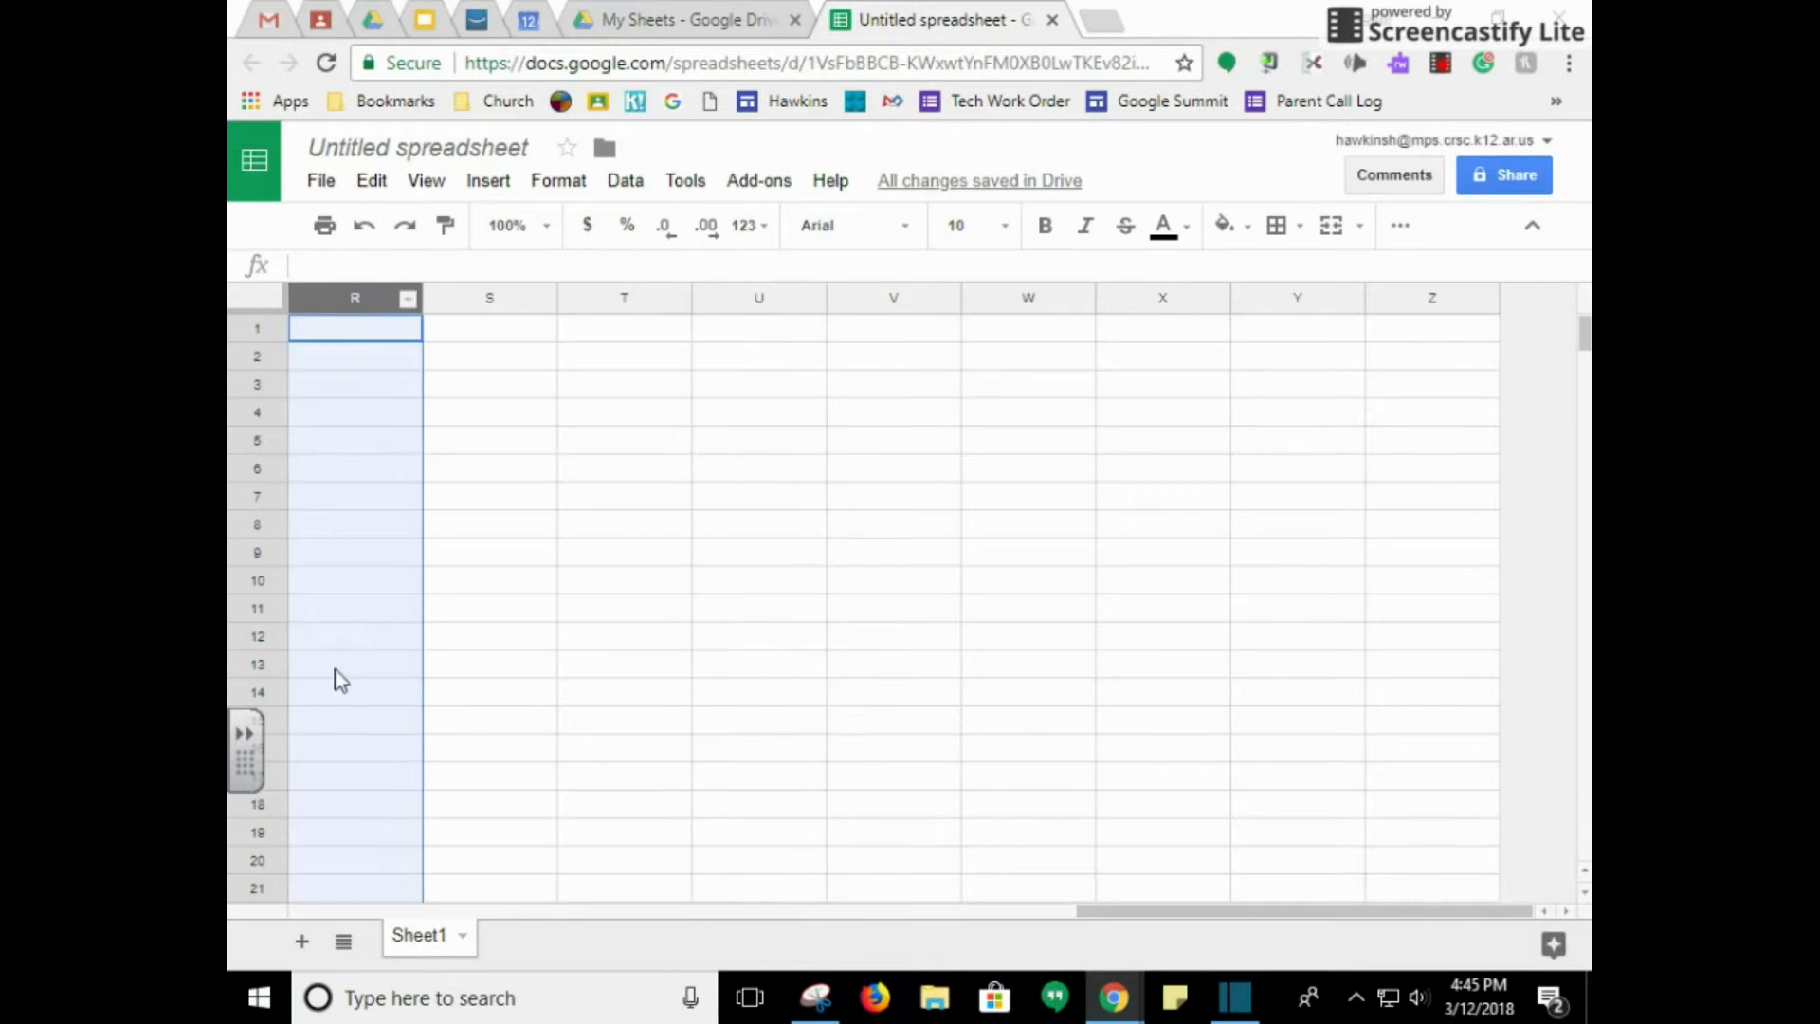
click(312, 912)
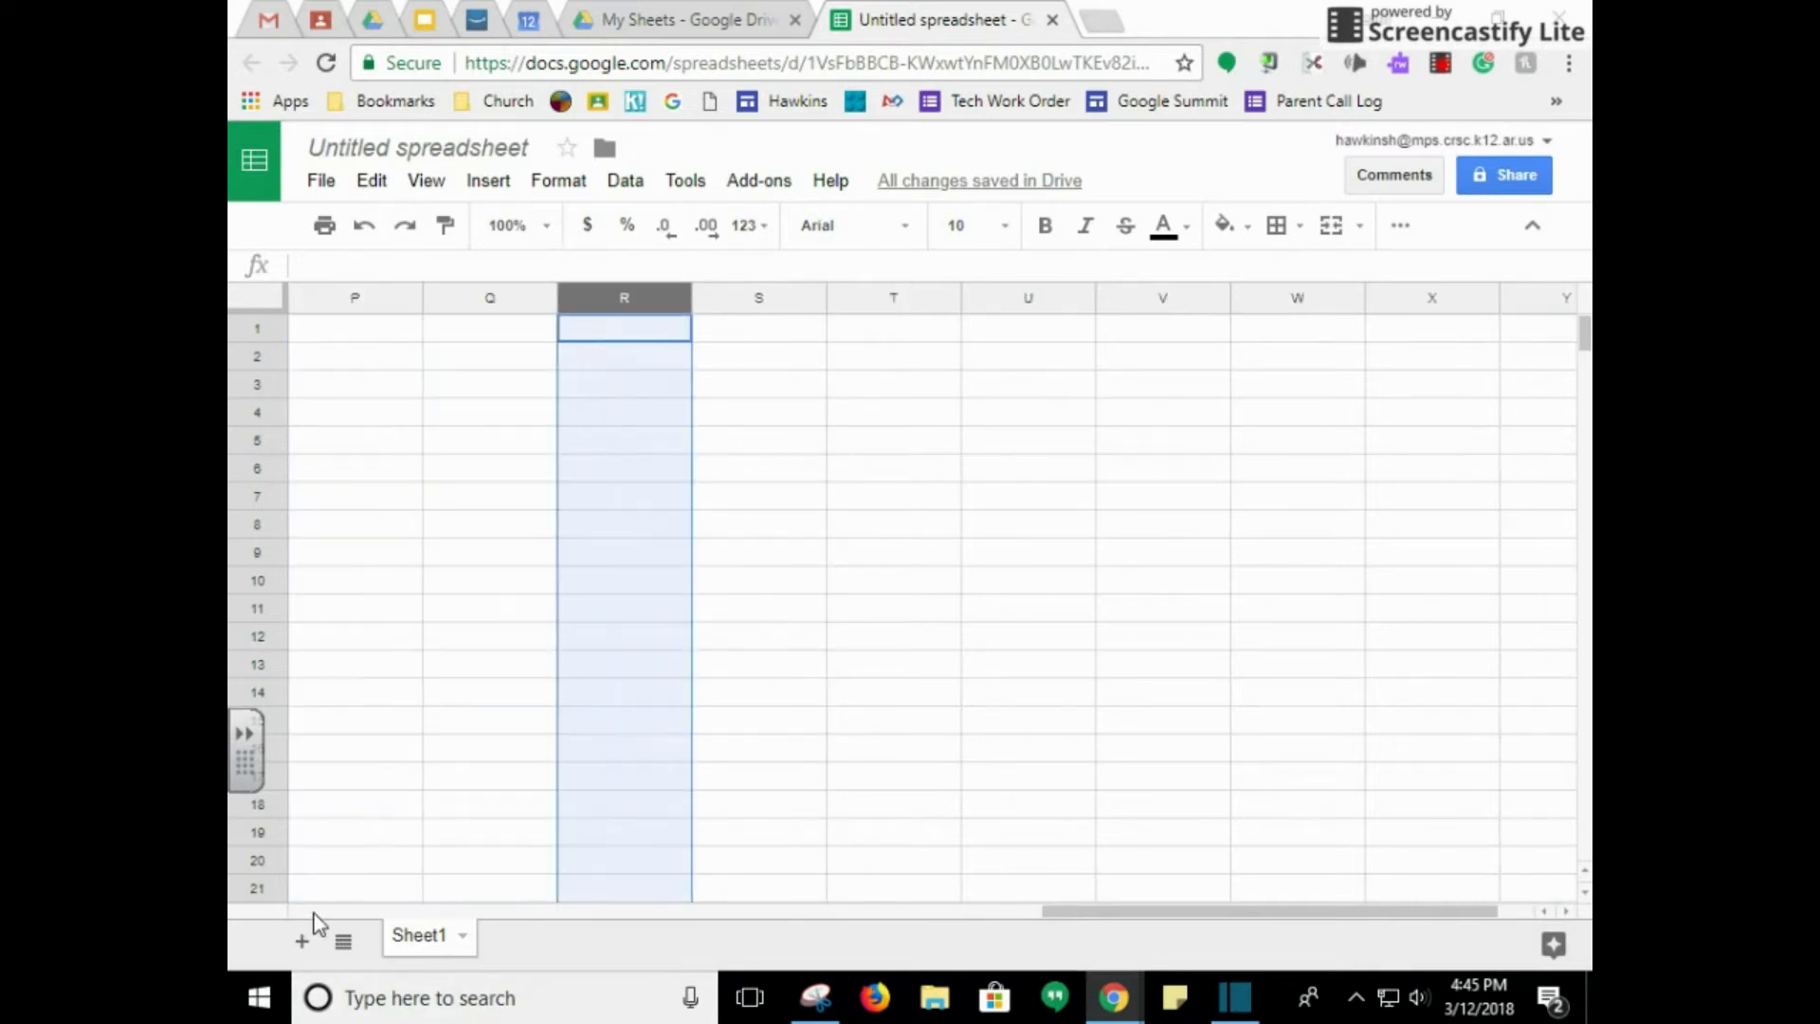
click(369, 298)
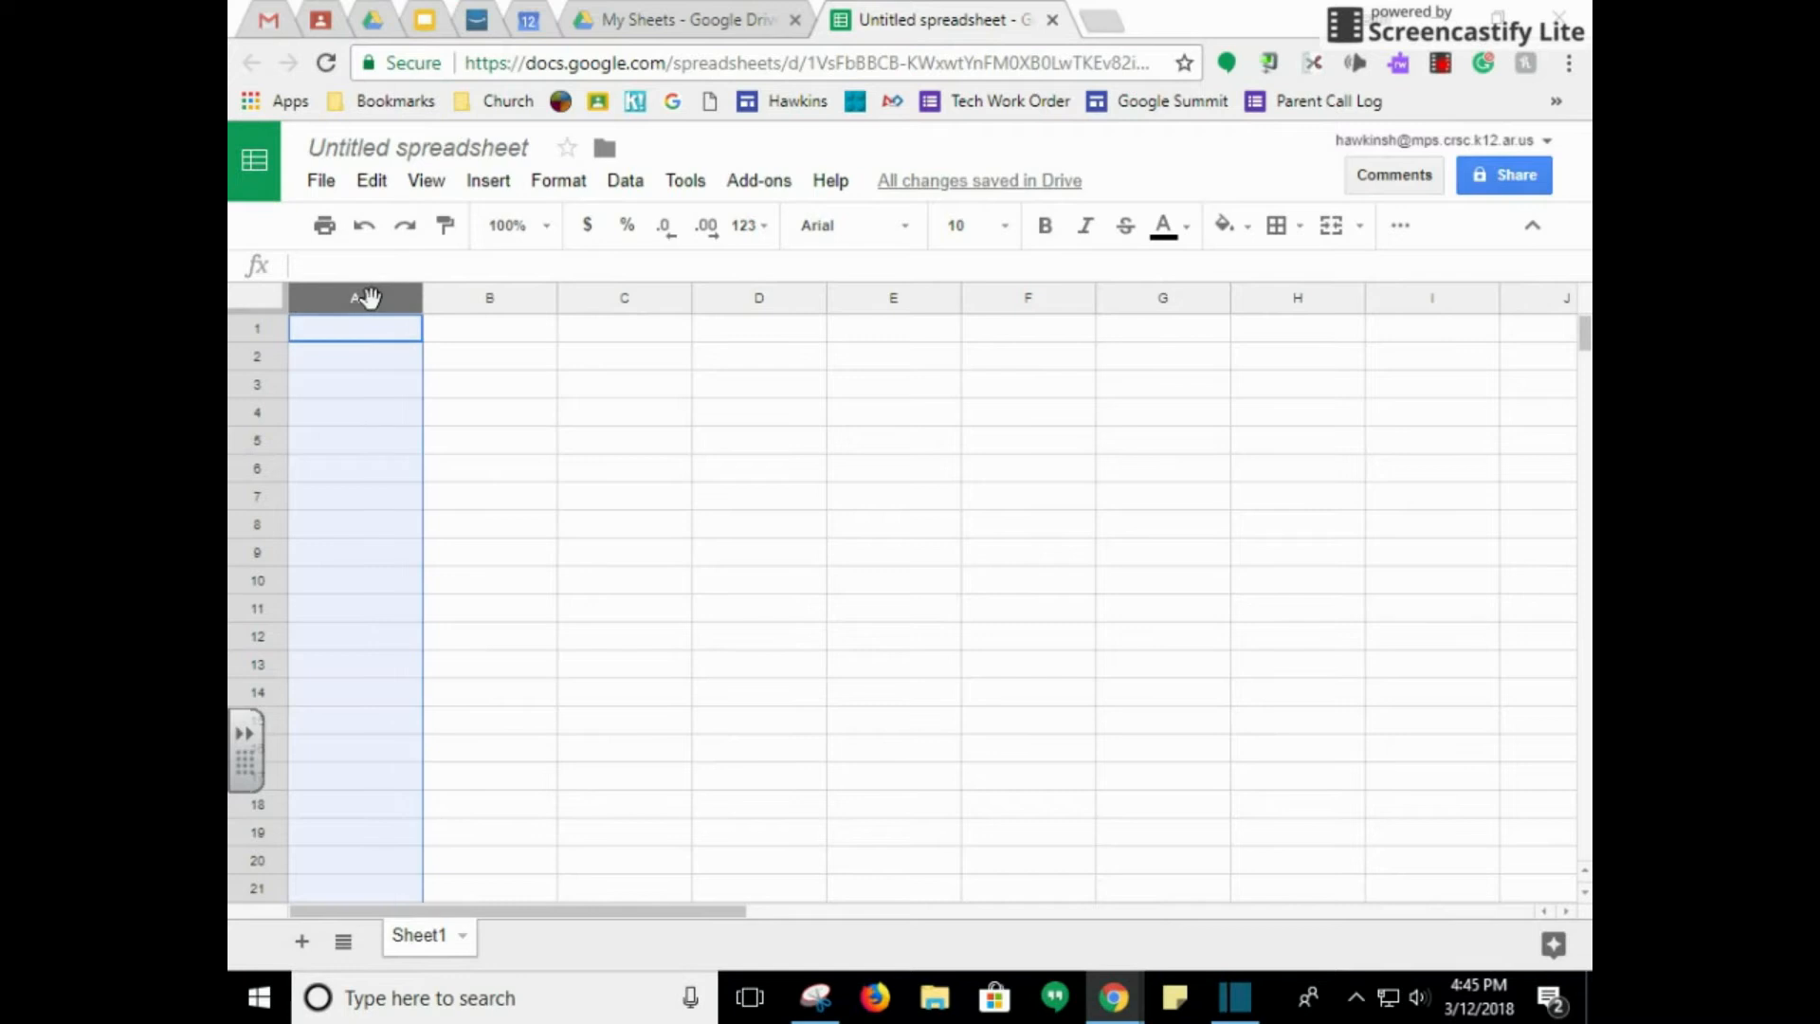
click(498, 298)
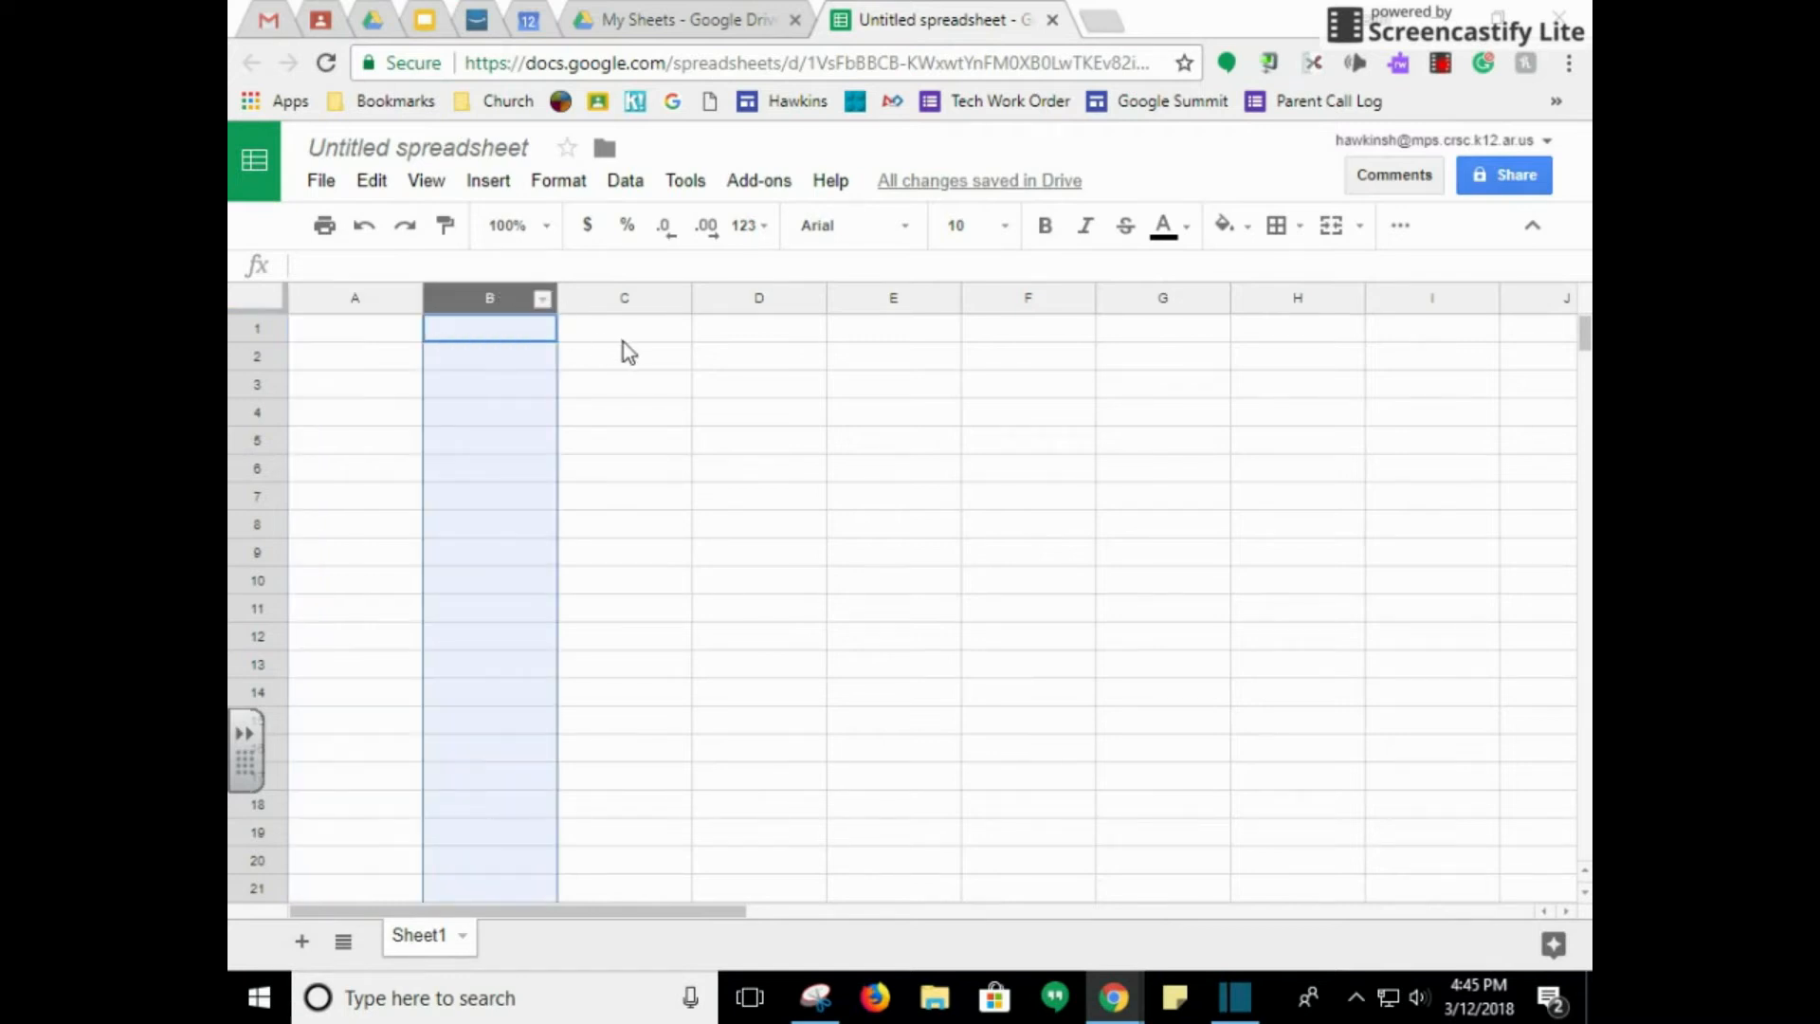
- Examine the numbered rows, highlighting rows 2 to 4 and viewing the last rows of the sheet before returning to its start
click(254, 357)
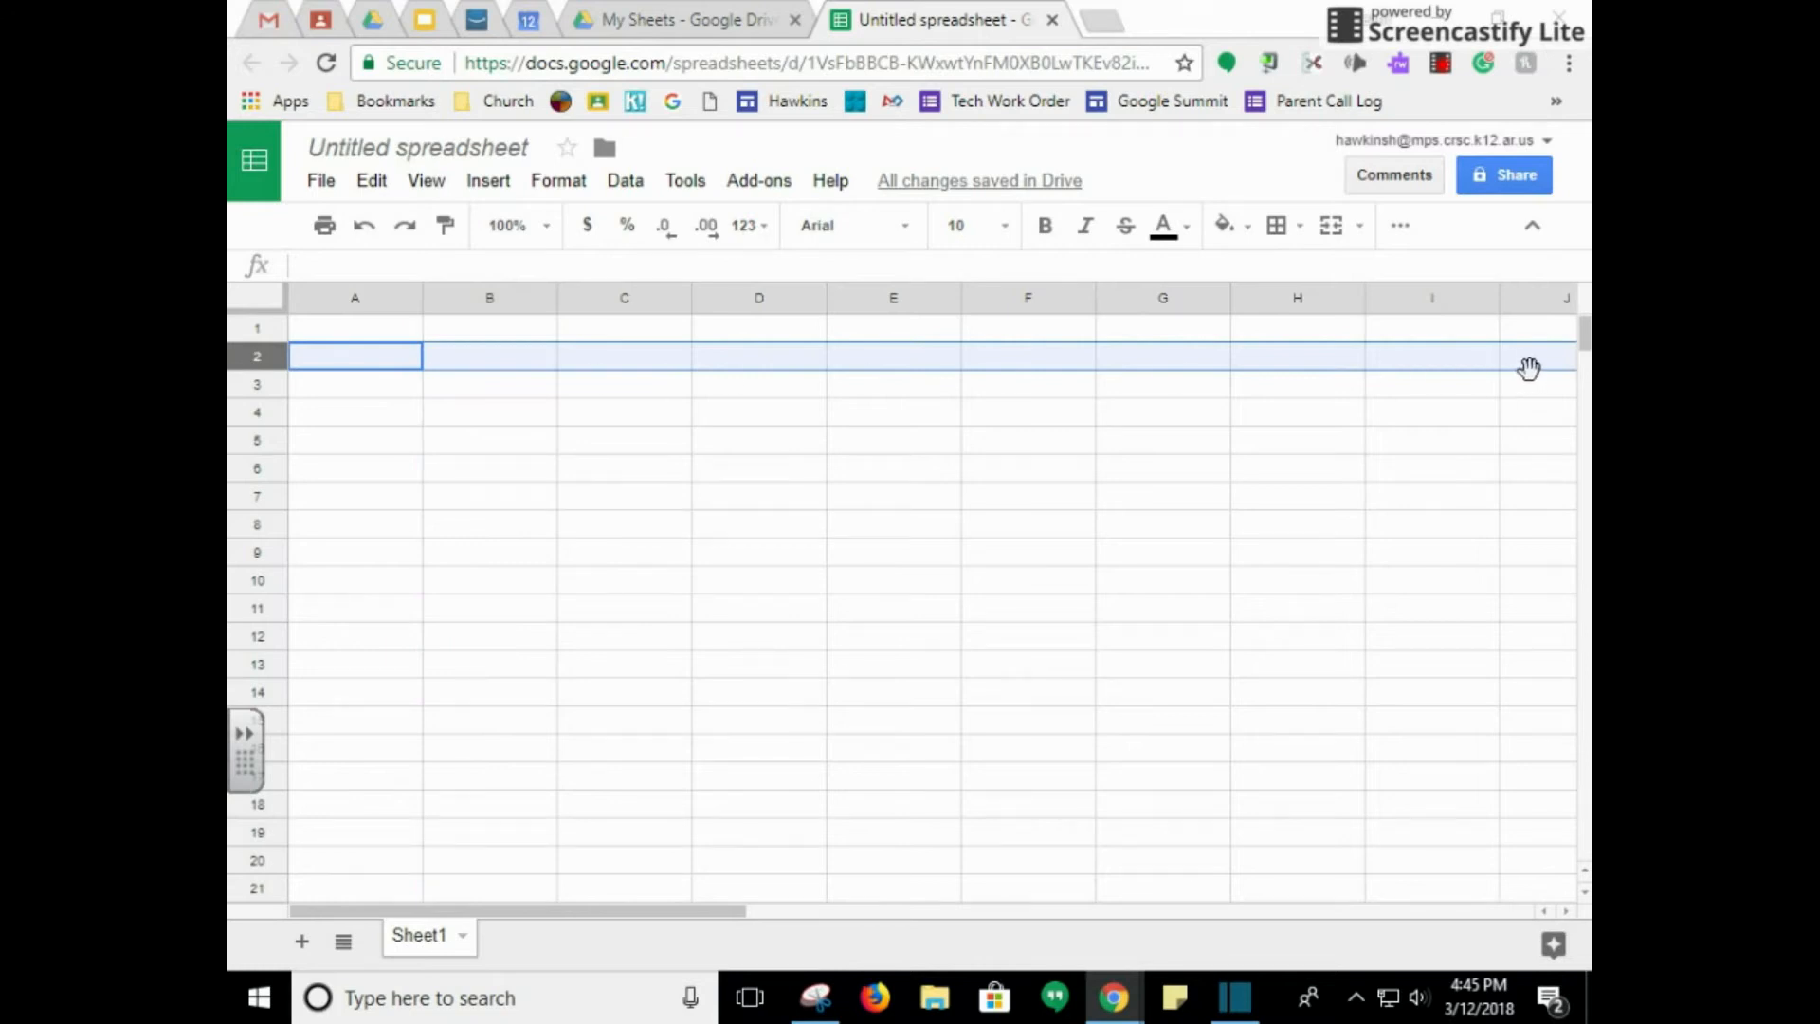
click(248, 384)
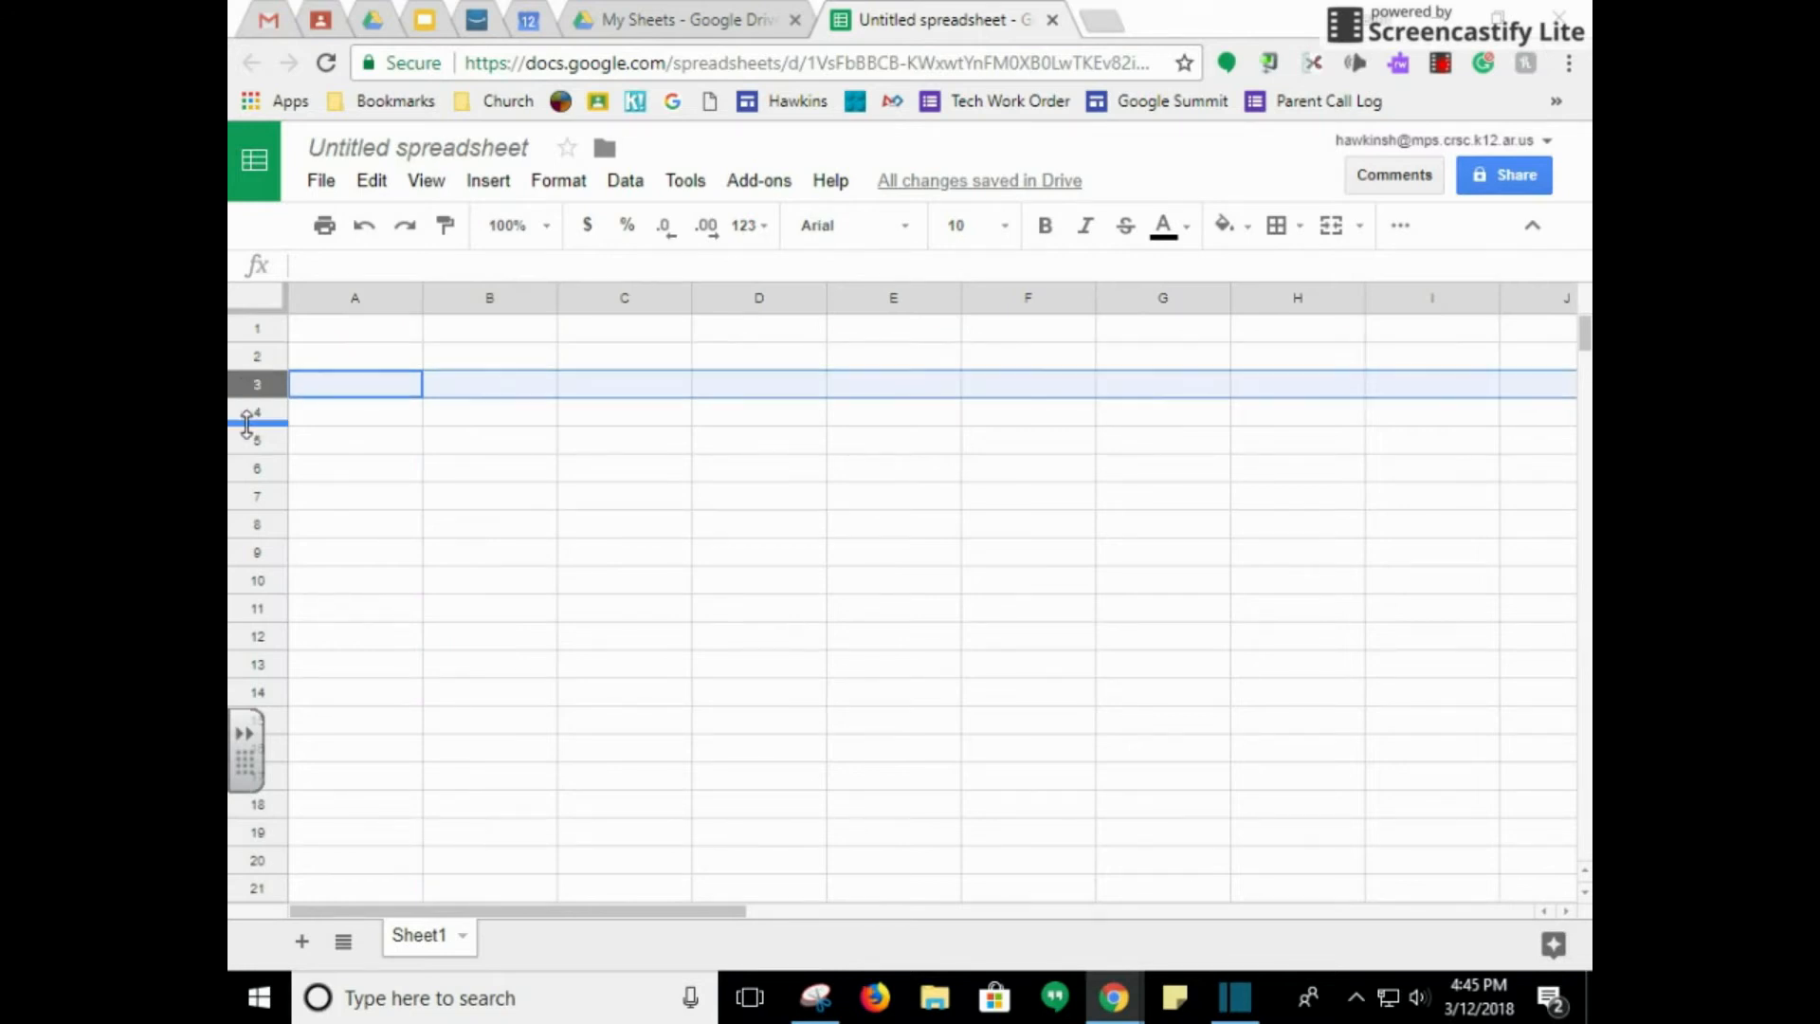
click(248, 416)
drag(1588, 336, 1586, 839)
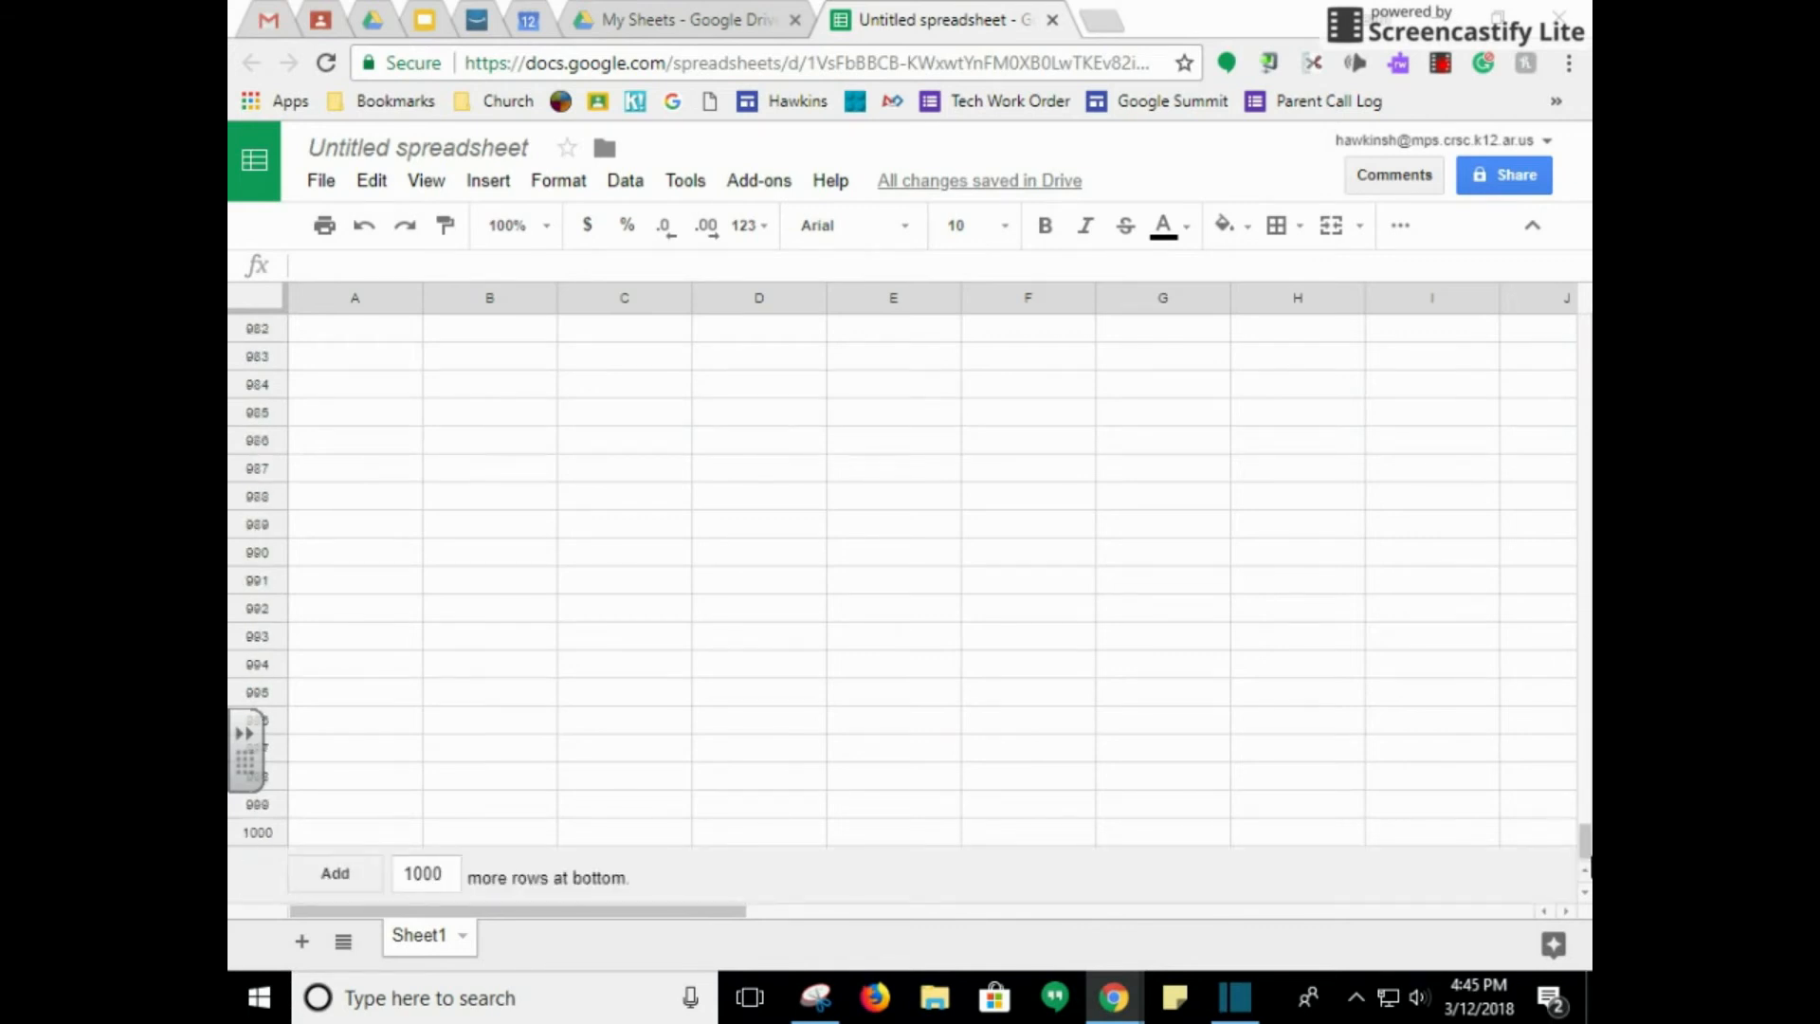
drag(1586, 839, 1586, 332)
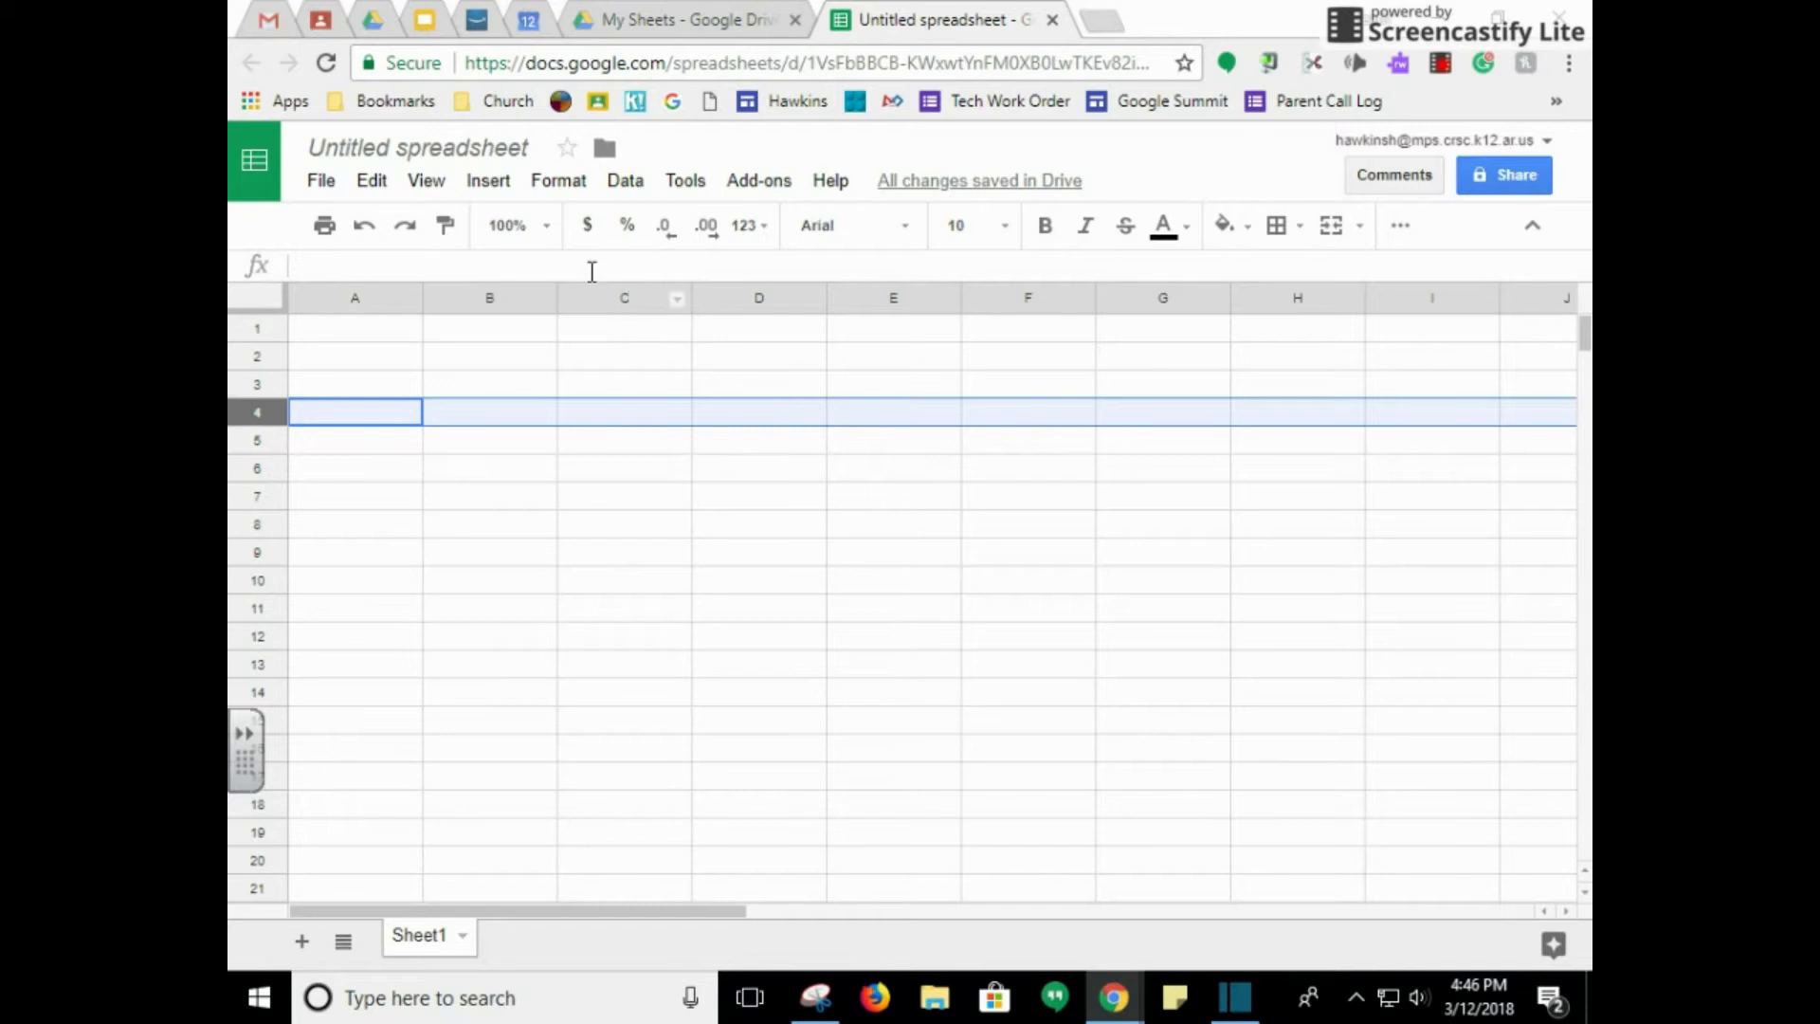
- Examine how columns and rows meet in cells by selecting column C and cells B4, C5 and B7
click(612, 295)
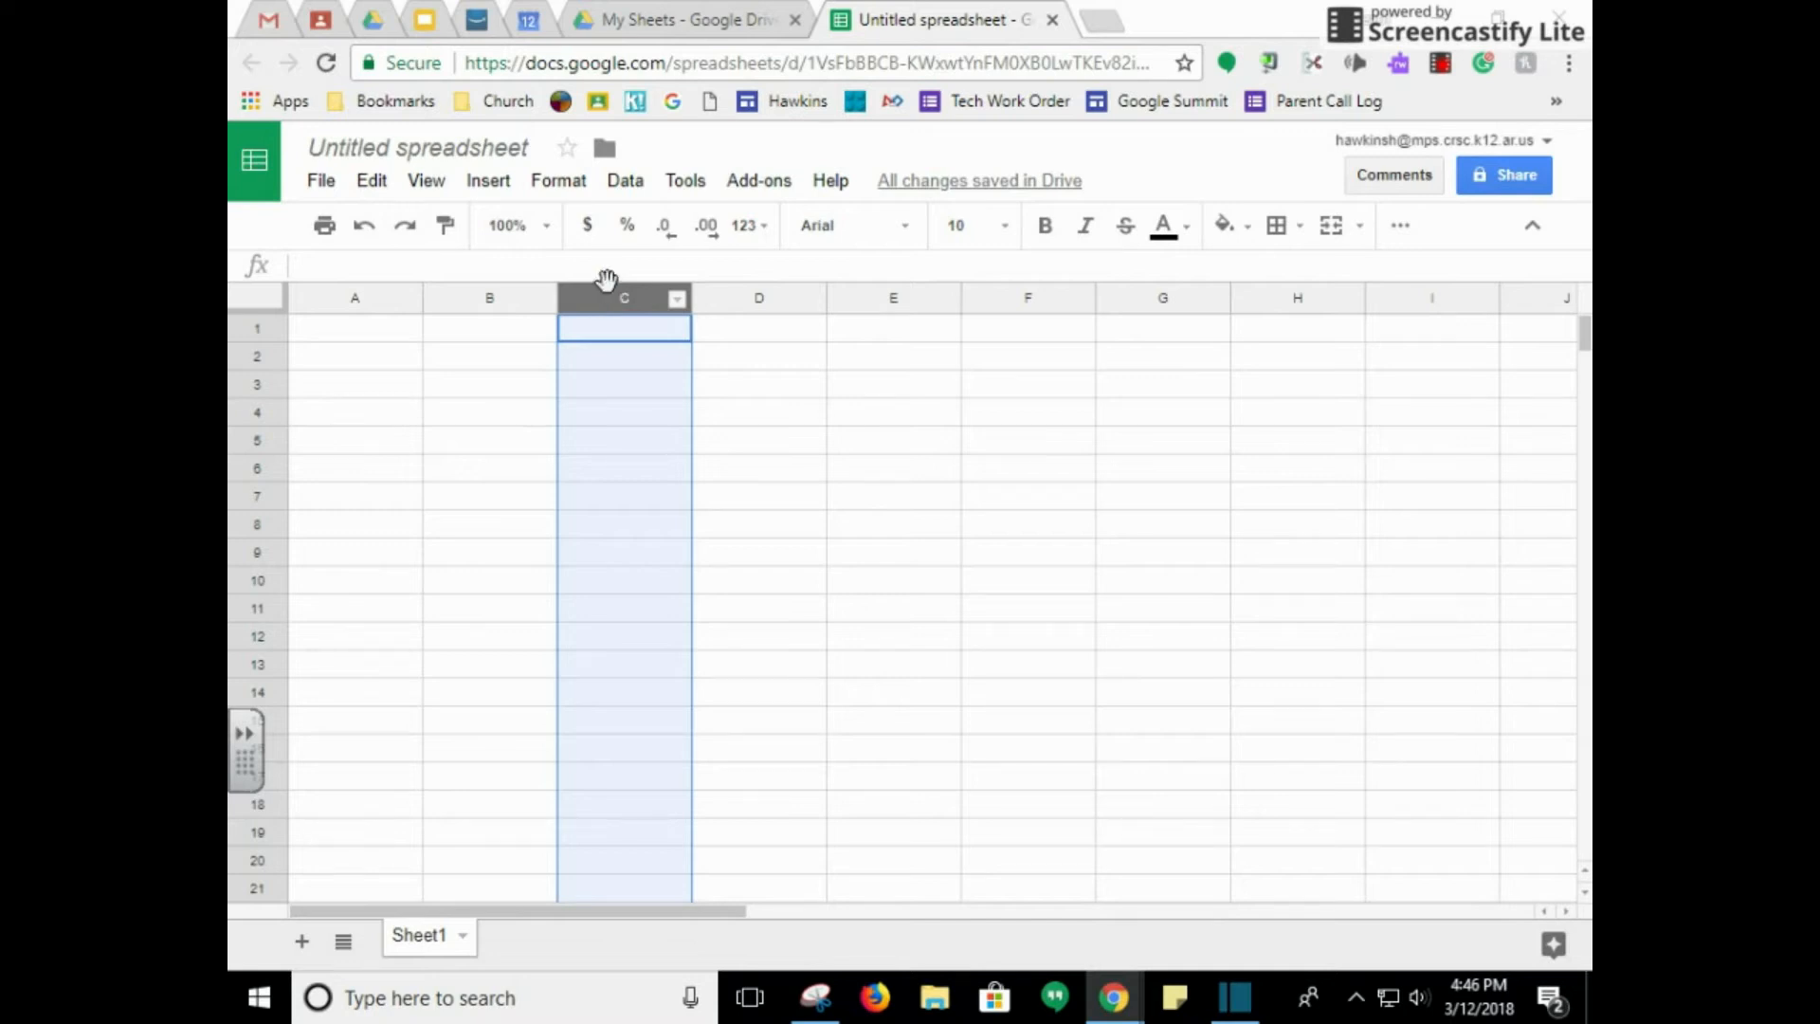
click(537, 417)
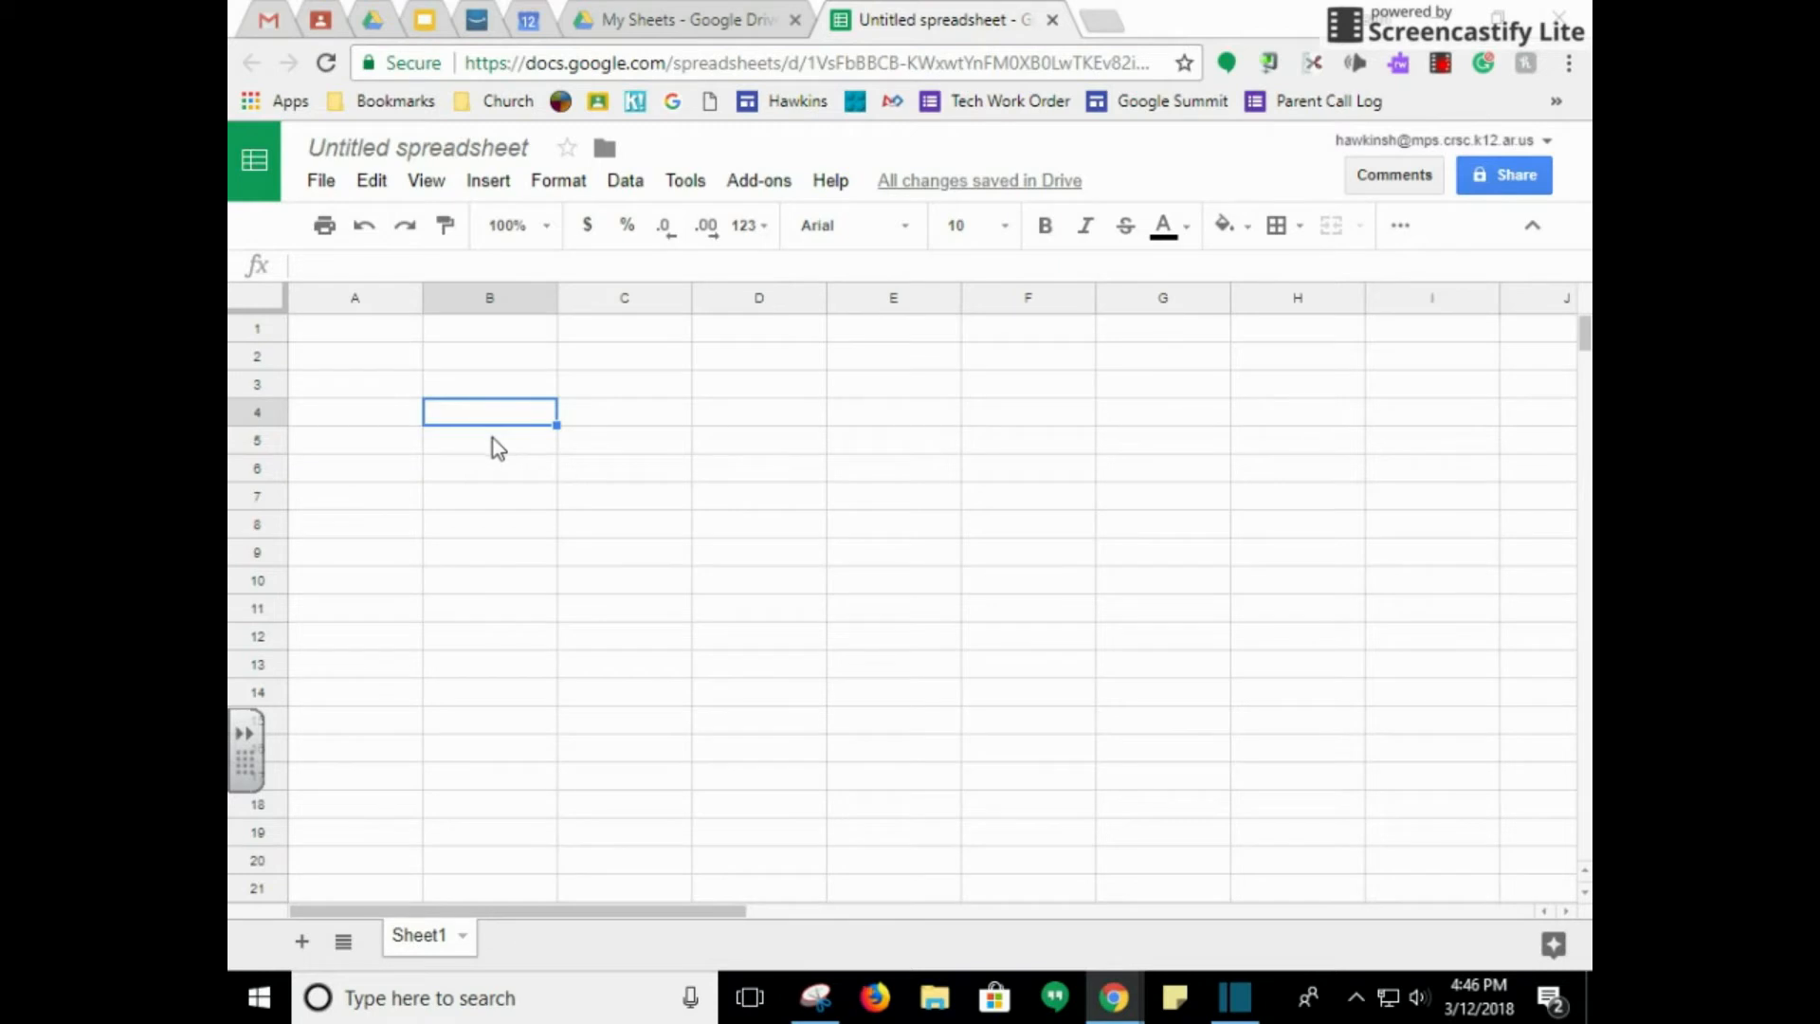
click(596, 452)
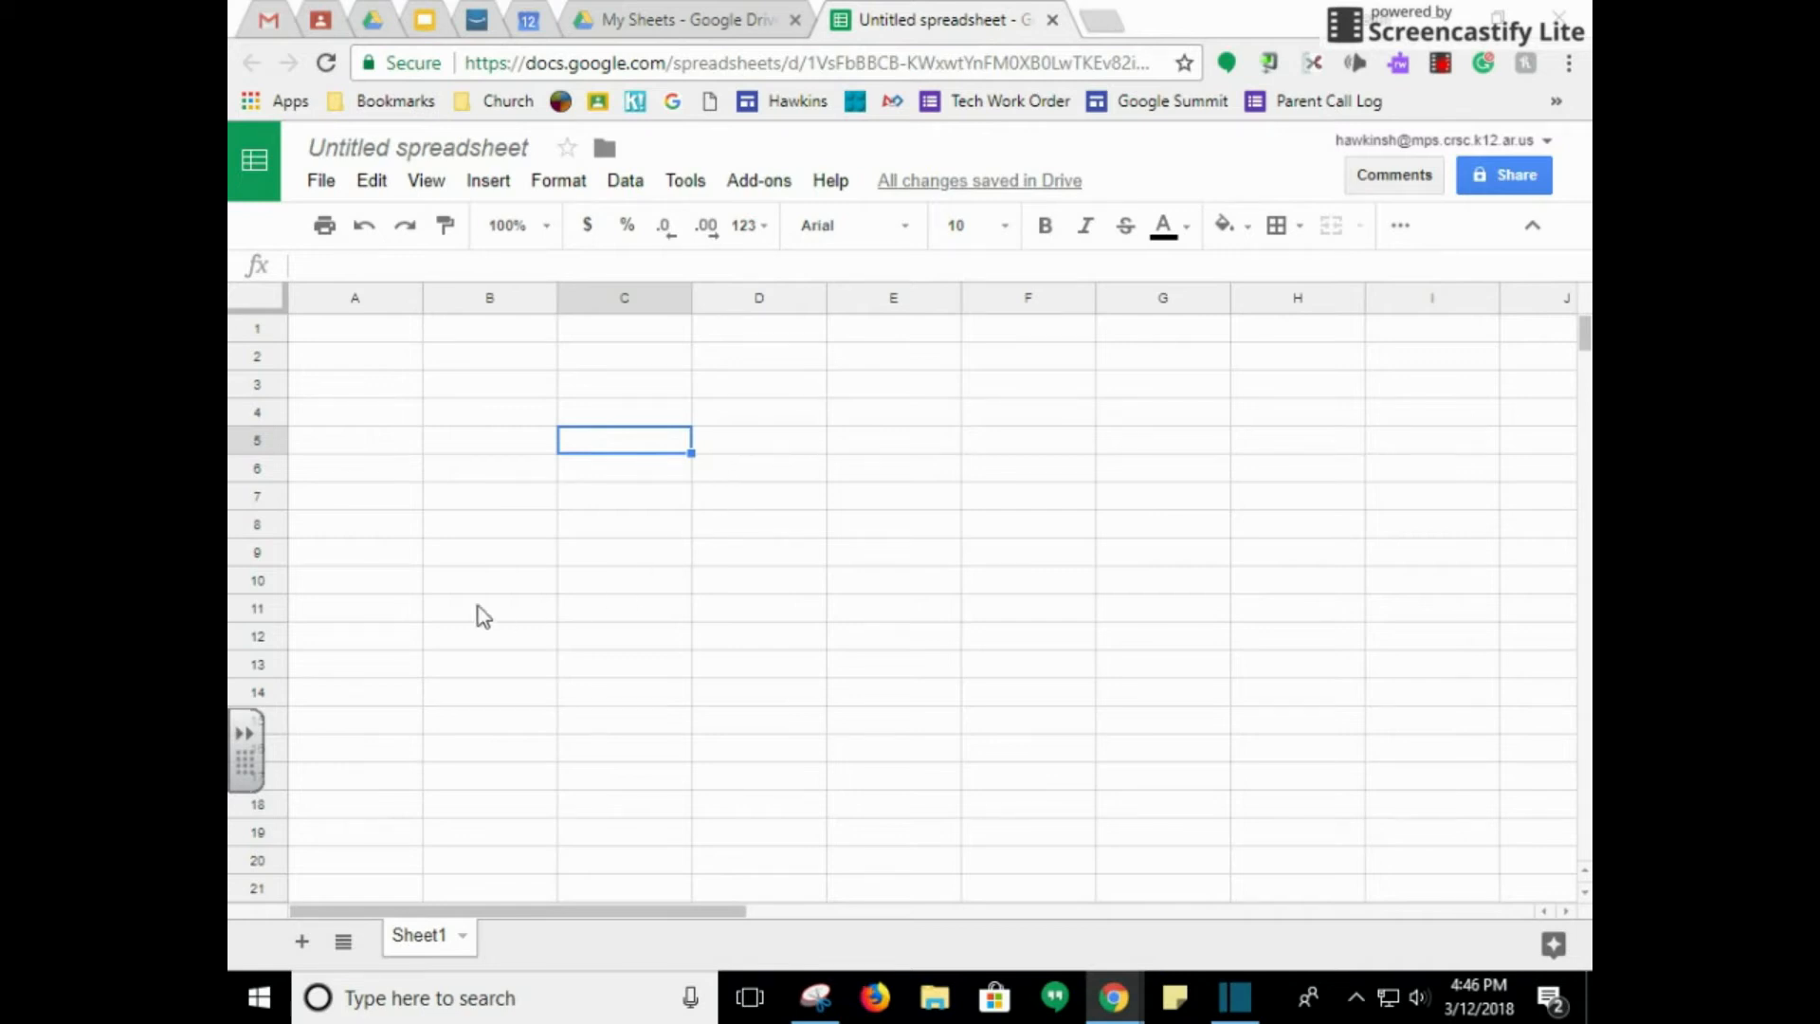
click(477, 507)
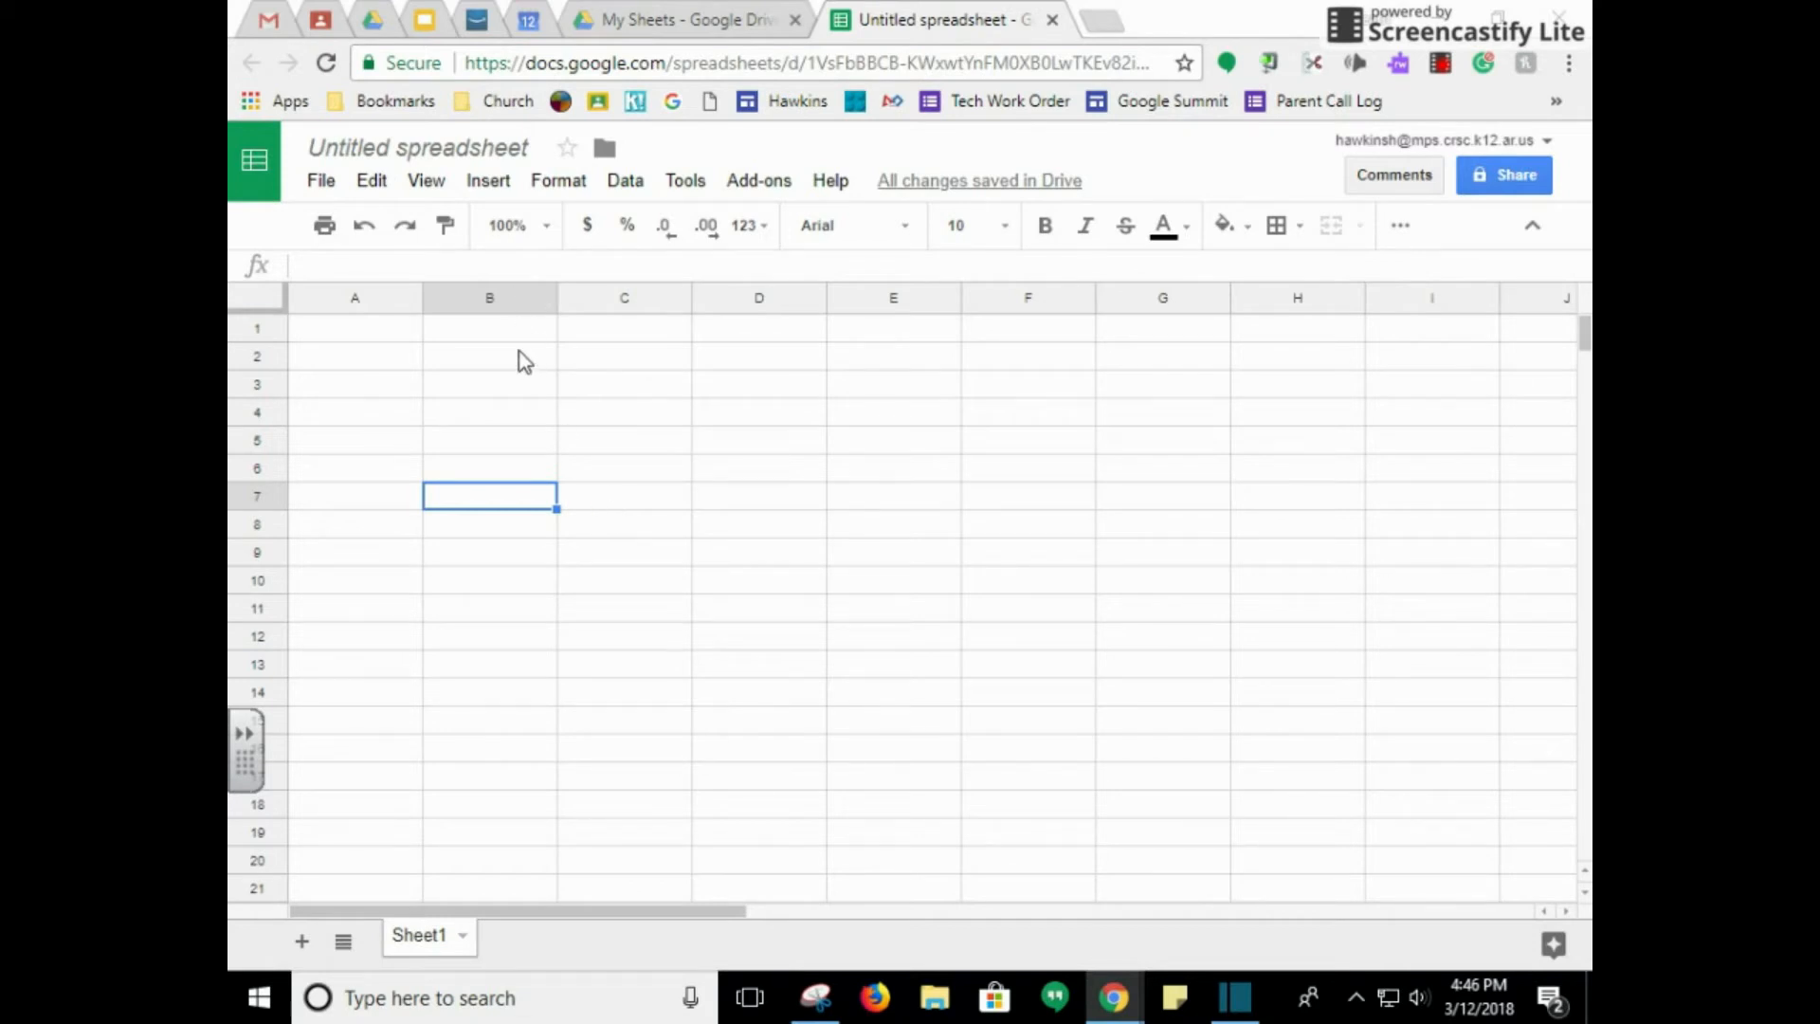
- Rename the spreadsheet as Lesson 3.1
click(420, 152)
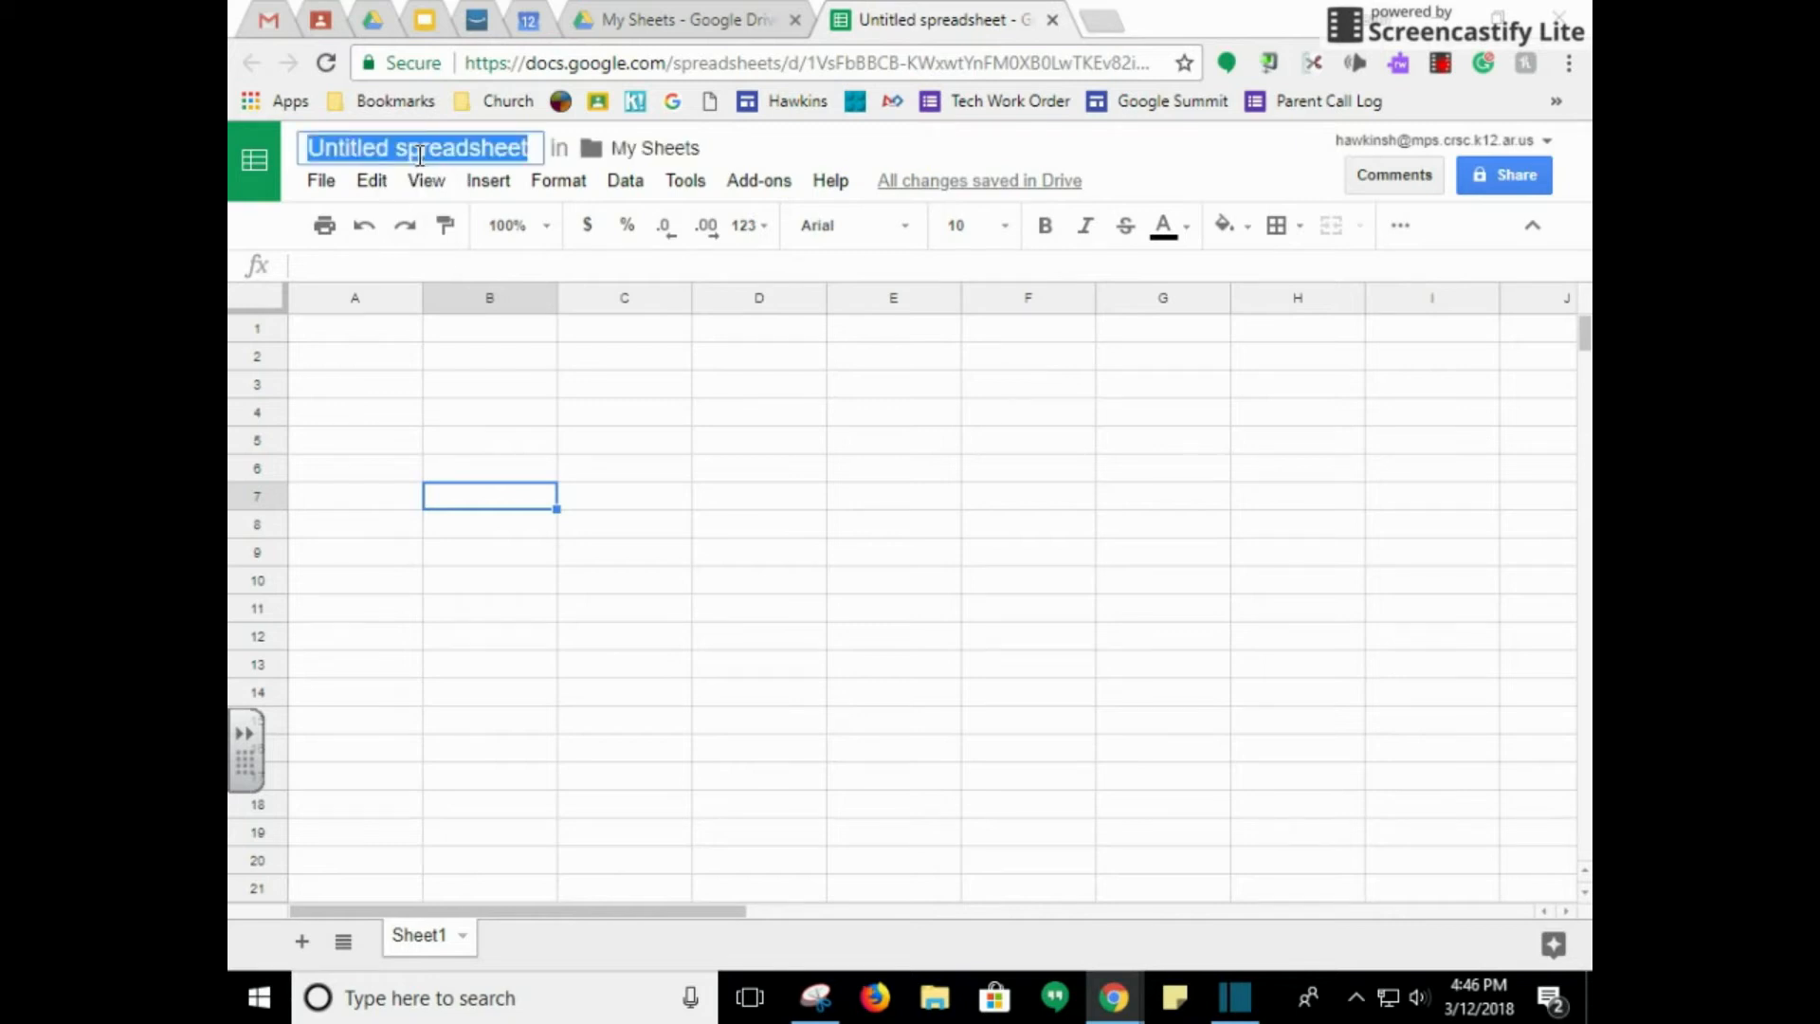
text(Lesso)
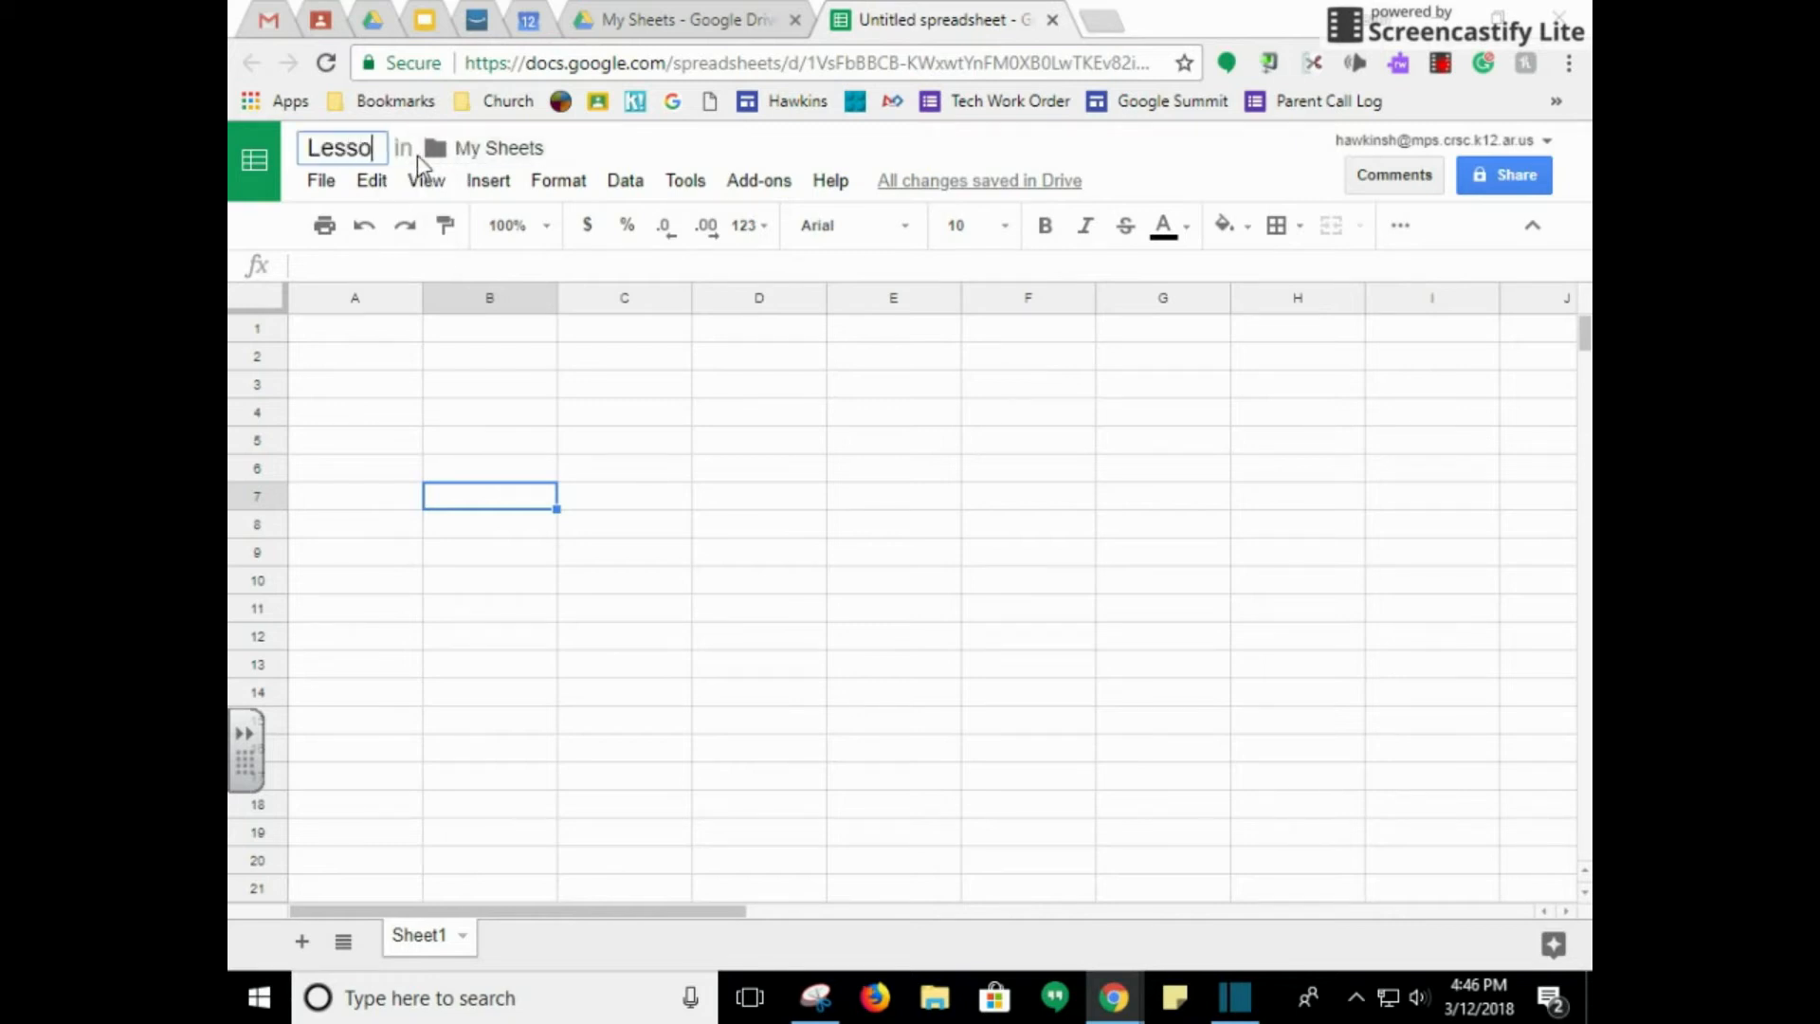
text(n 3.1)
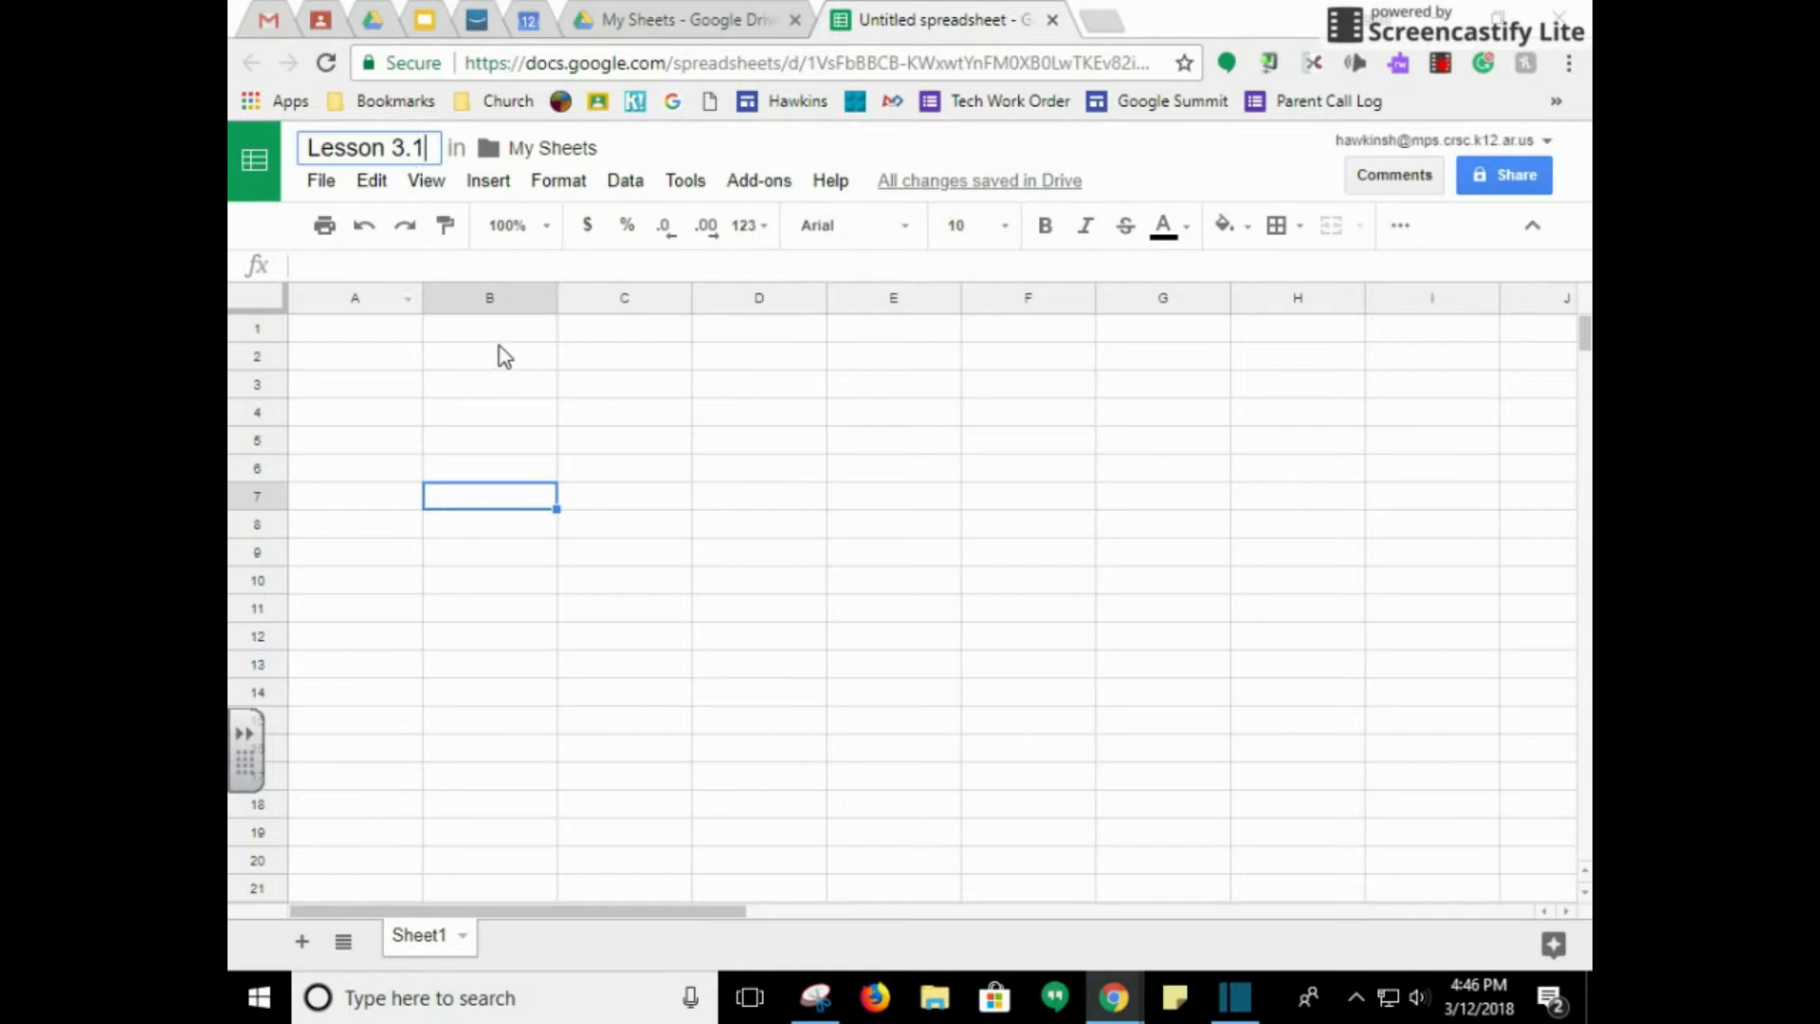
key(Return)
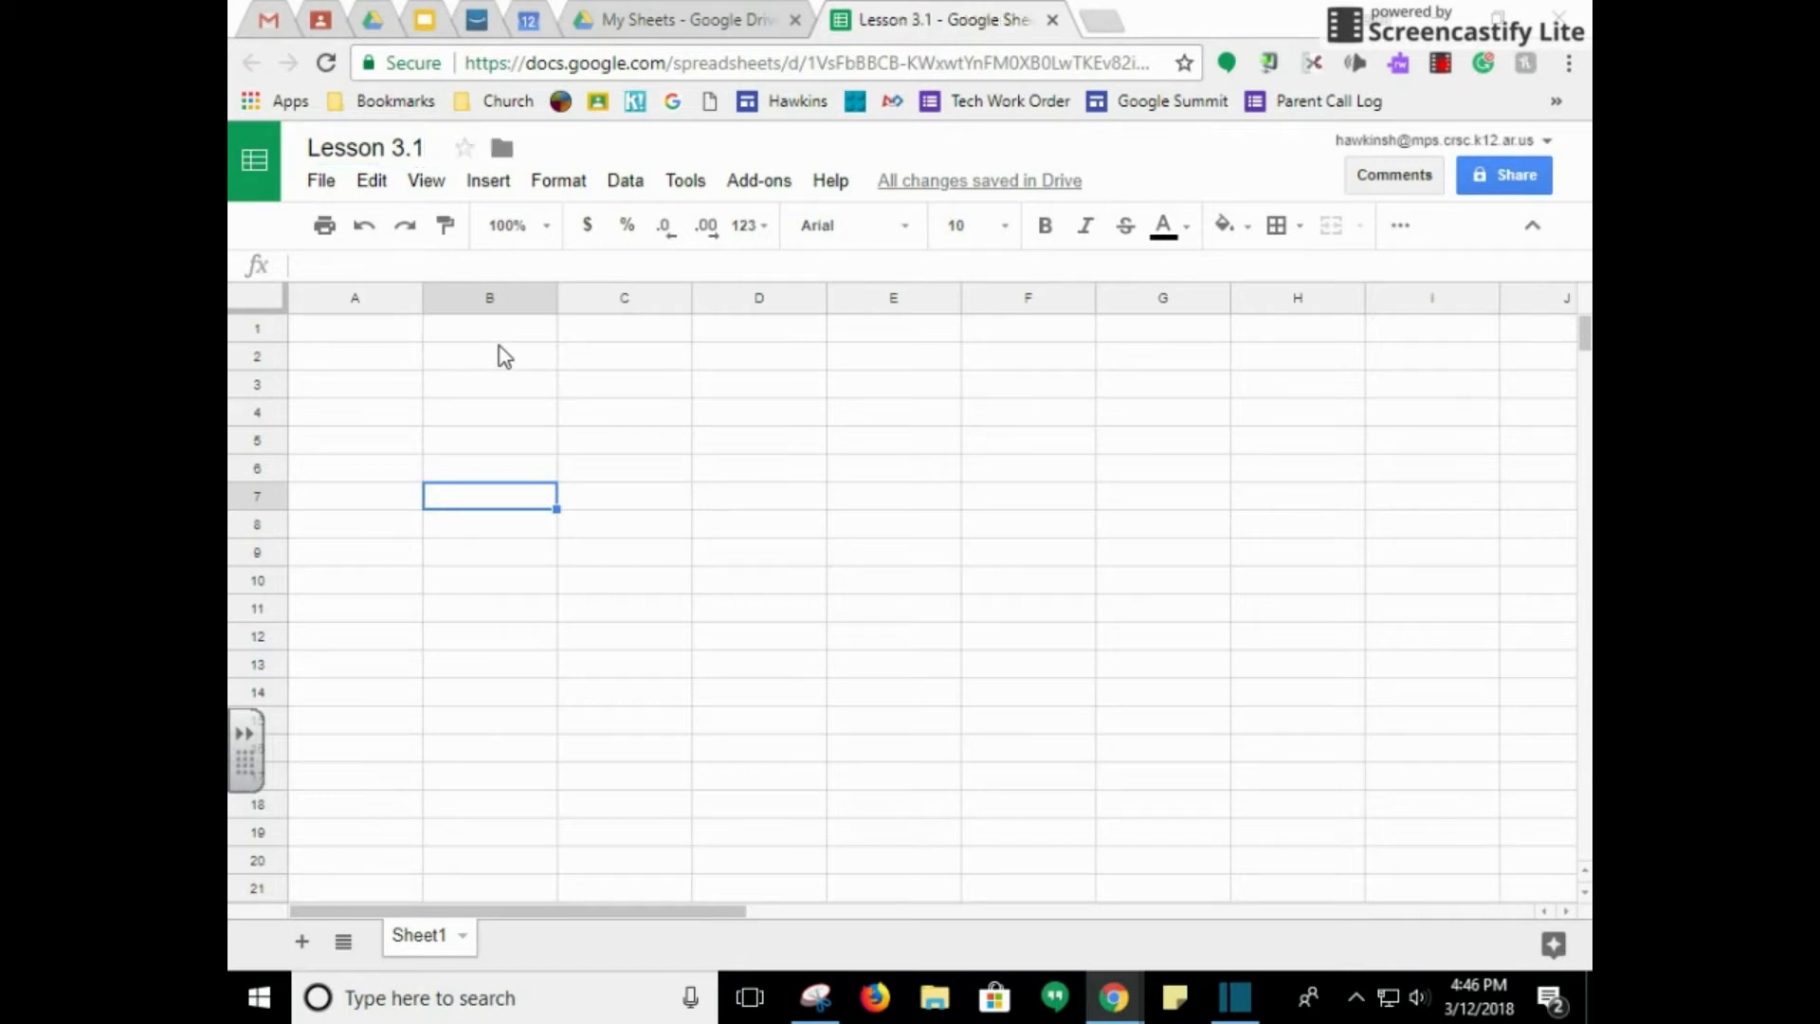
- Move the active cell from A1 down column A to A4 and across row 4 to G4
click(372, 338)
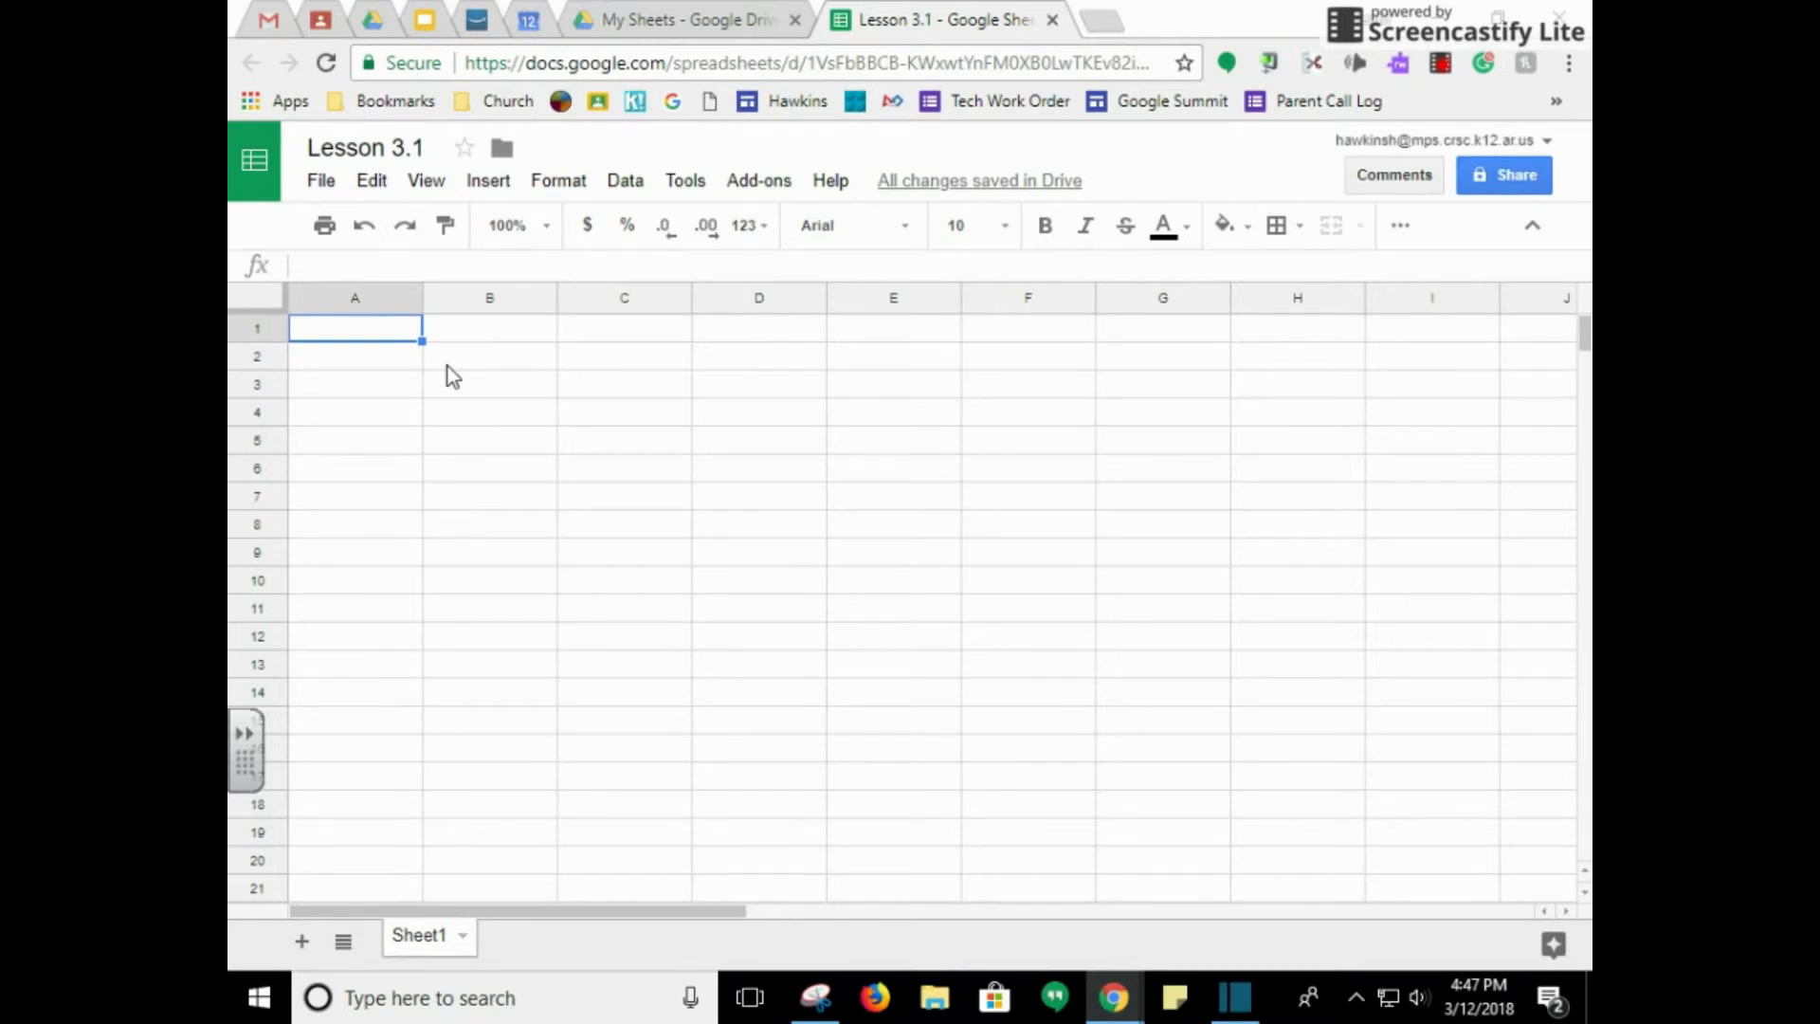
key(Return)
key(Return)
key(Return)
key(Return)
key(Return)
key(Return)
key(Return)
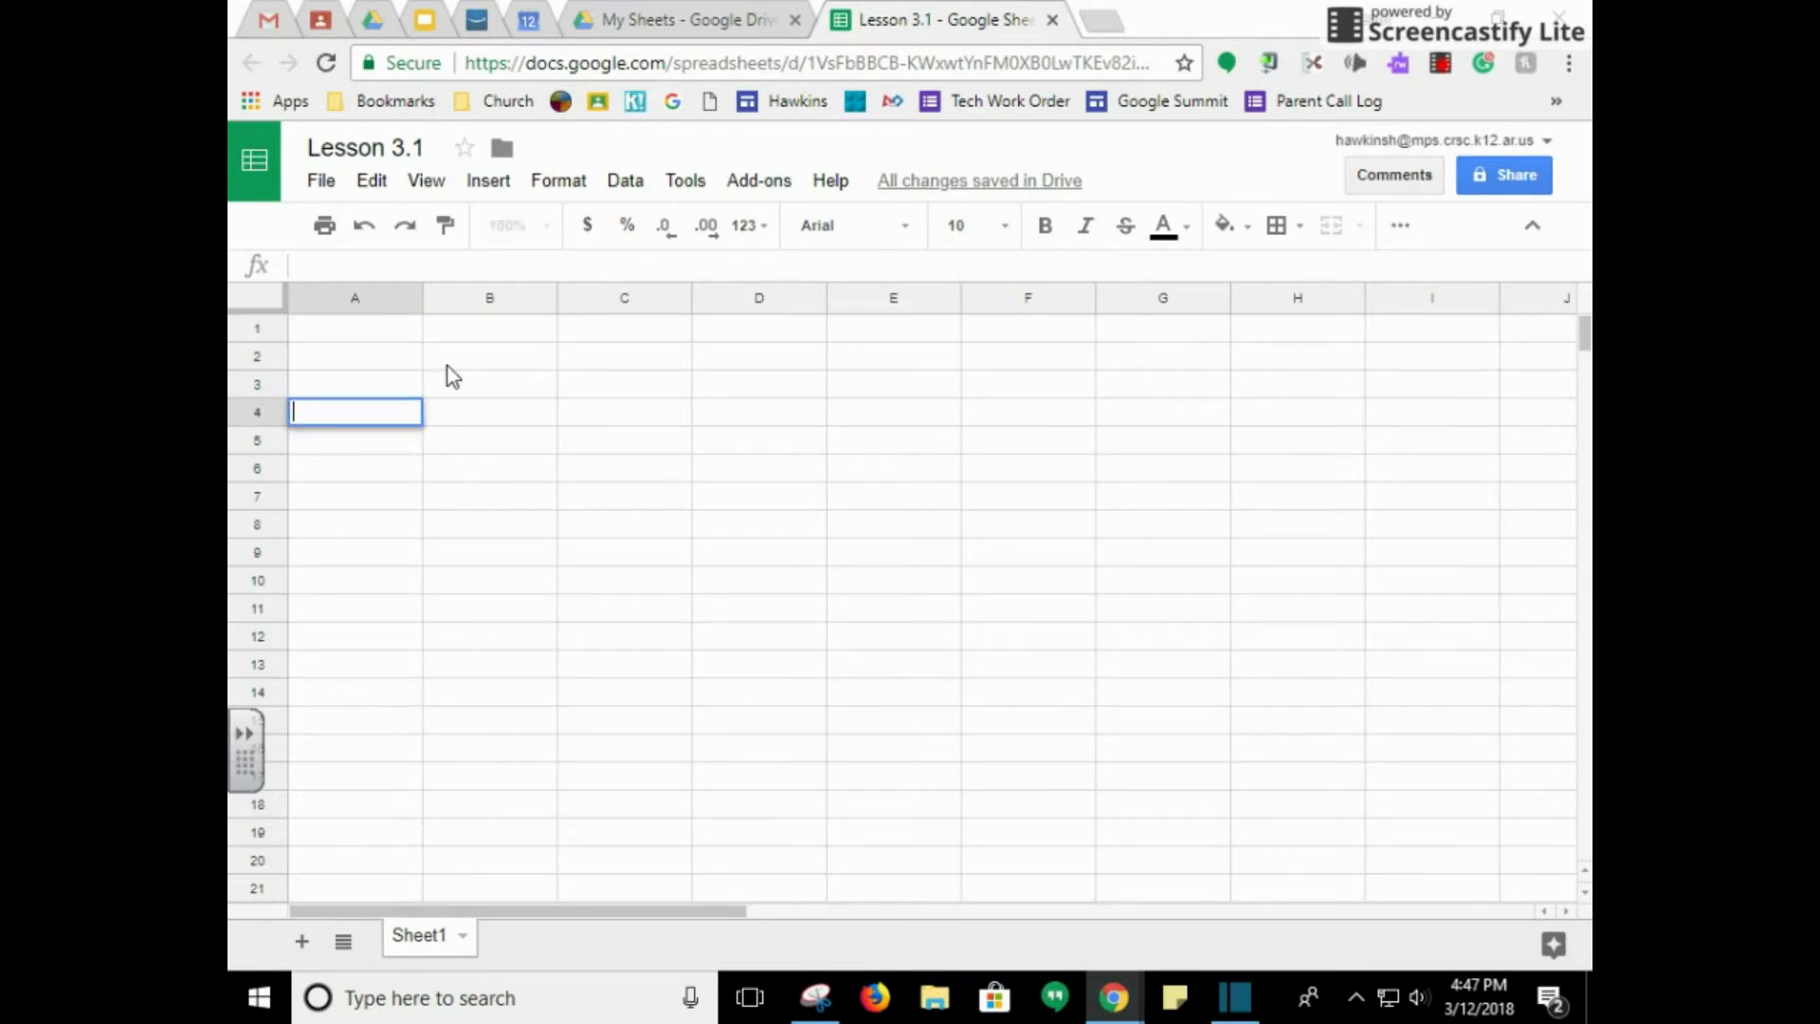
key(Tab)
key(Tab)
key(Tab)
key(Tab)
key(Tab)
key(Tab)
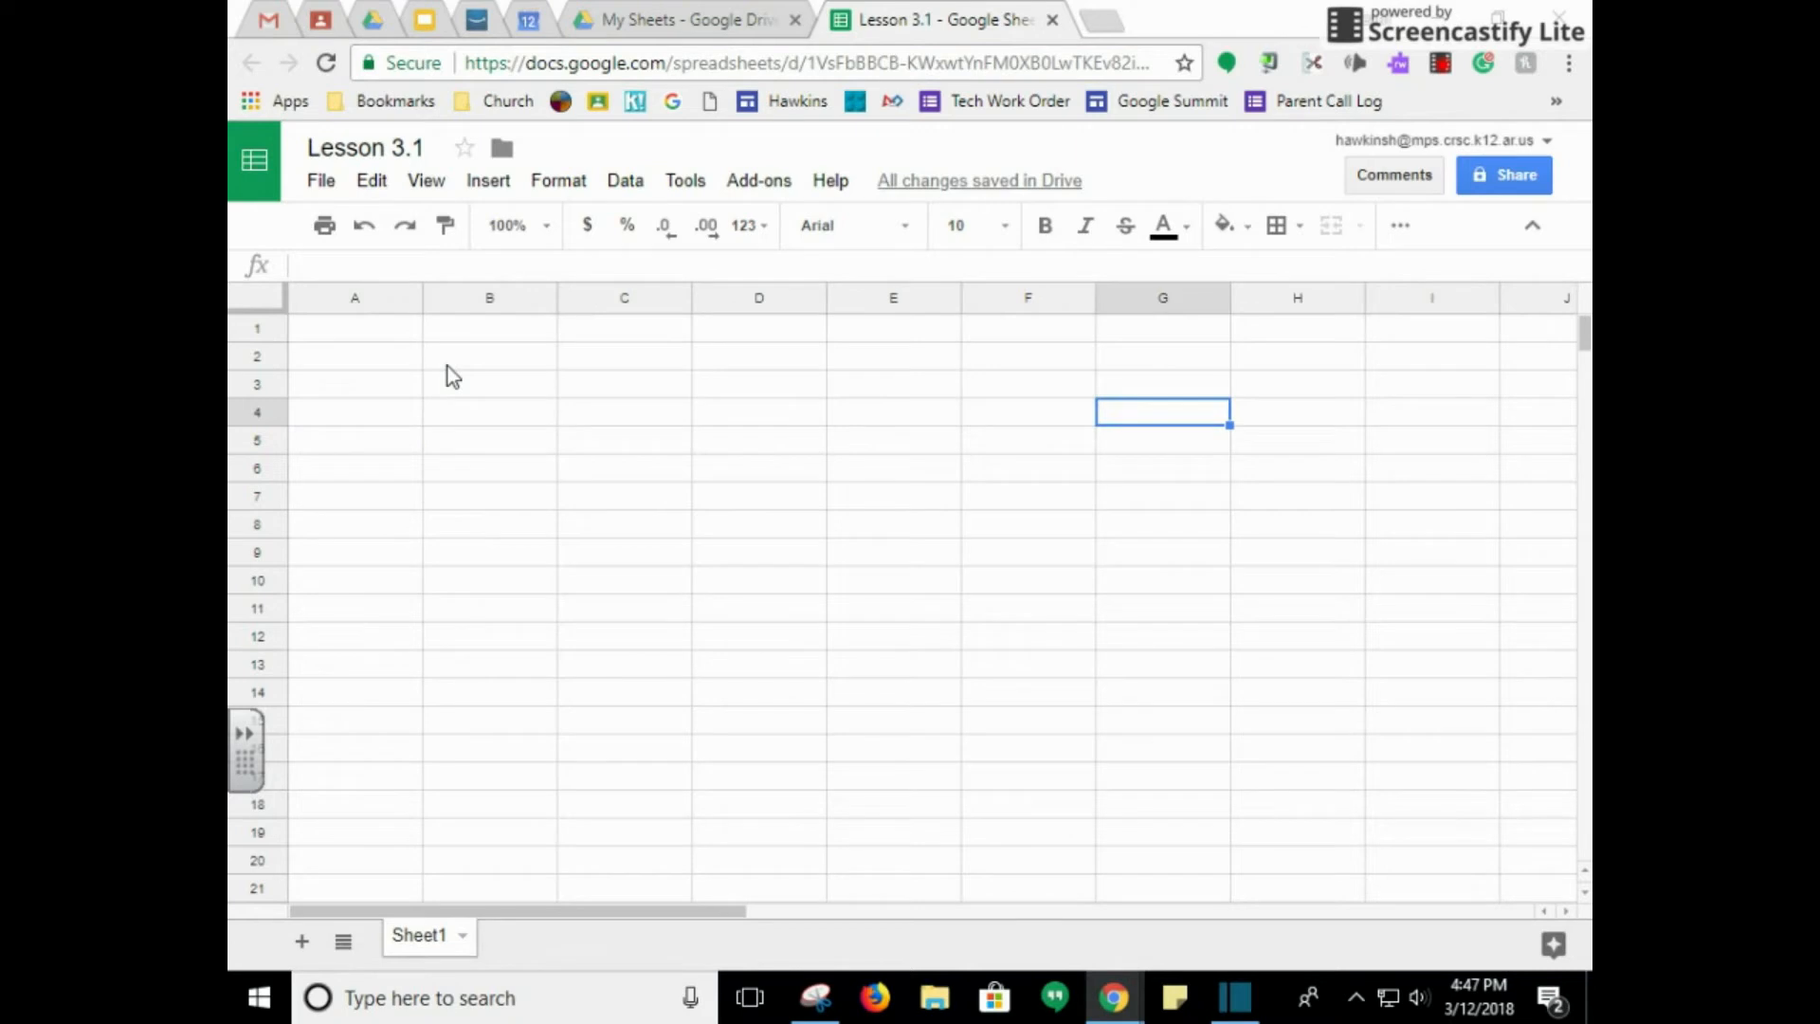
- Move the active cell one cell at a time in all directions around columns F and G, ending at F7
key(Down)
key(Down)
key(Down)
key(Left)
key(Up)
key(Right)
key(Down)
key(Left)
key(Up)
key(Right)
key(Down)
key(Down)
key(Down)
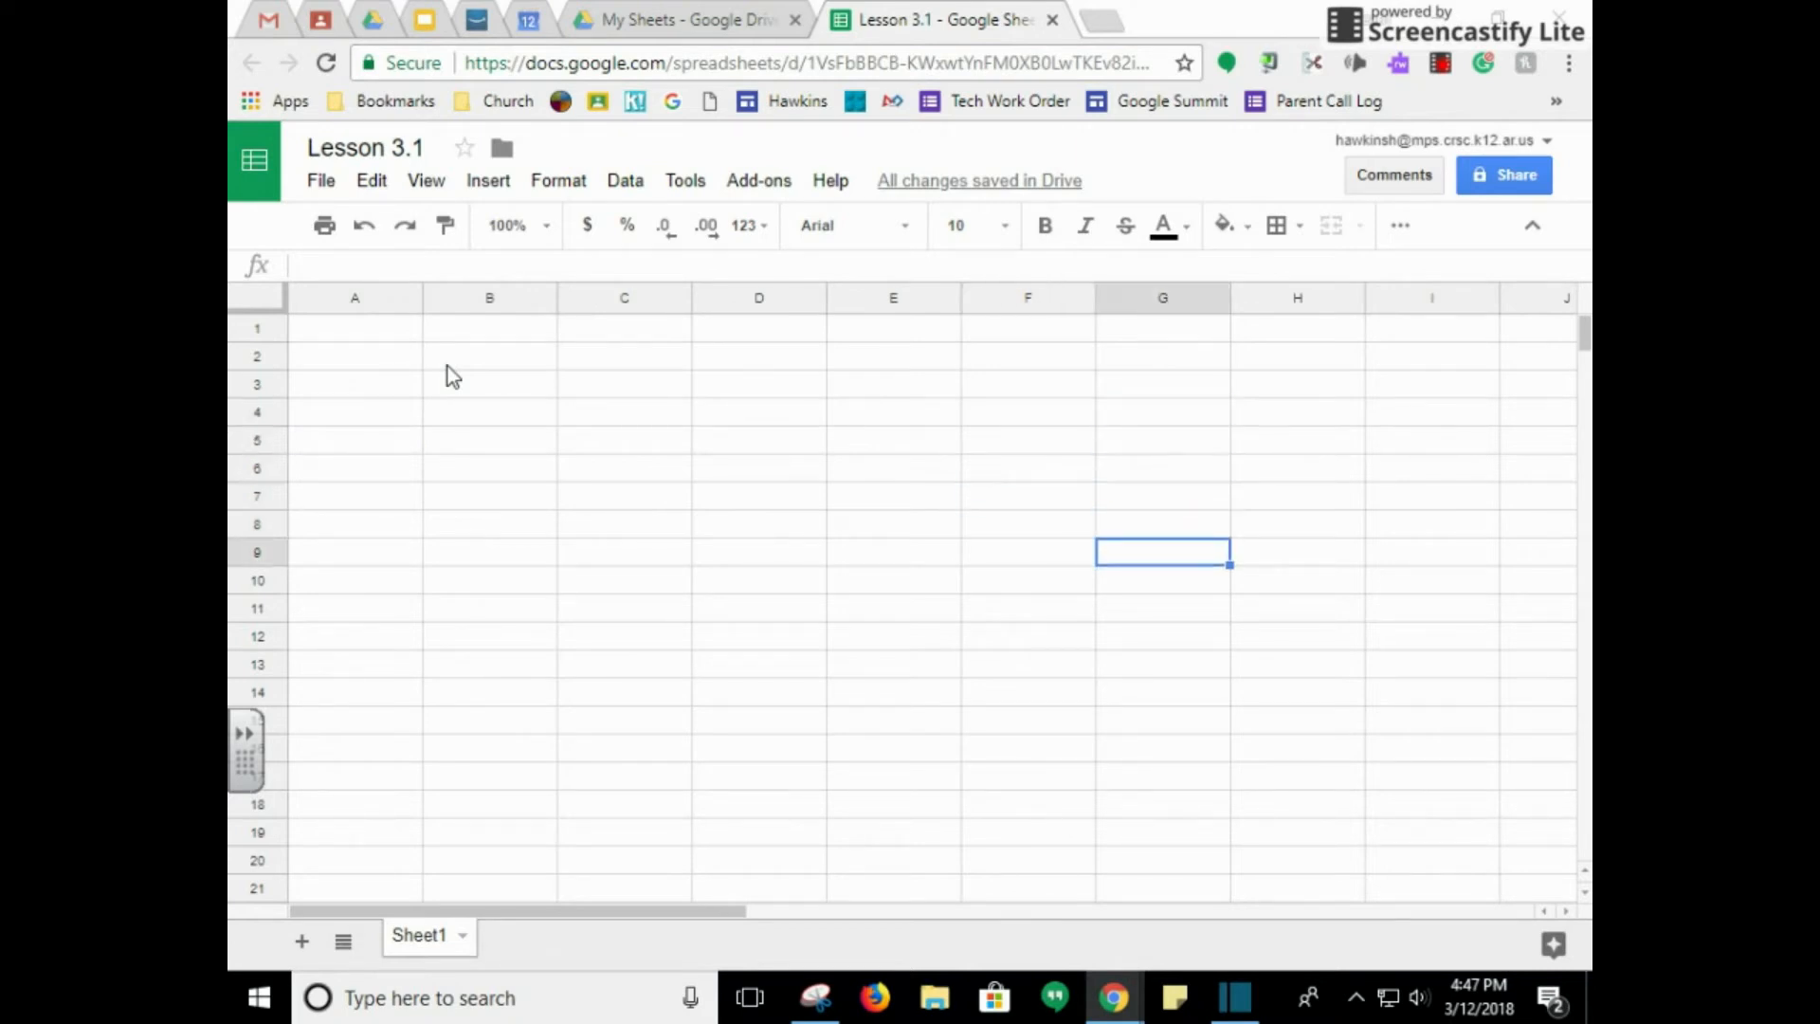
key(Left)
key(Up)
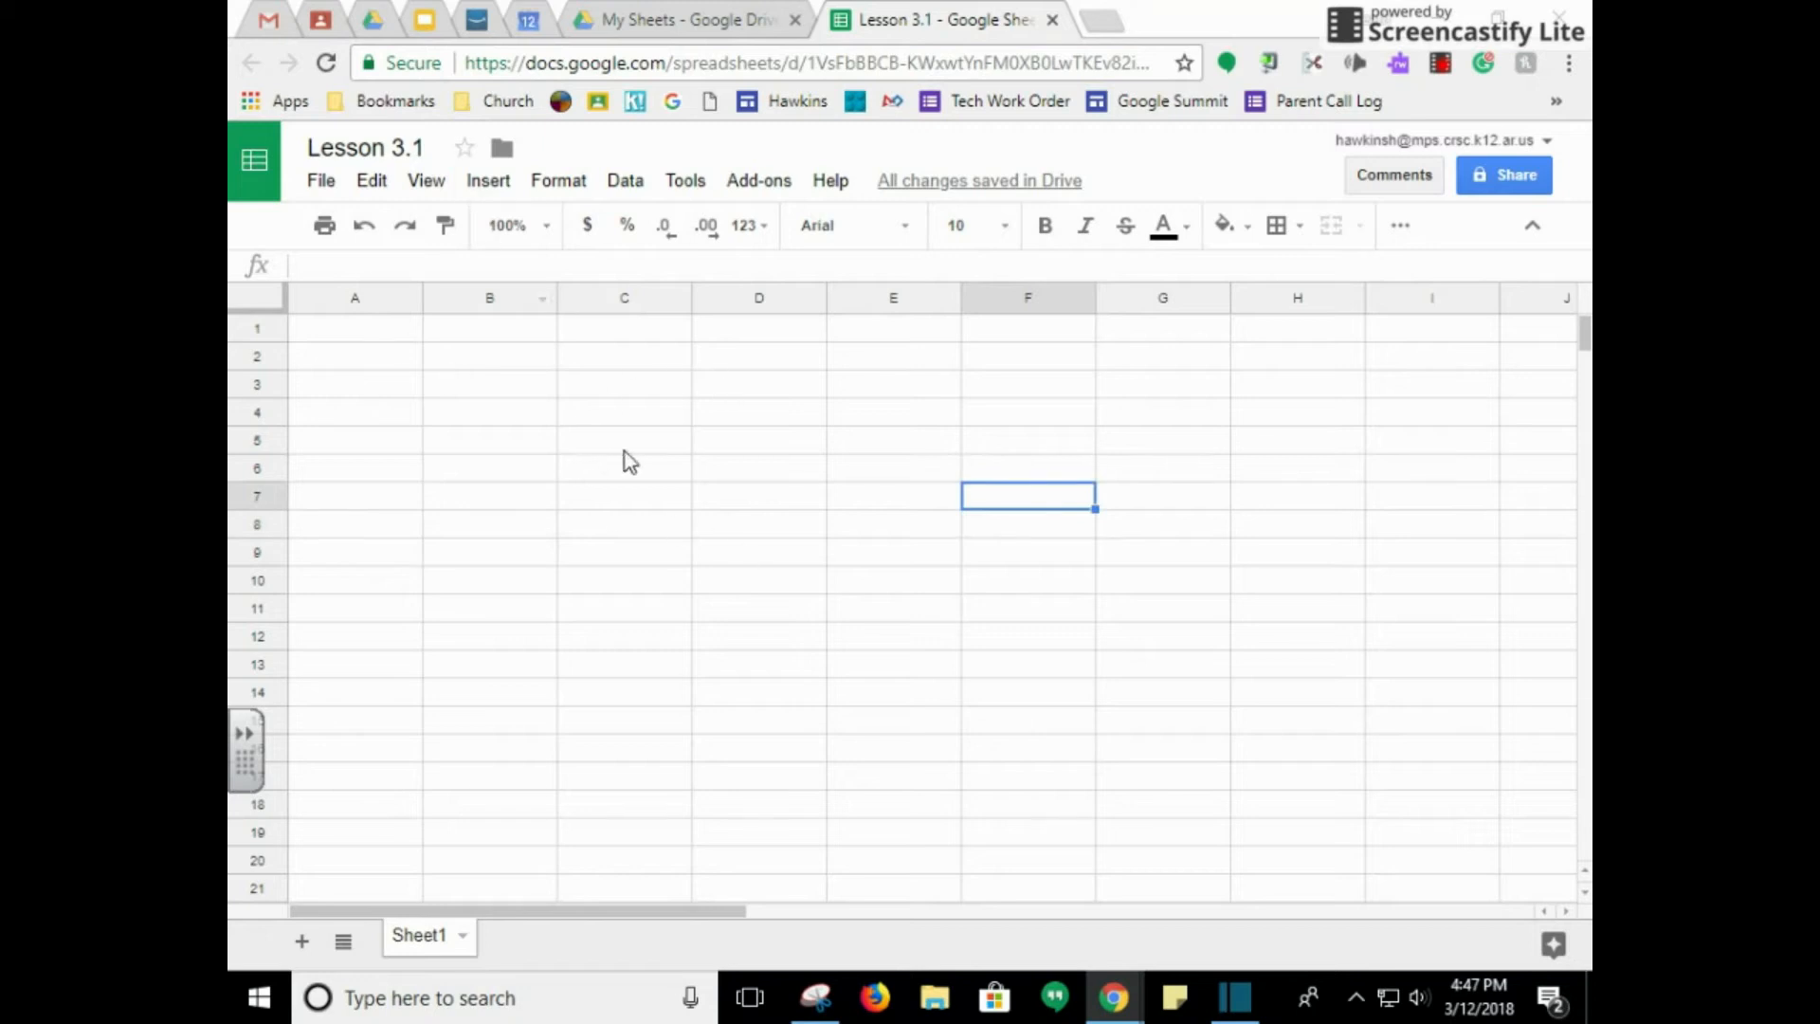
- Select scattered cells C5, B4, B2 and D4 directly one after another, finishing on C5
click(606, 431)
click(498, 412)
click(465, 360)
click(801, 418)
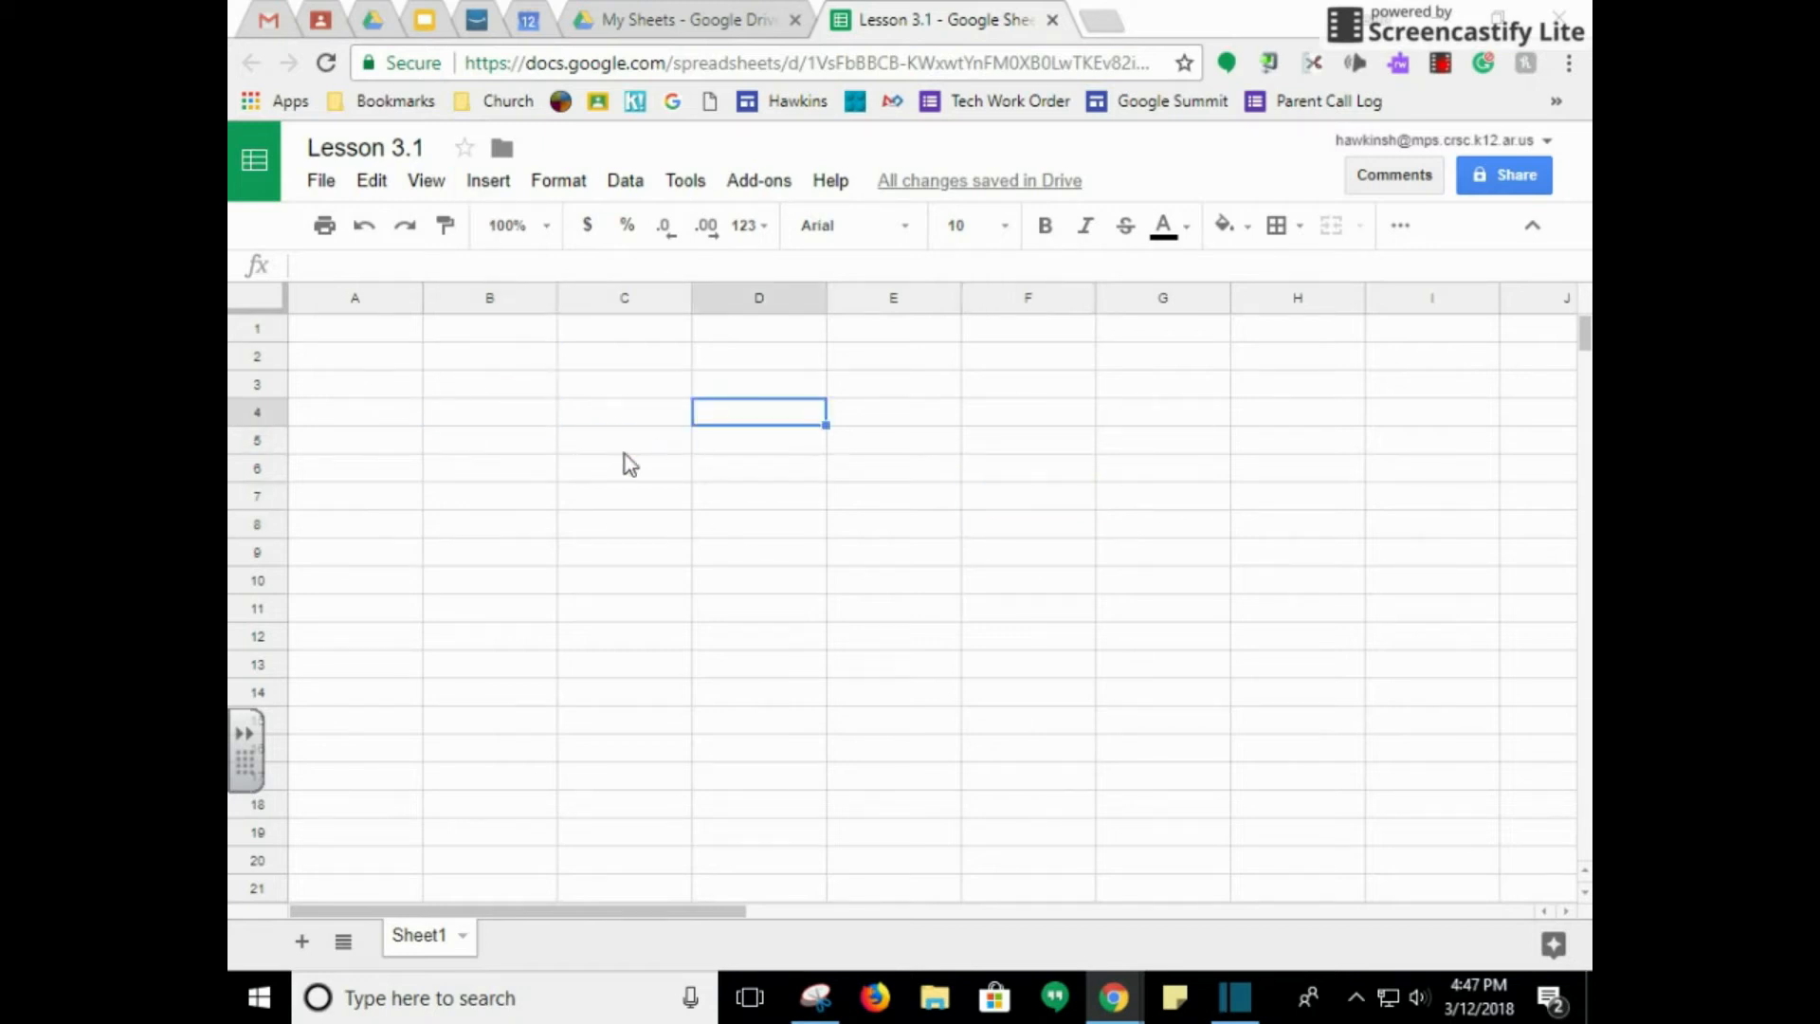
click(624, 451)
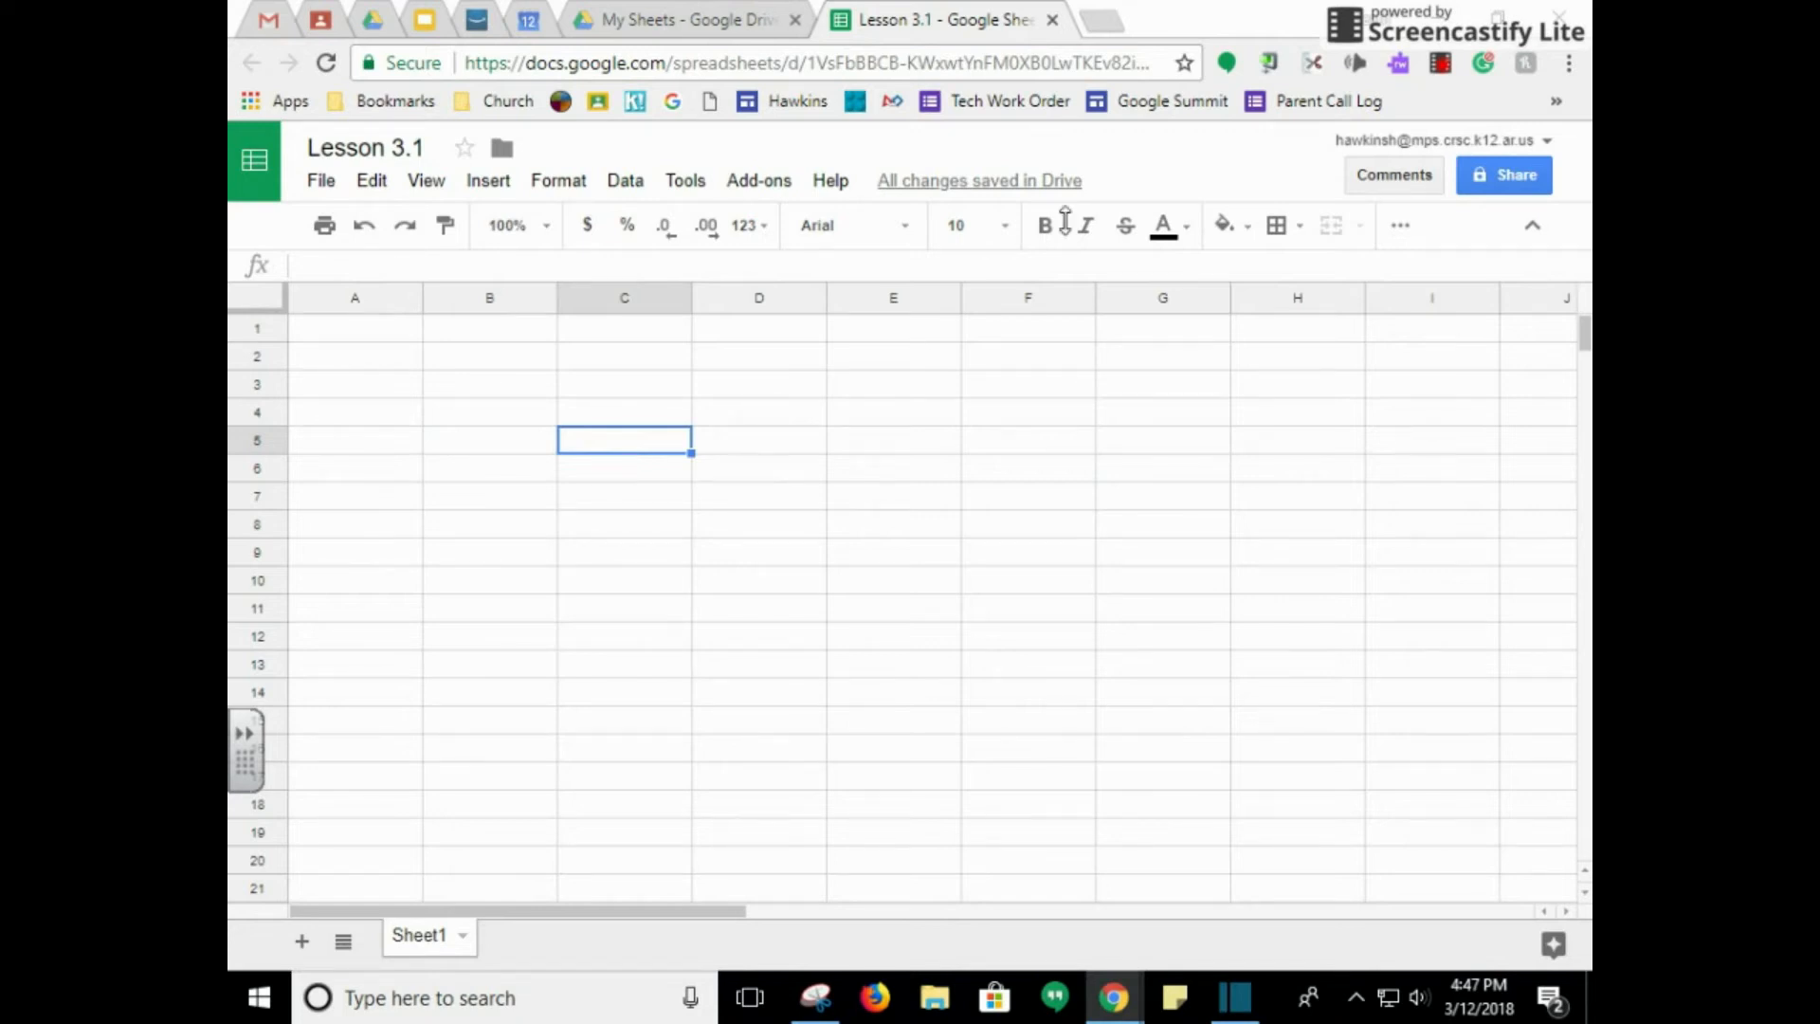
- Enter the title Field Trip Excuse List in cell A1
click(384, 332)
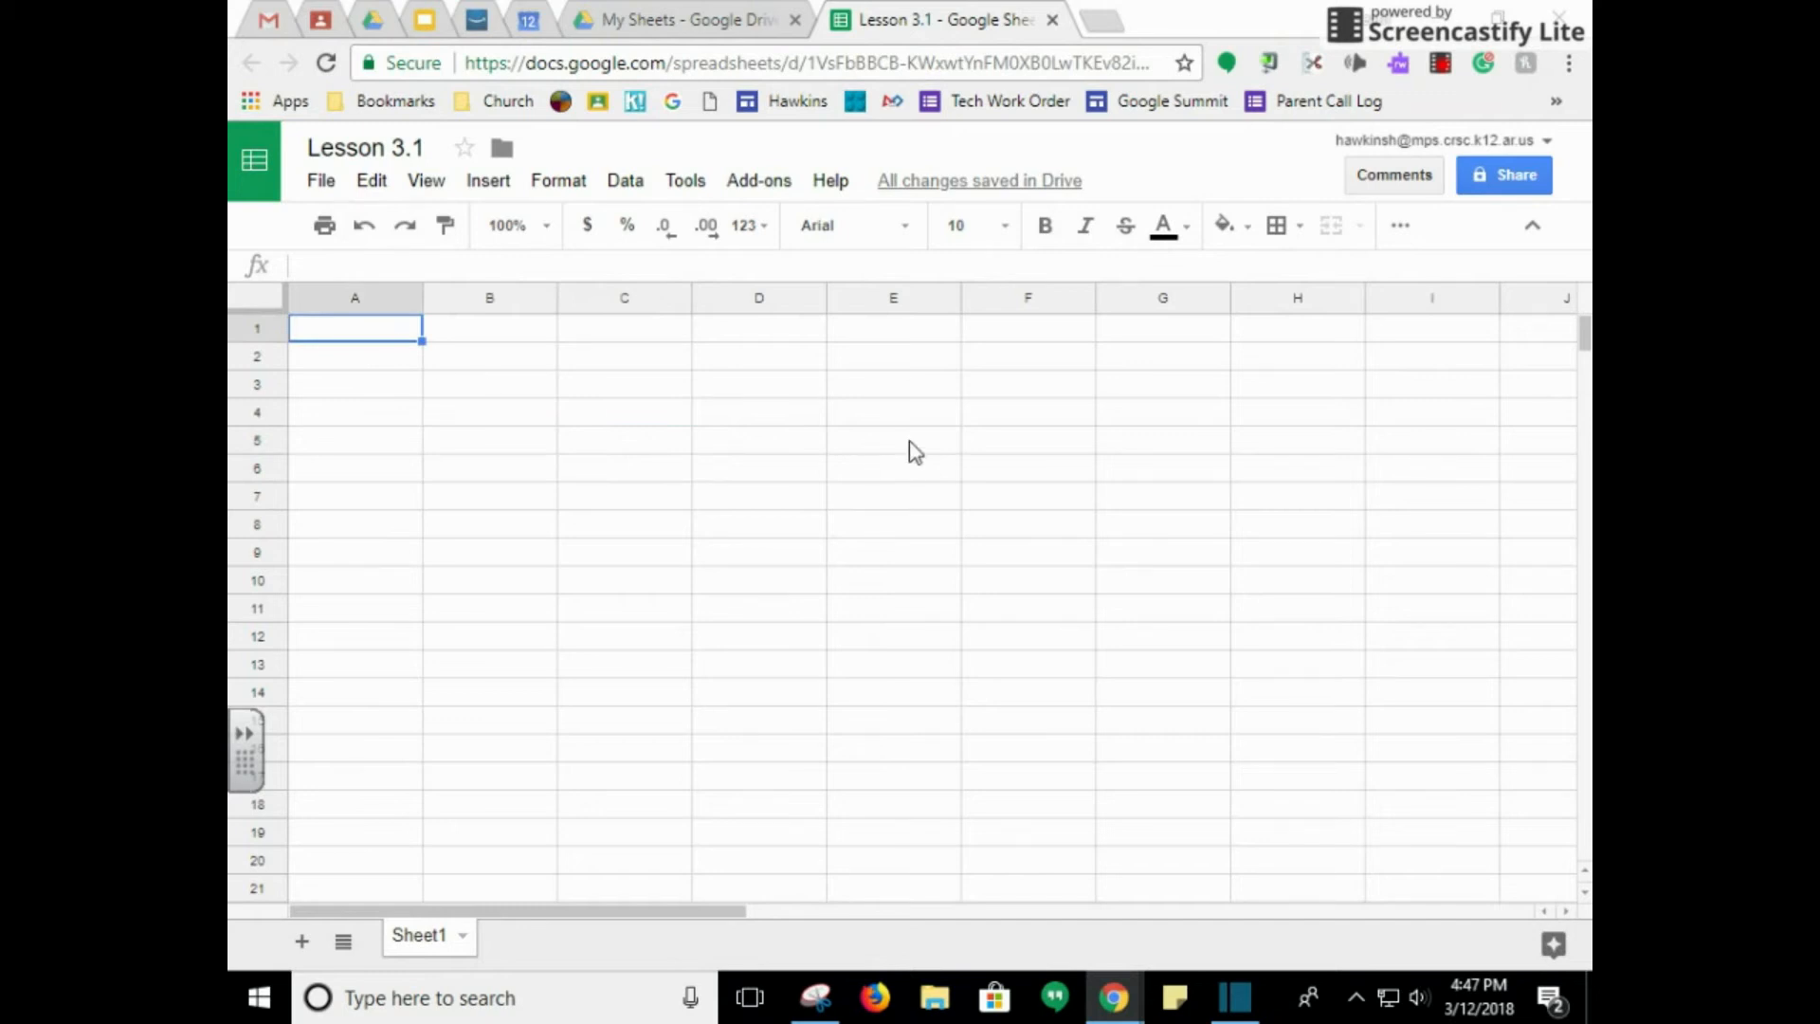
text(Field Trip Ecxcuse Lis)
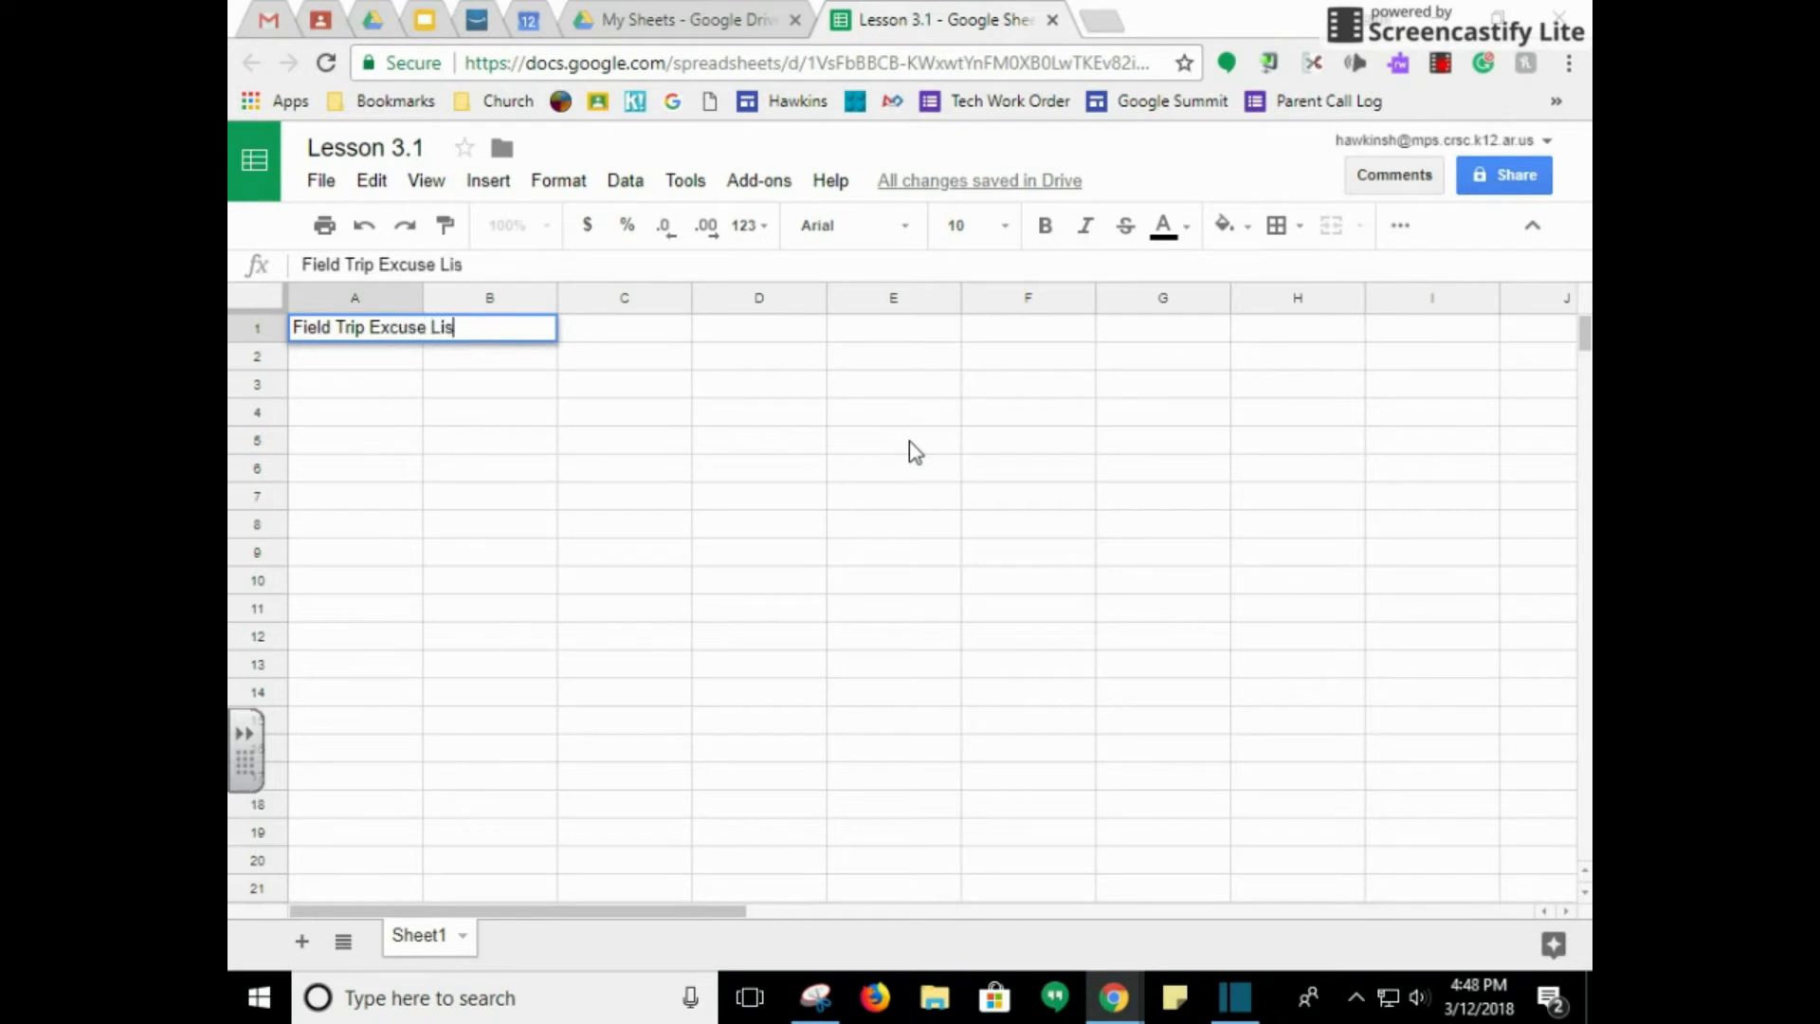
text(t)
key(Return)
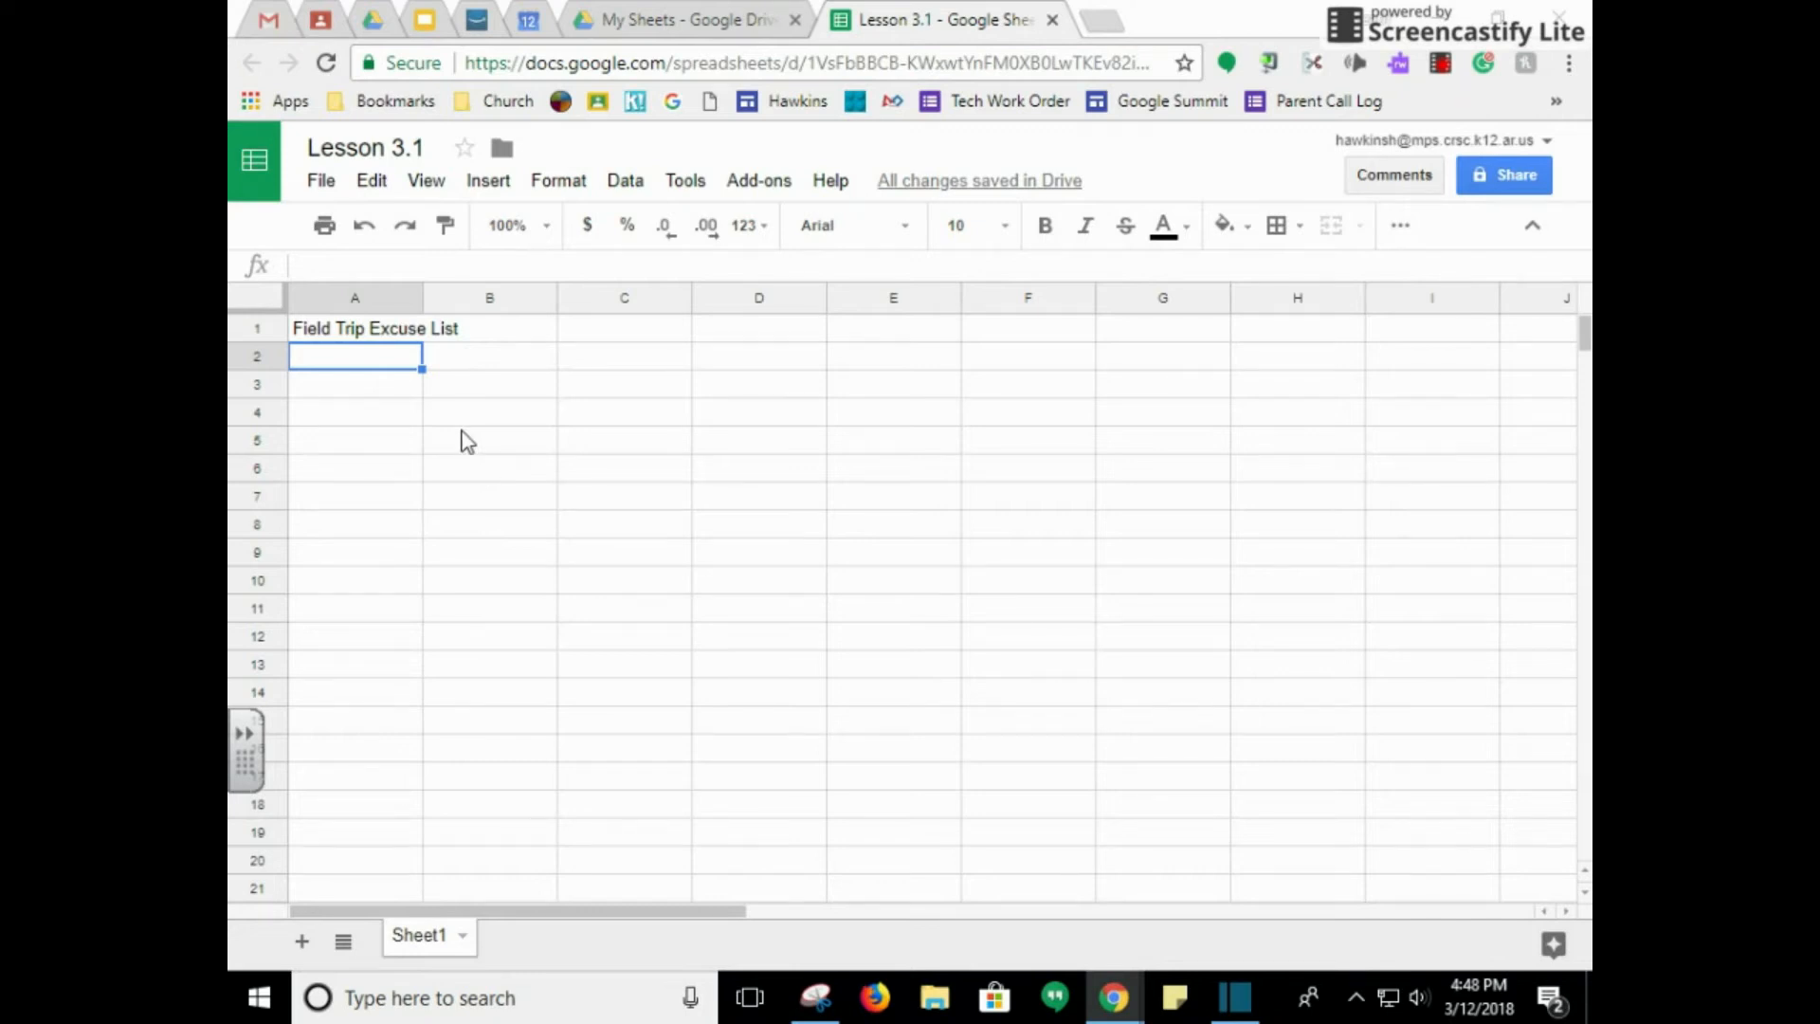
- Enter the column heading Event in cell A3, leaving row 2 empty
key(Down)
key(Down)
key(Up)
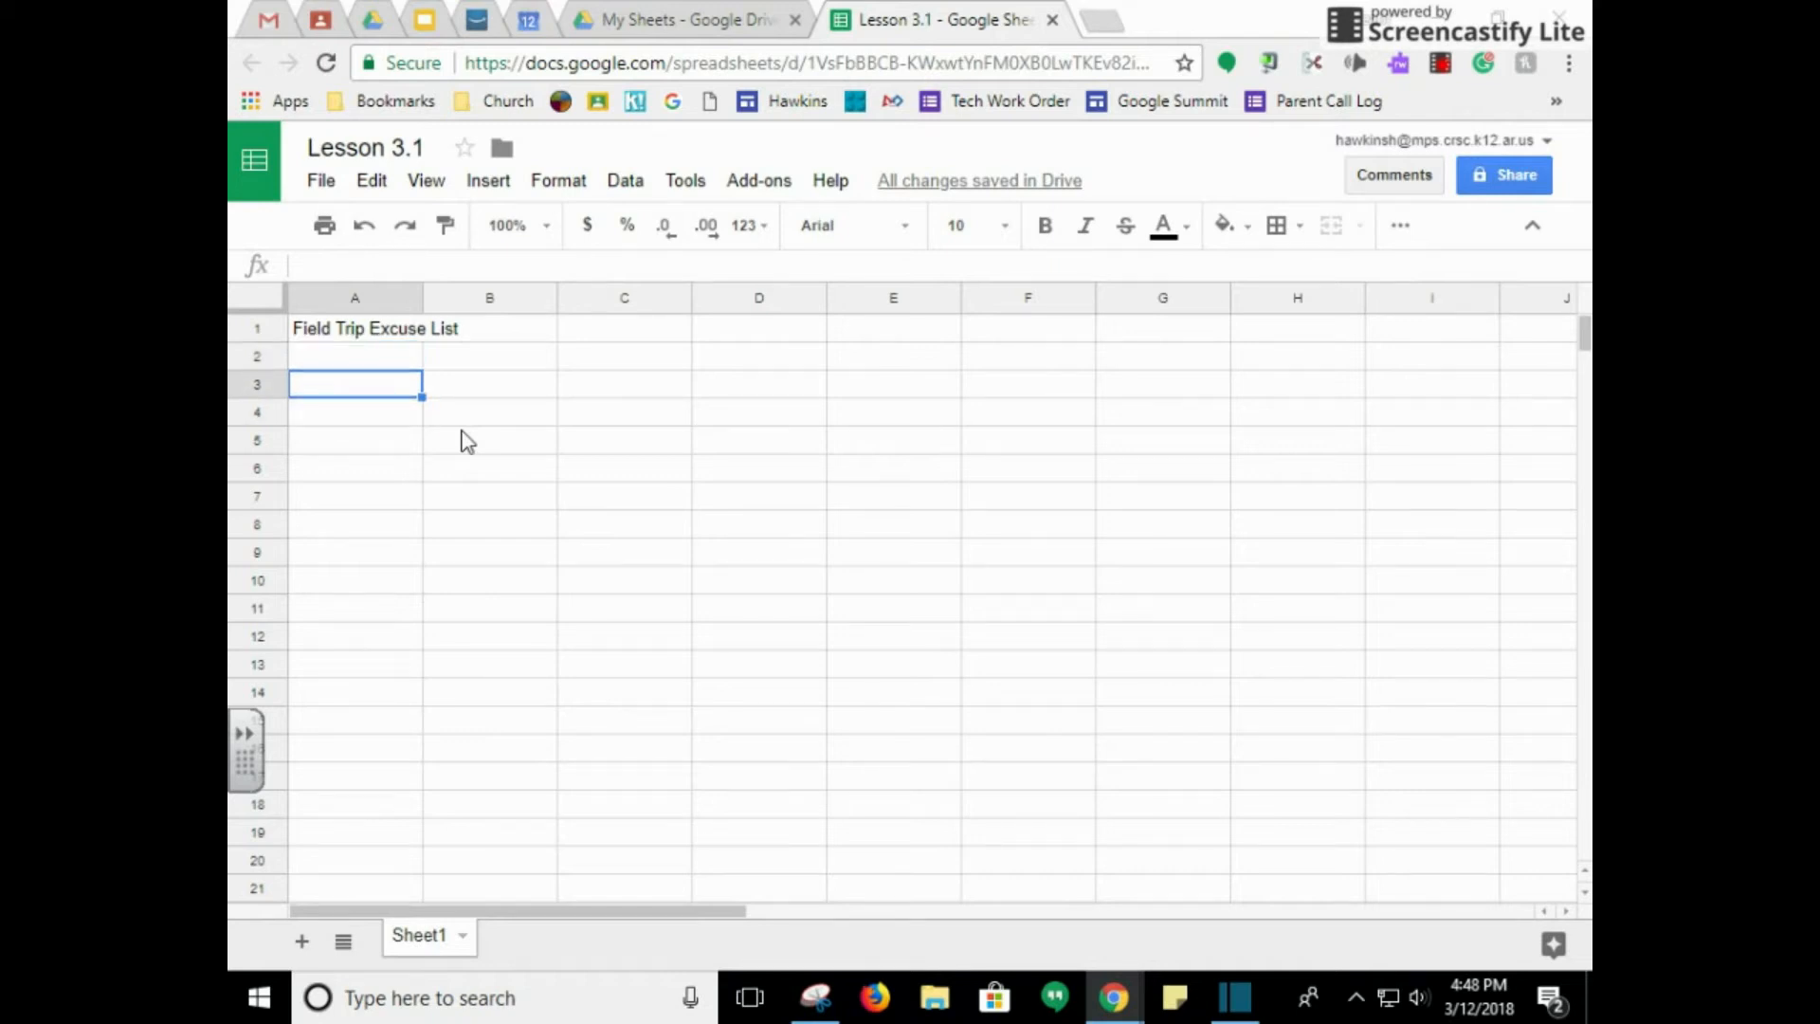
text(Event)
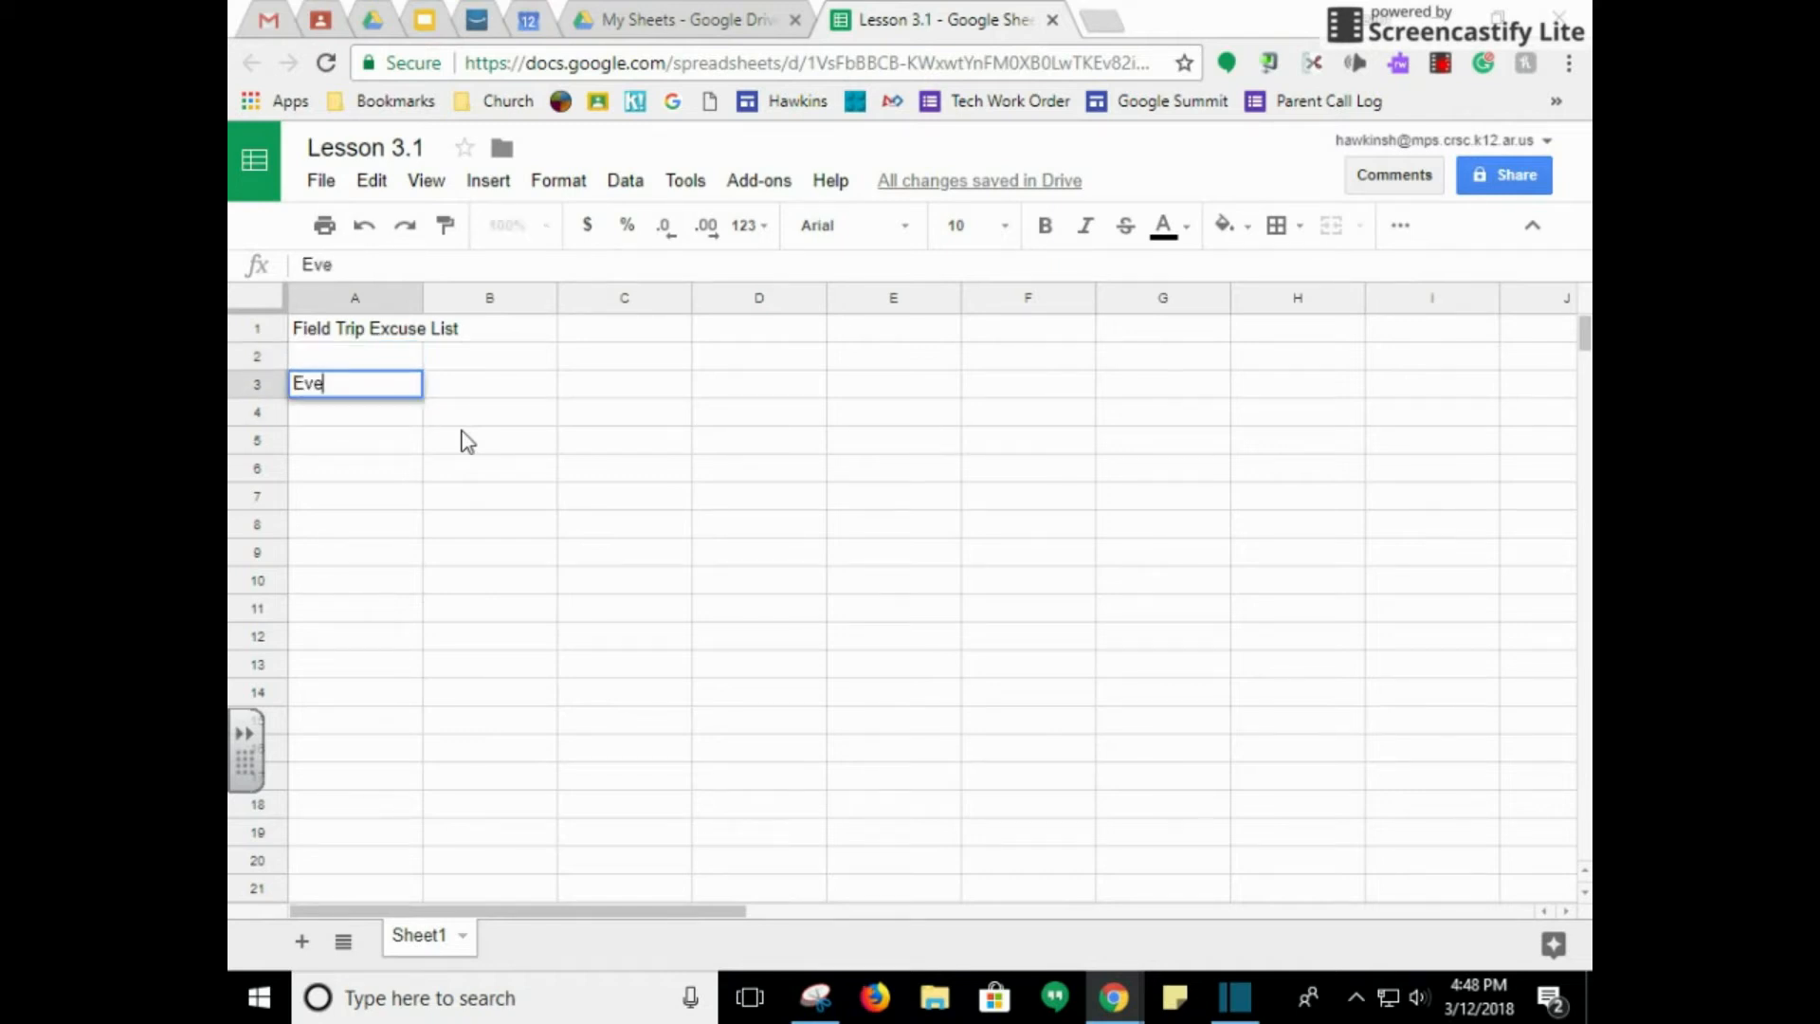
key(Return)
- List Apple Picking in A4 and Corn Maze in A5 beneath the Event heading
text(Appl)
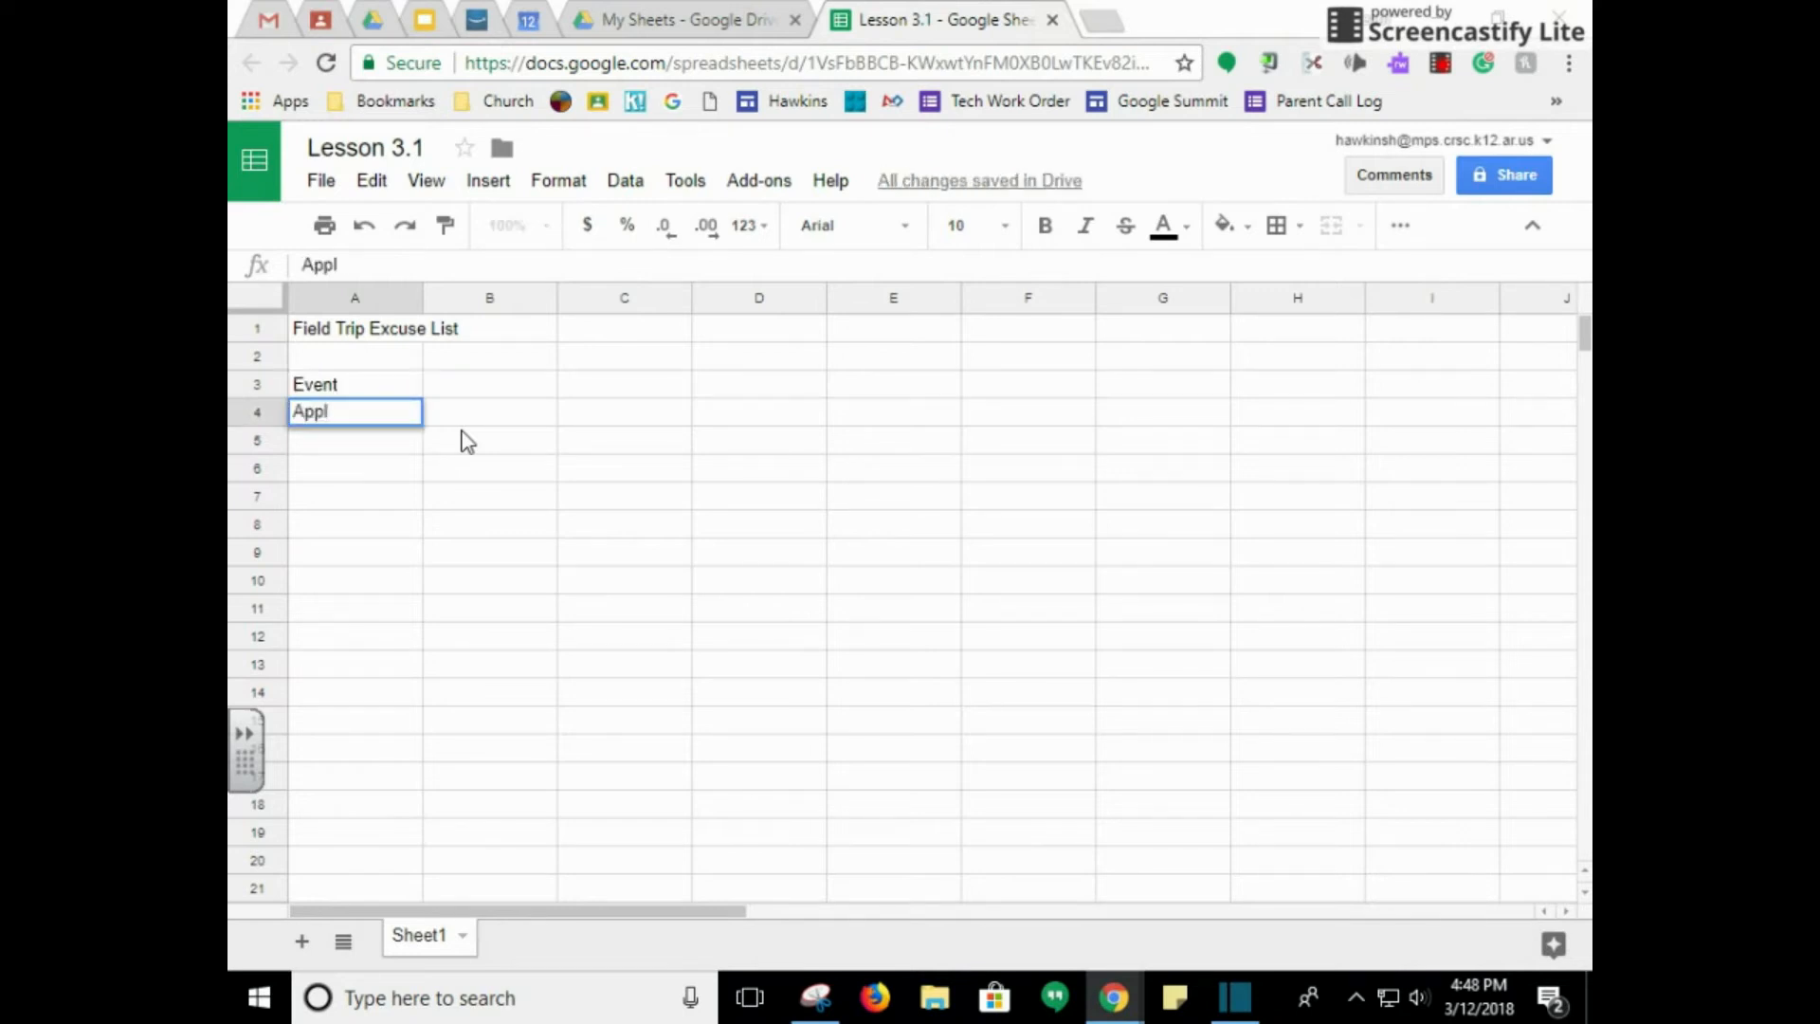
text(e Picking)
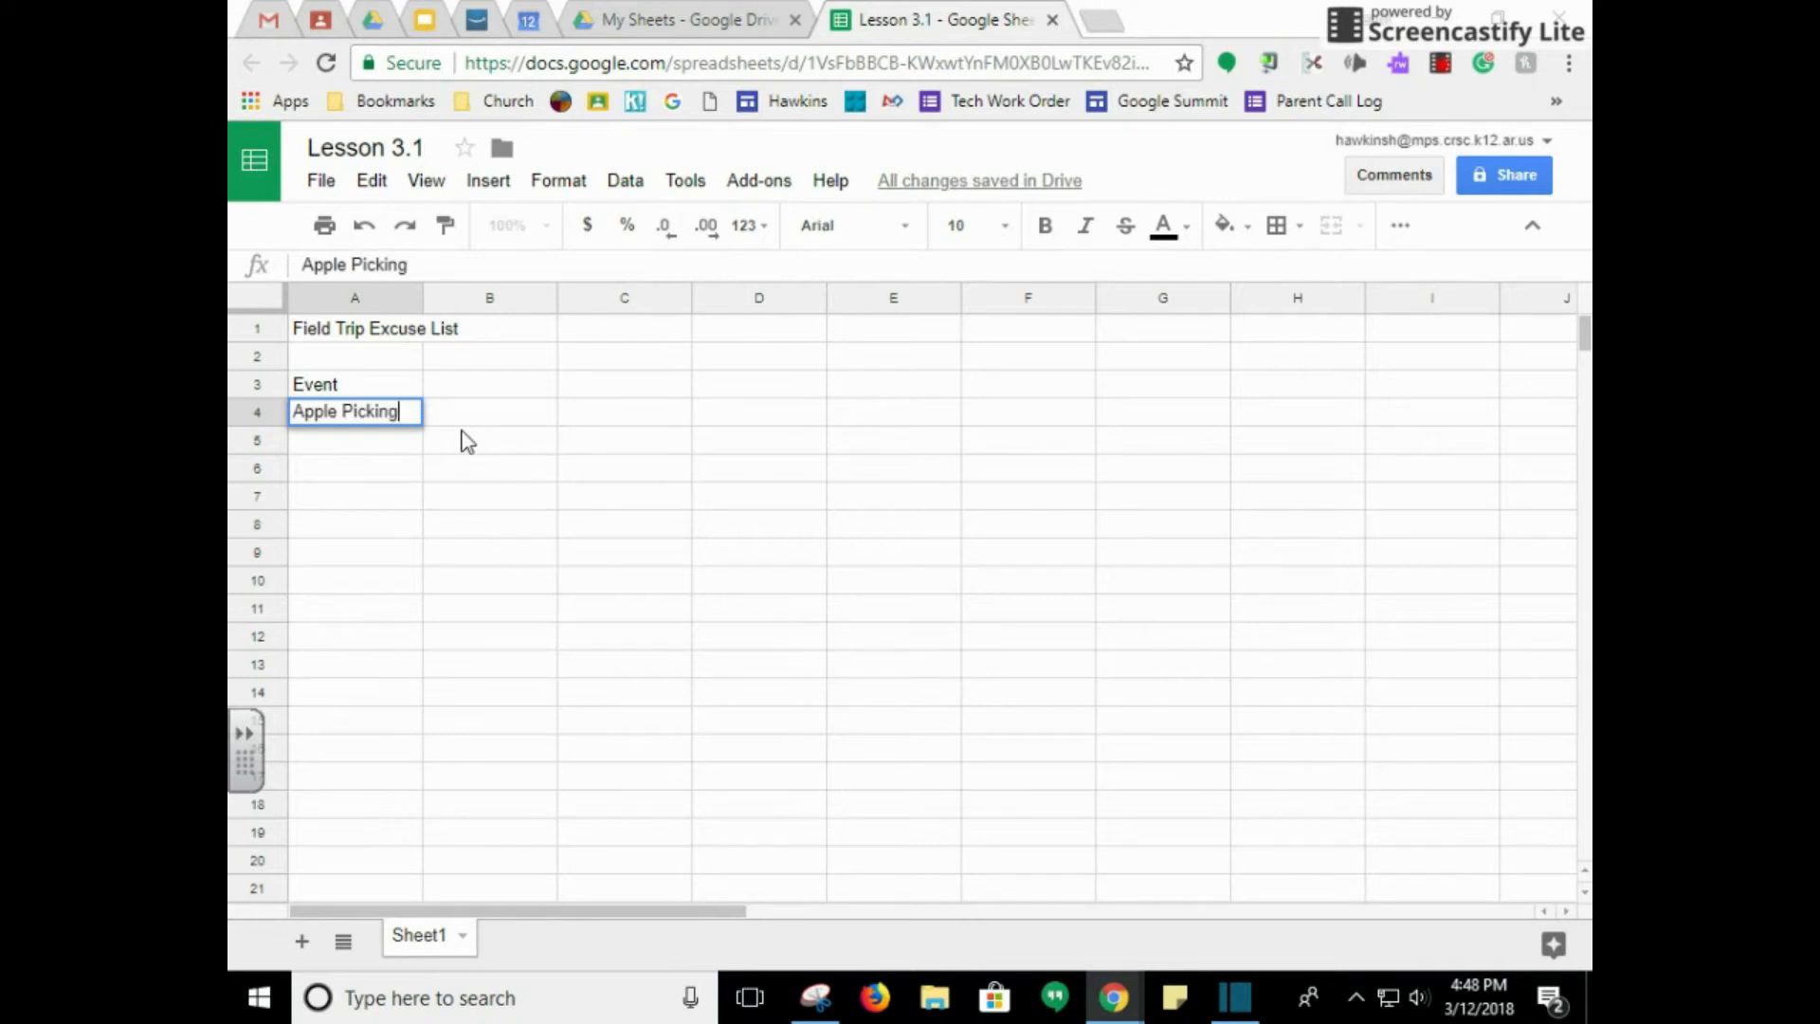
key(Return)
text(Corn )
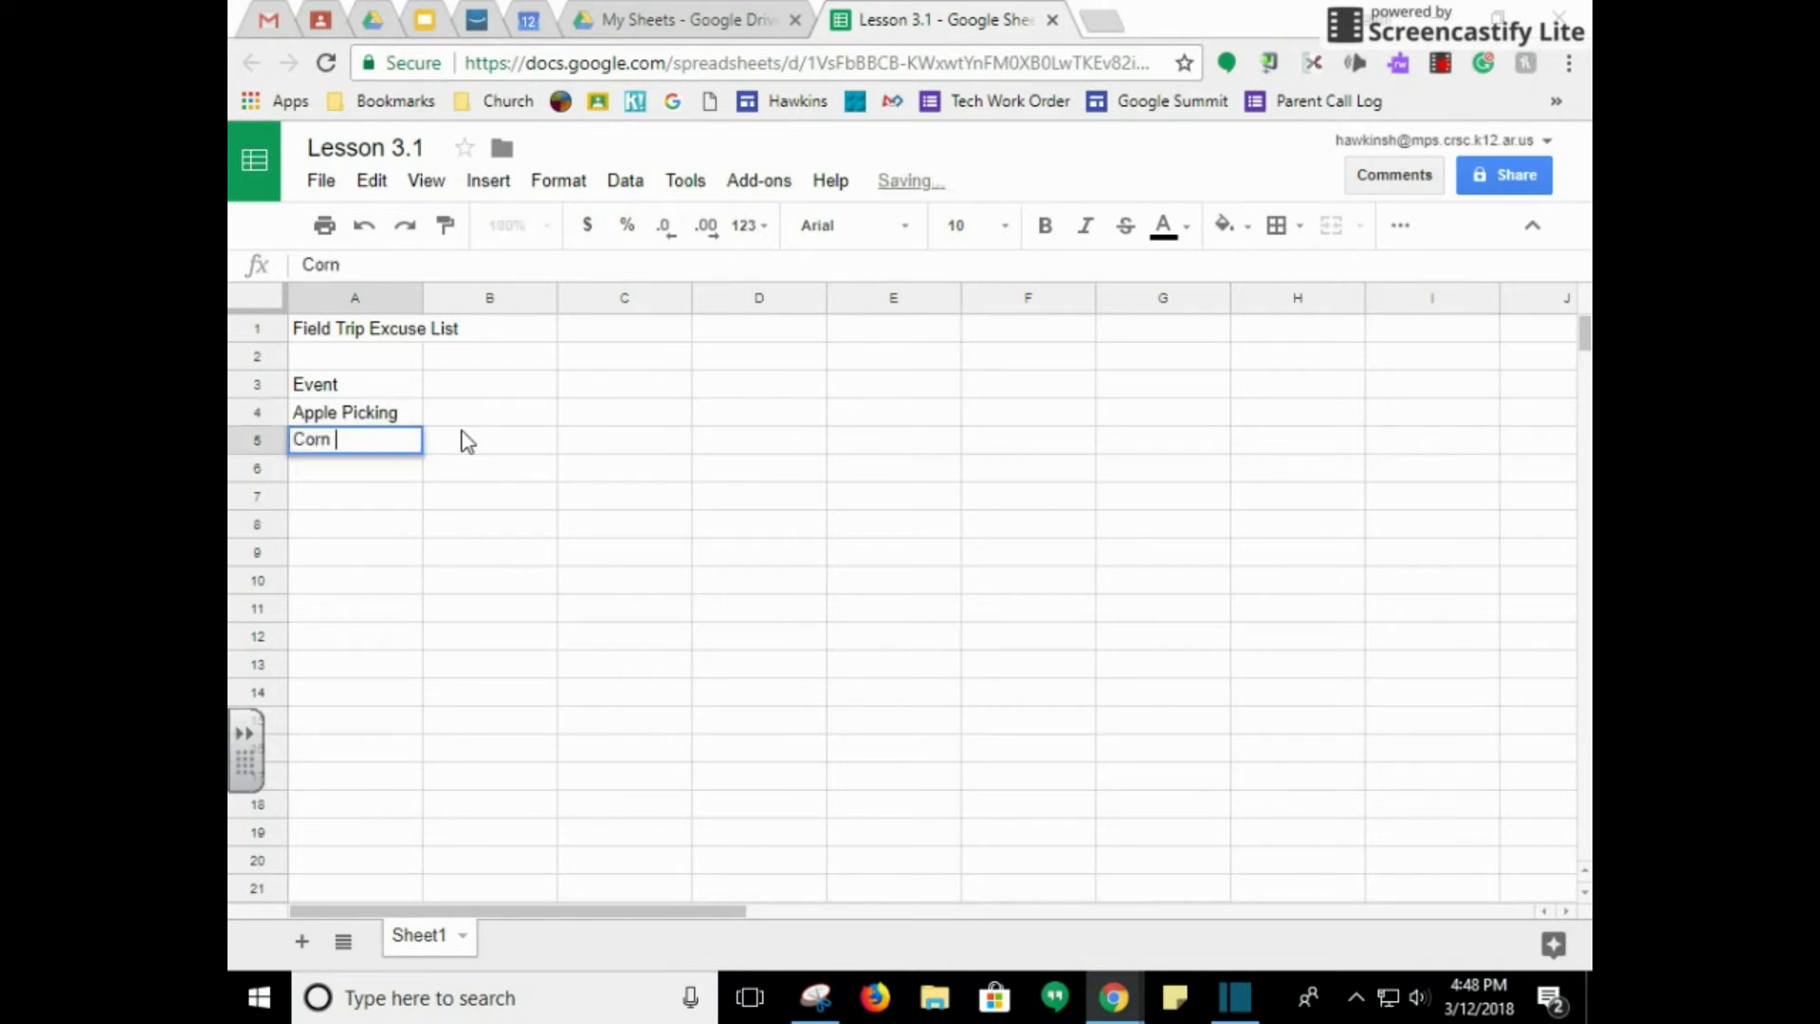
text(Maze)
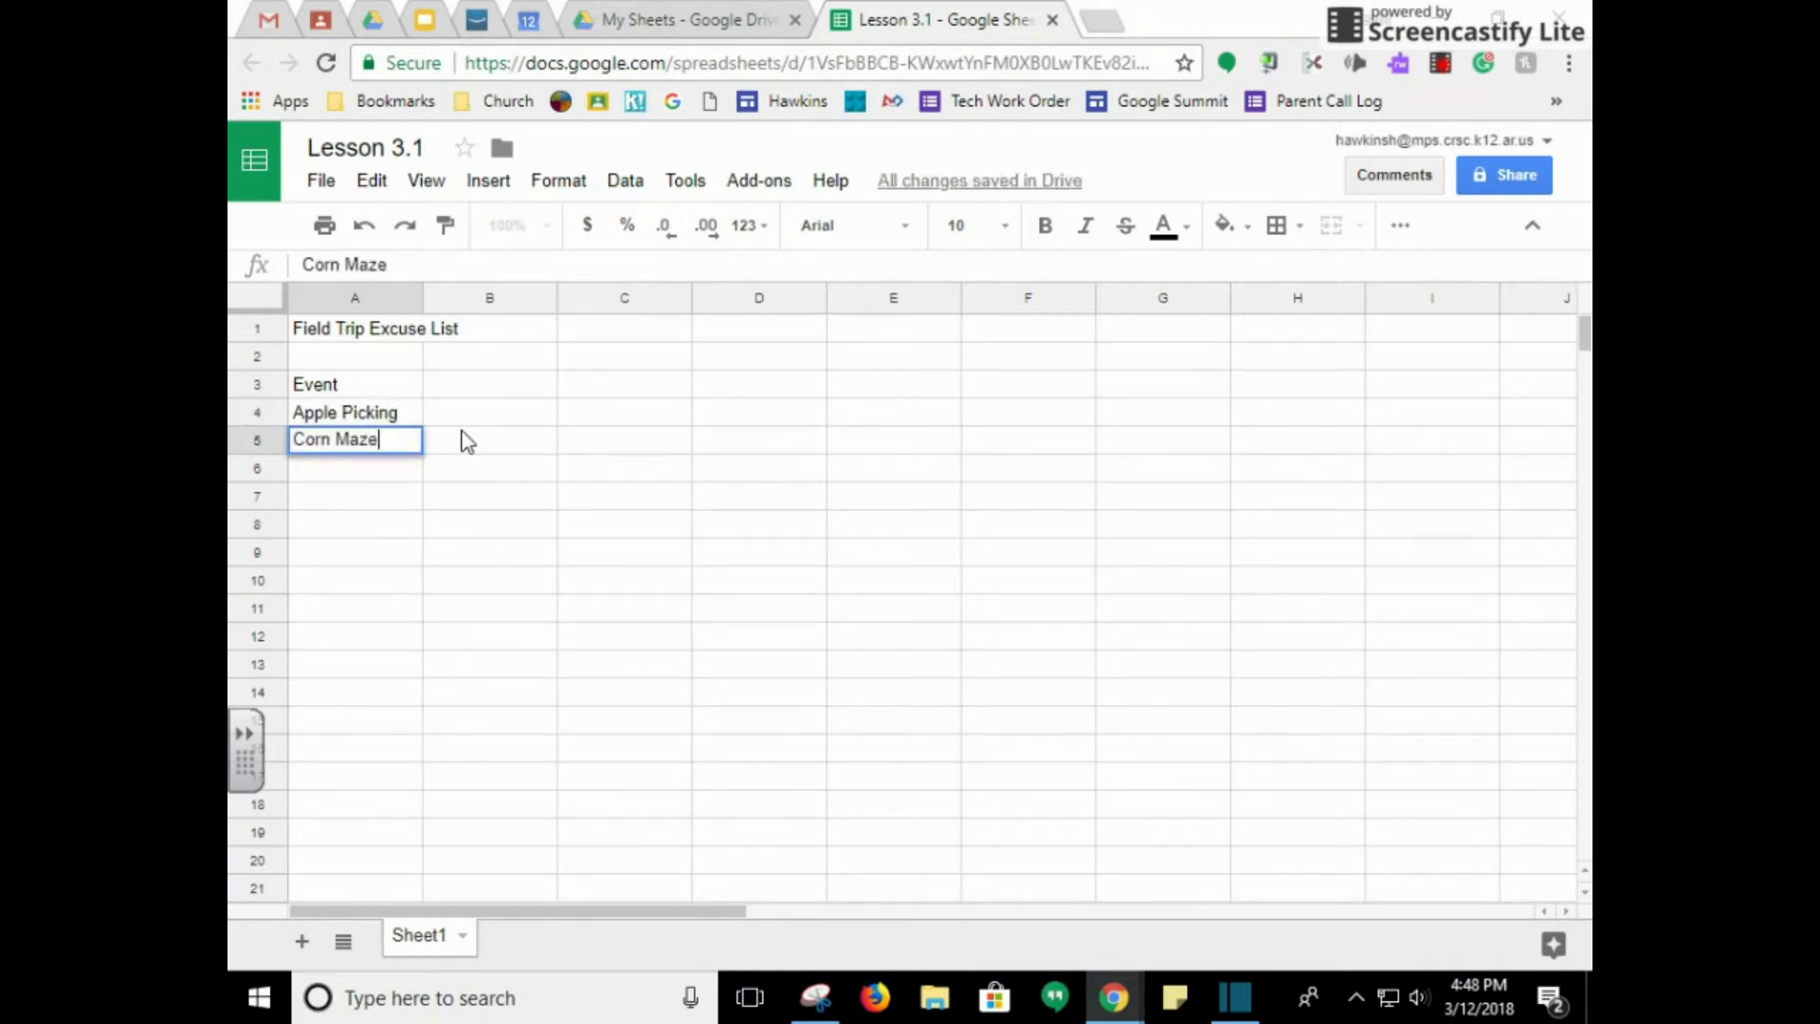
key(Return)
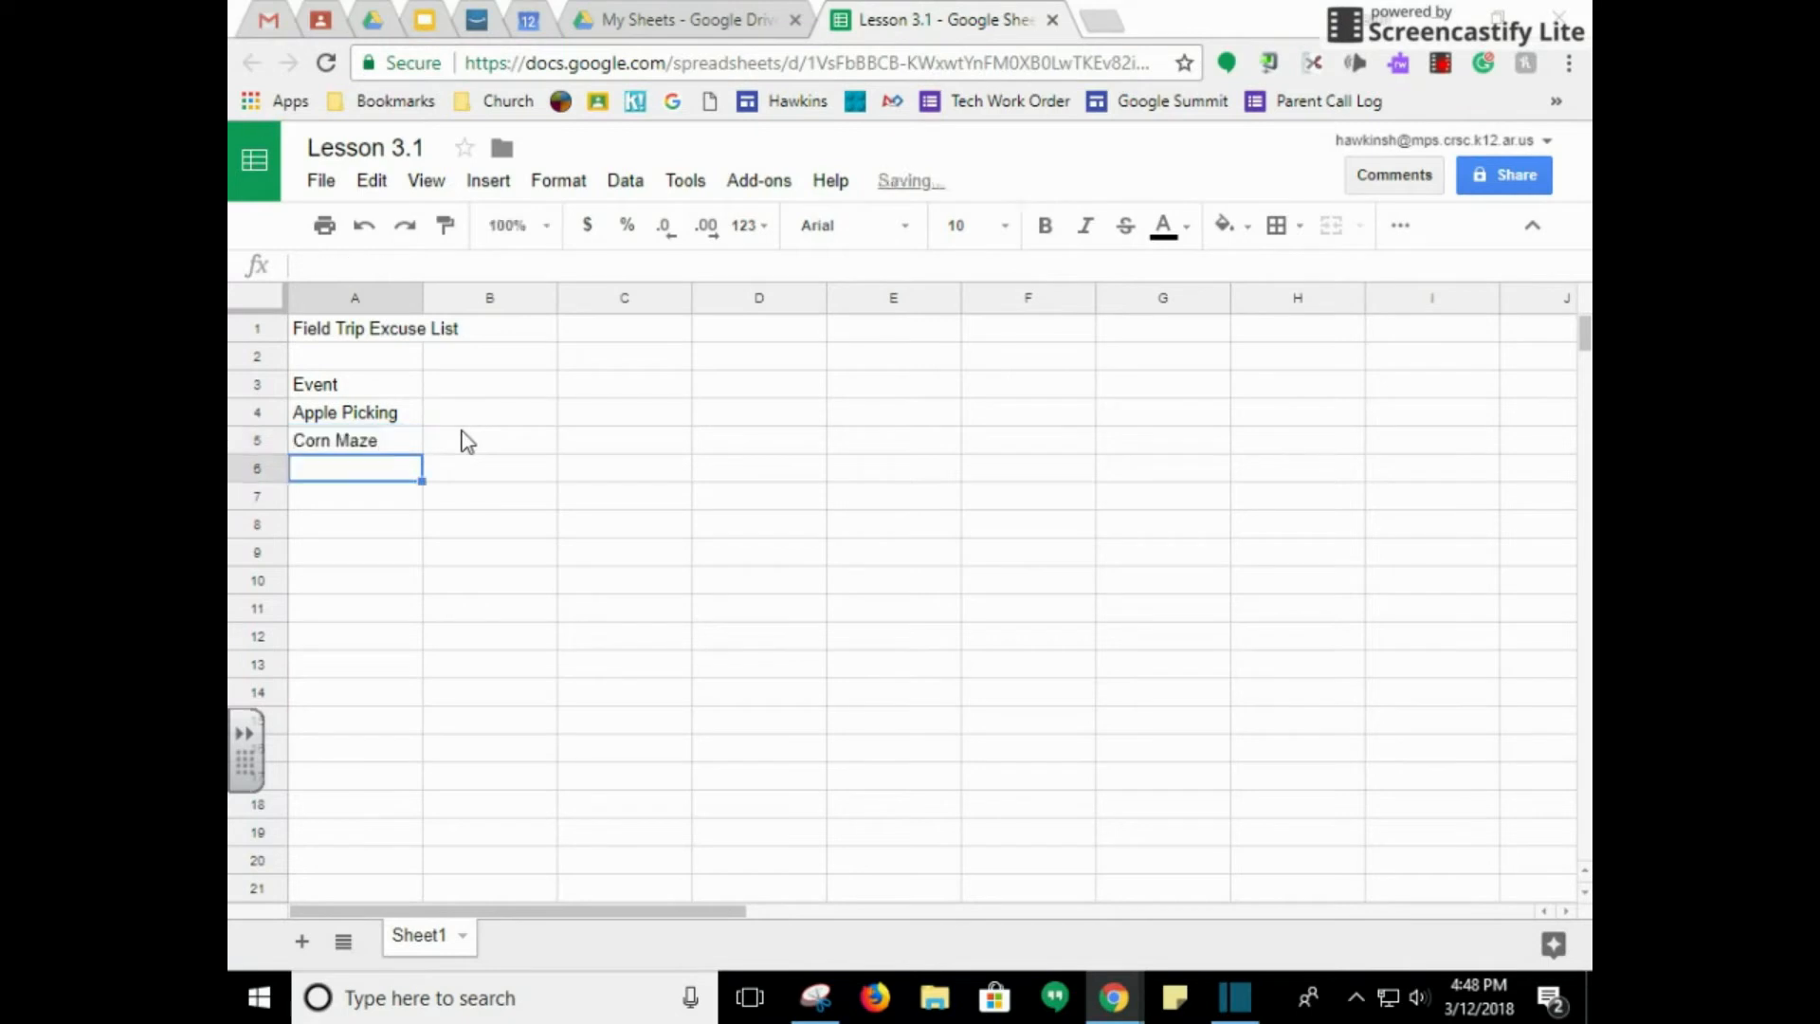
- Add 19th Century Textiles to the event list in cell A6
text(19th)
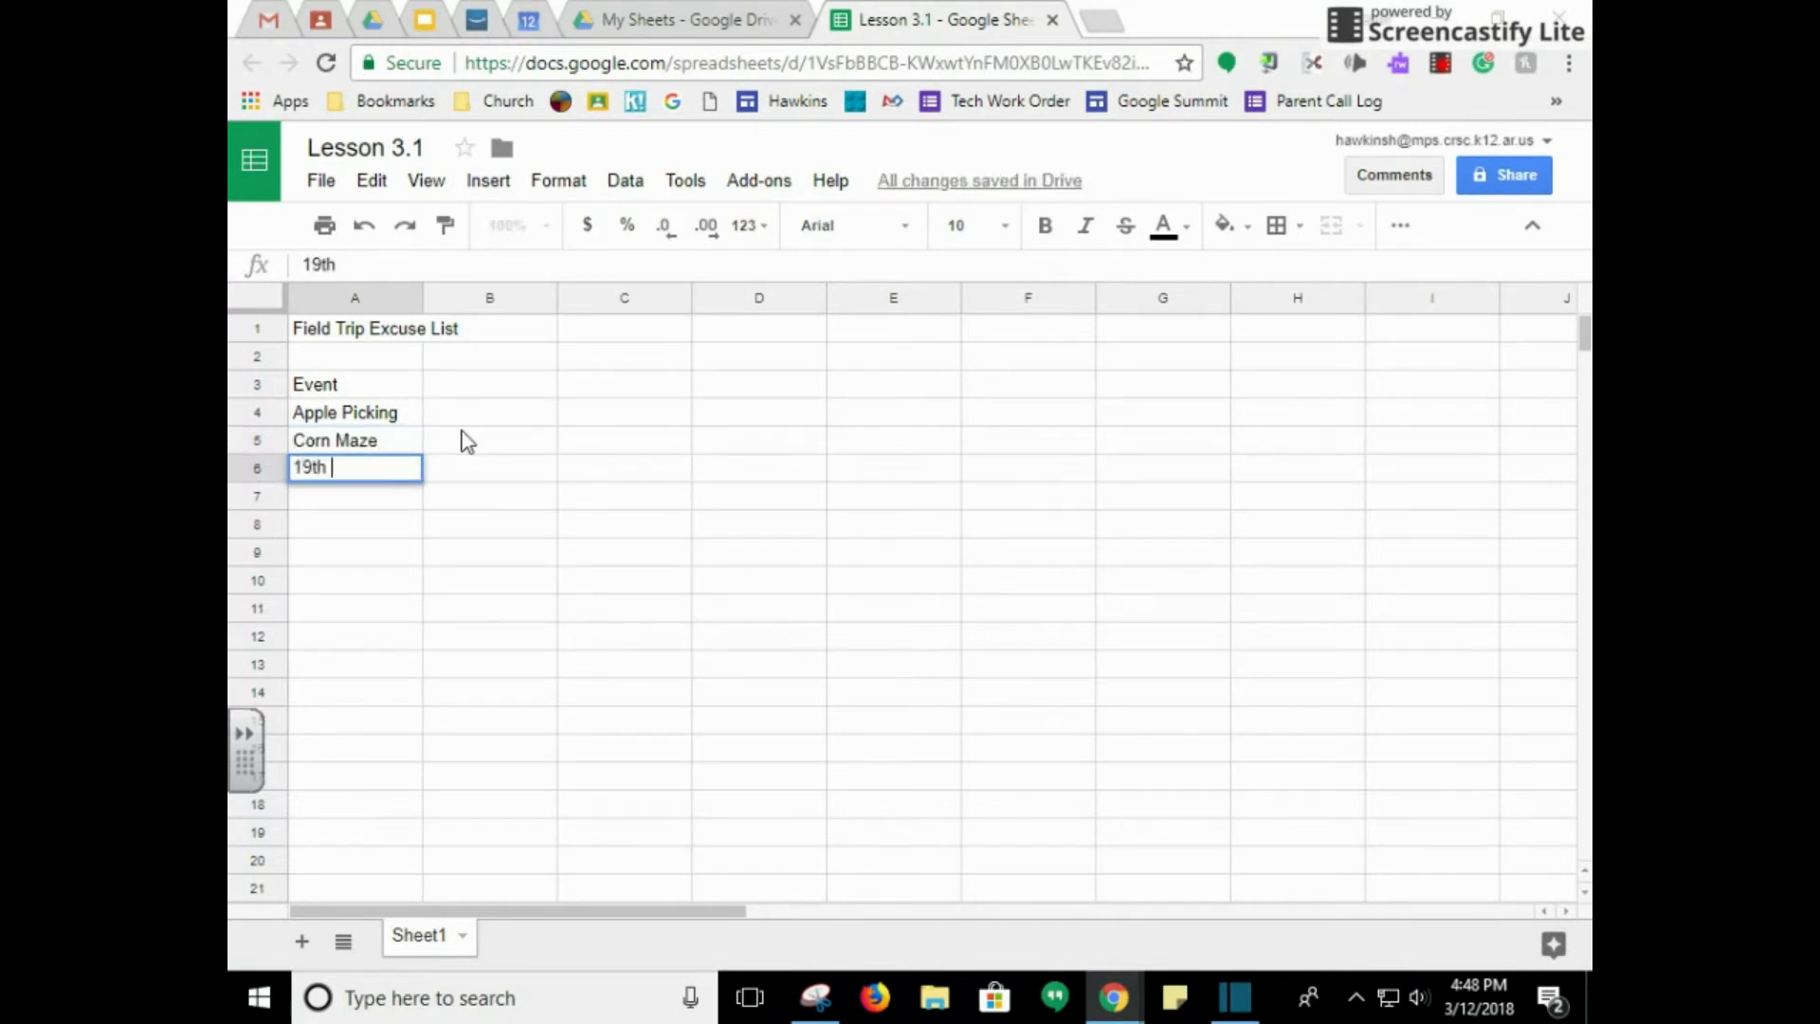
text( Century T)
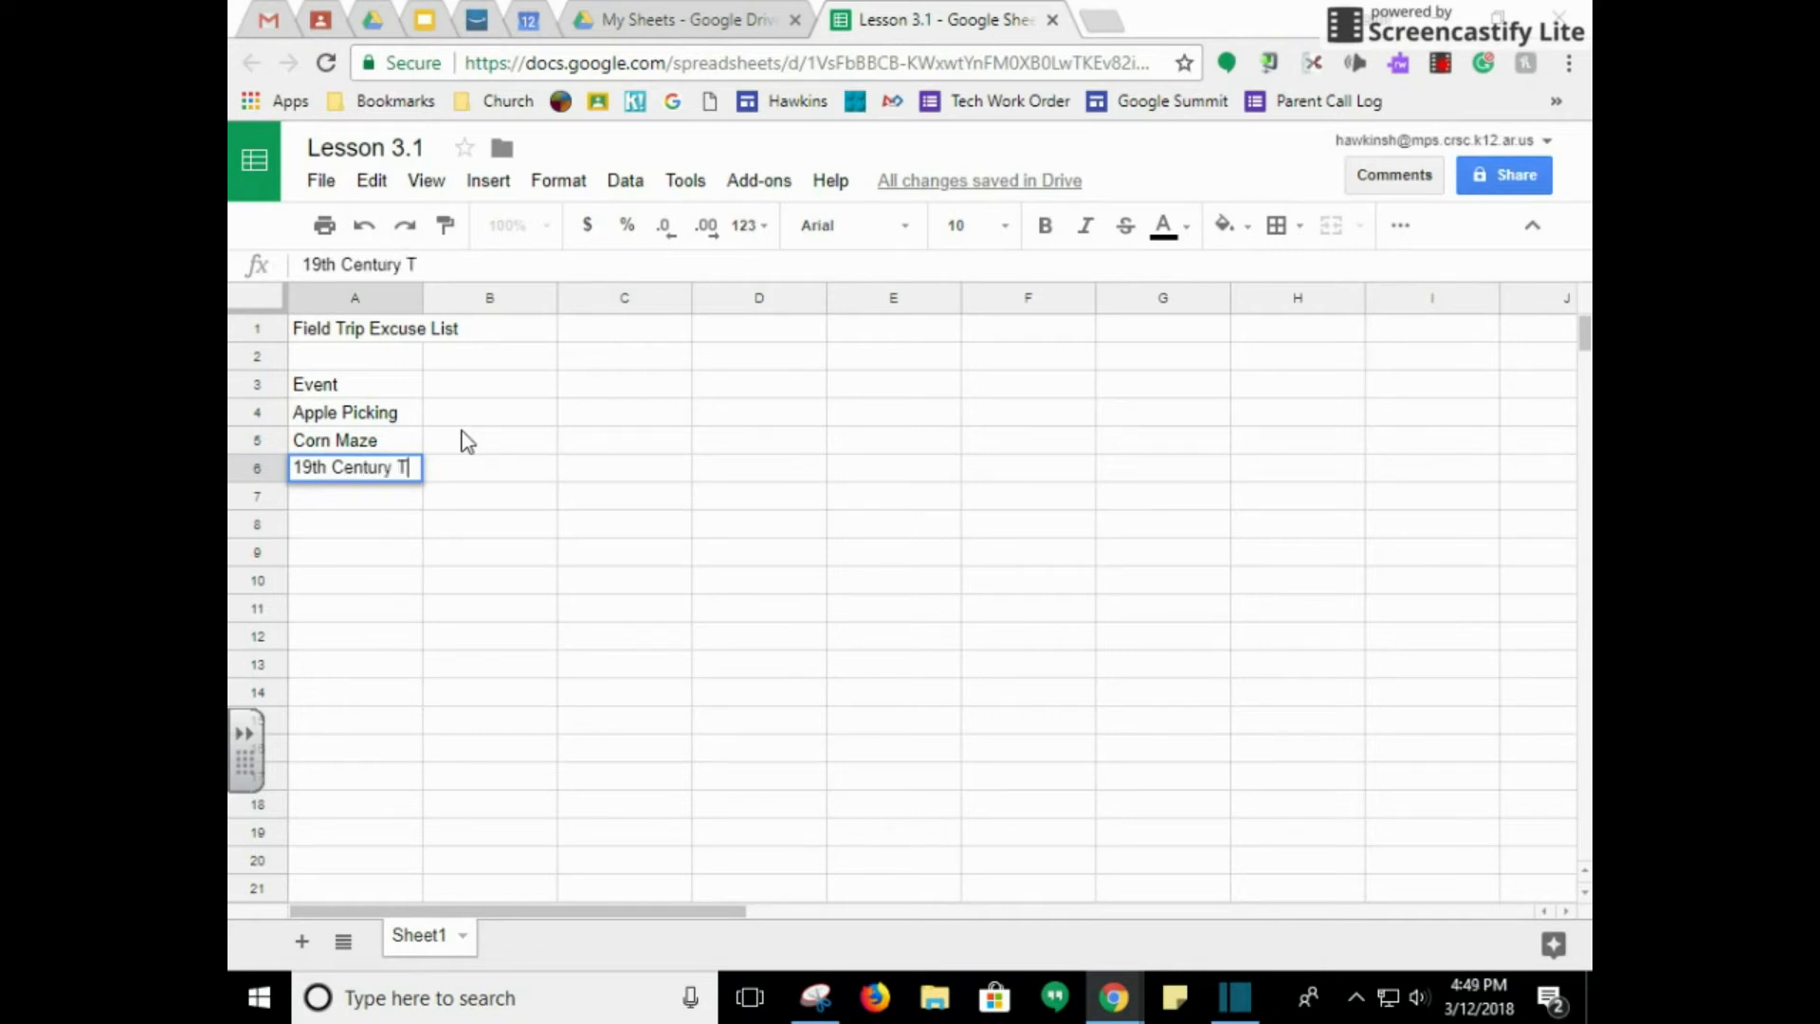
text(ex)
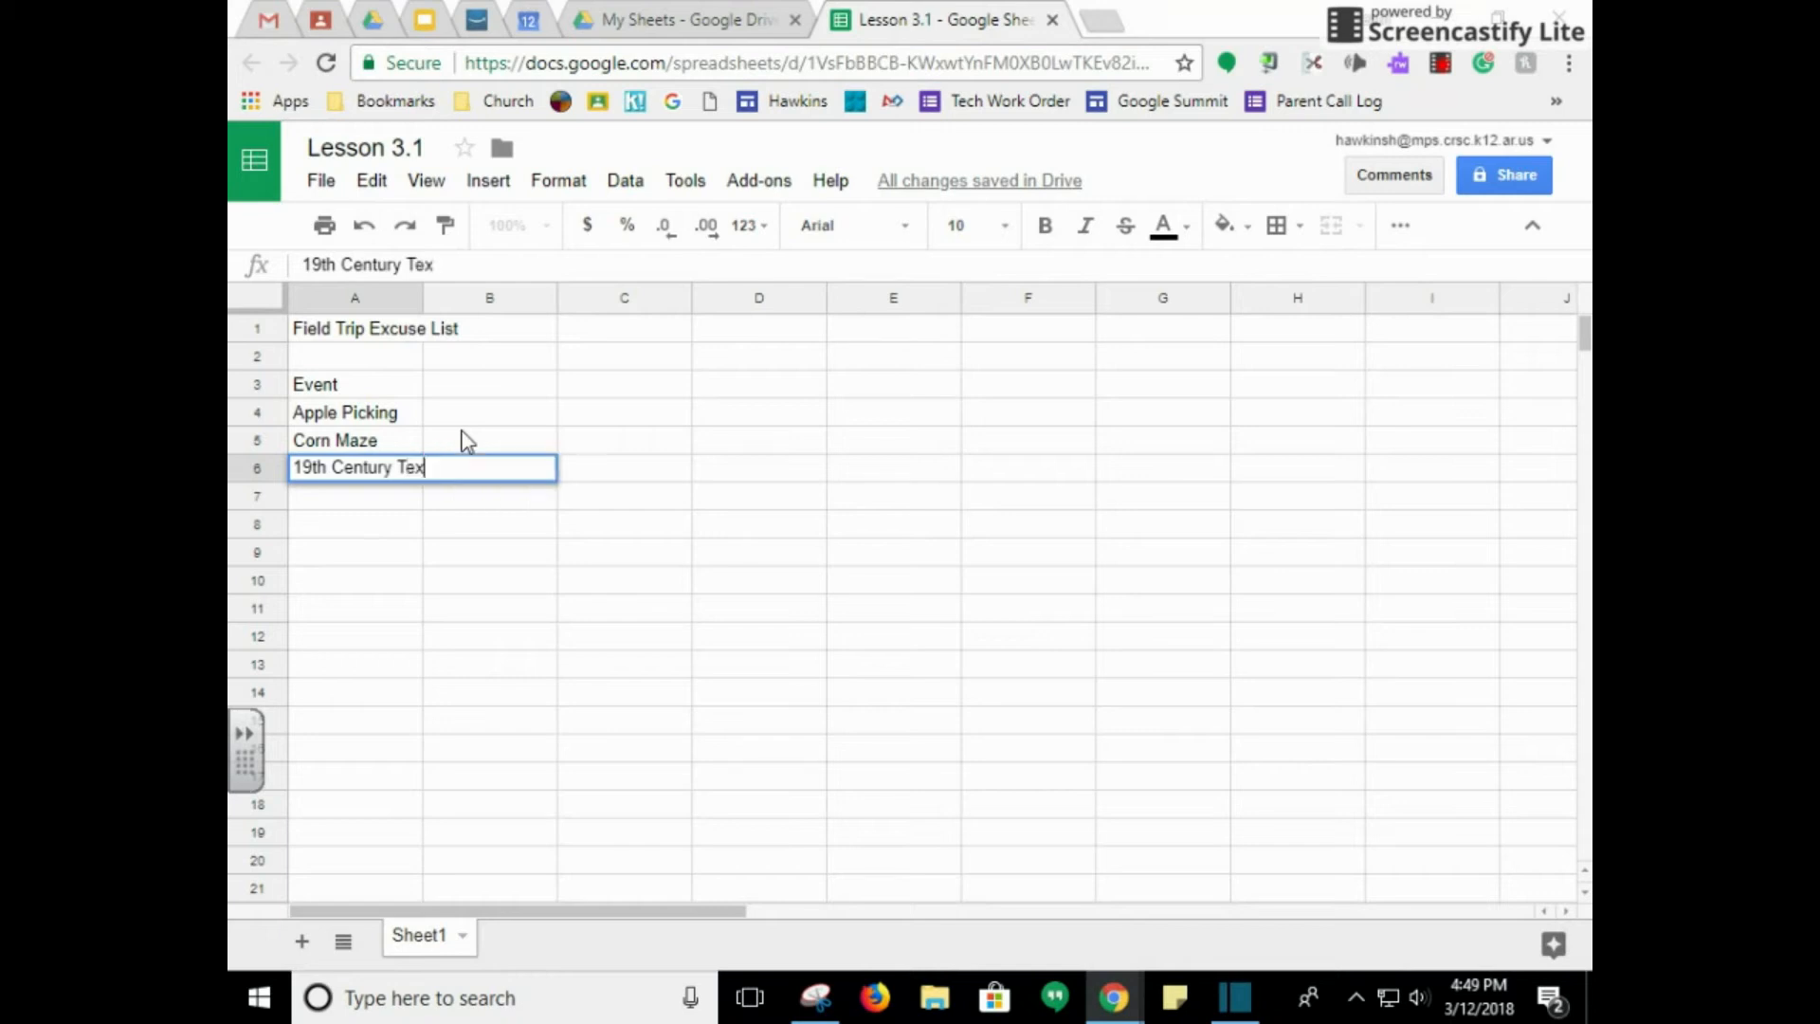
text(tiles)
key(Return)
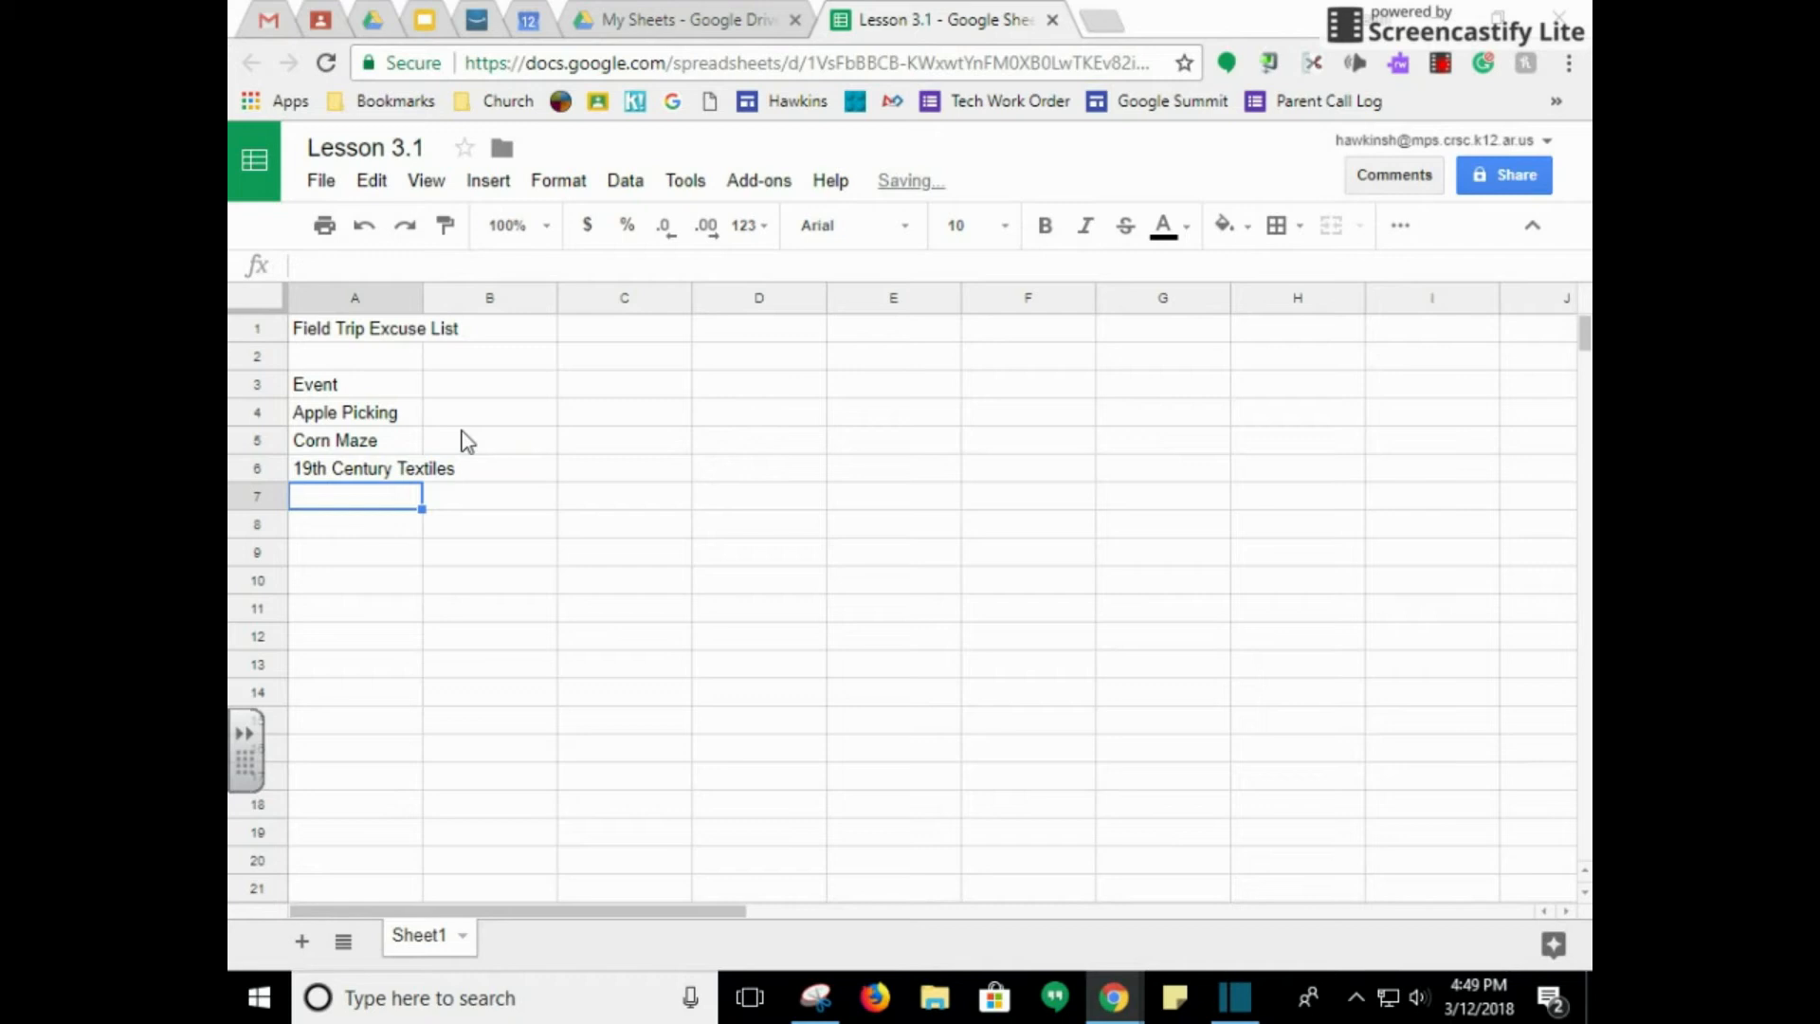
- Add A Christmas Carol to the event list in cell A7, correcting the spelling of Carol
text(A Chris)
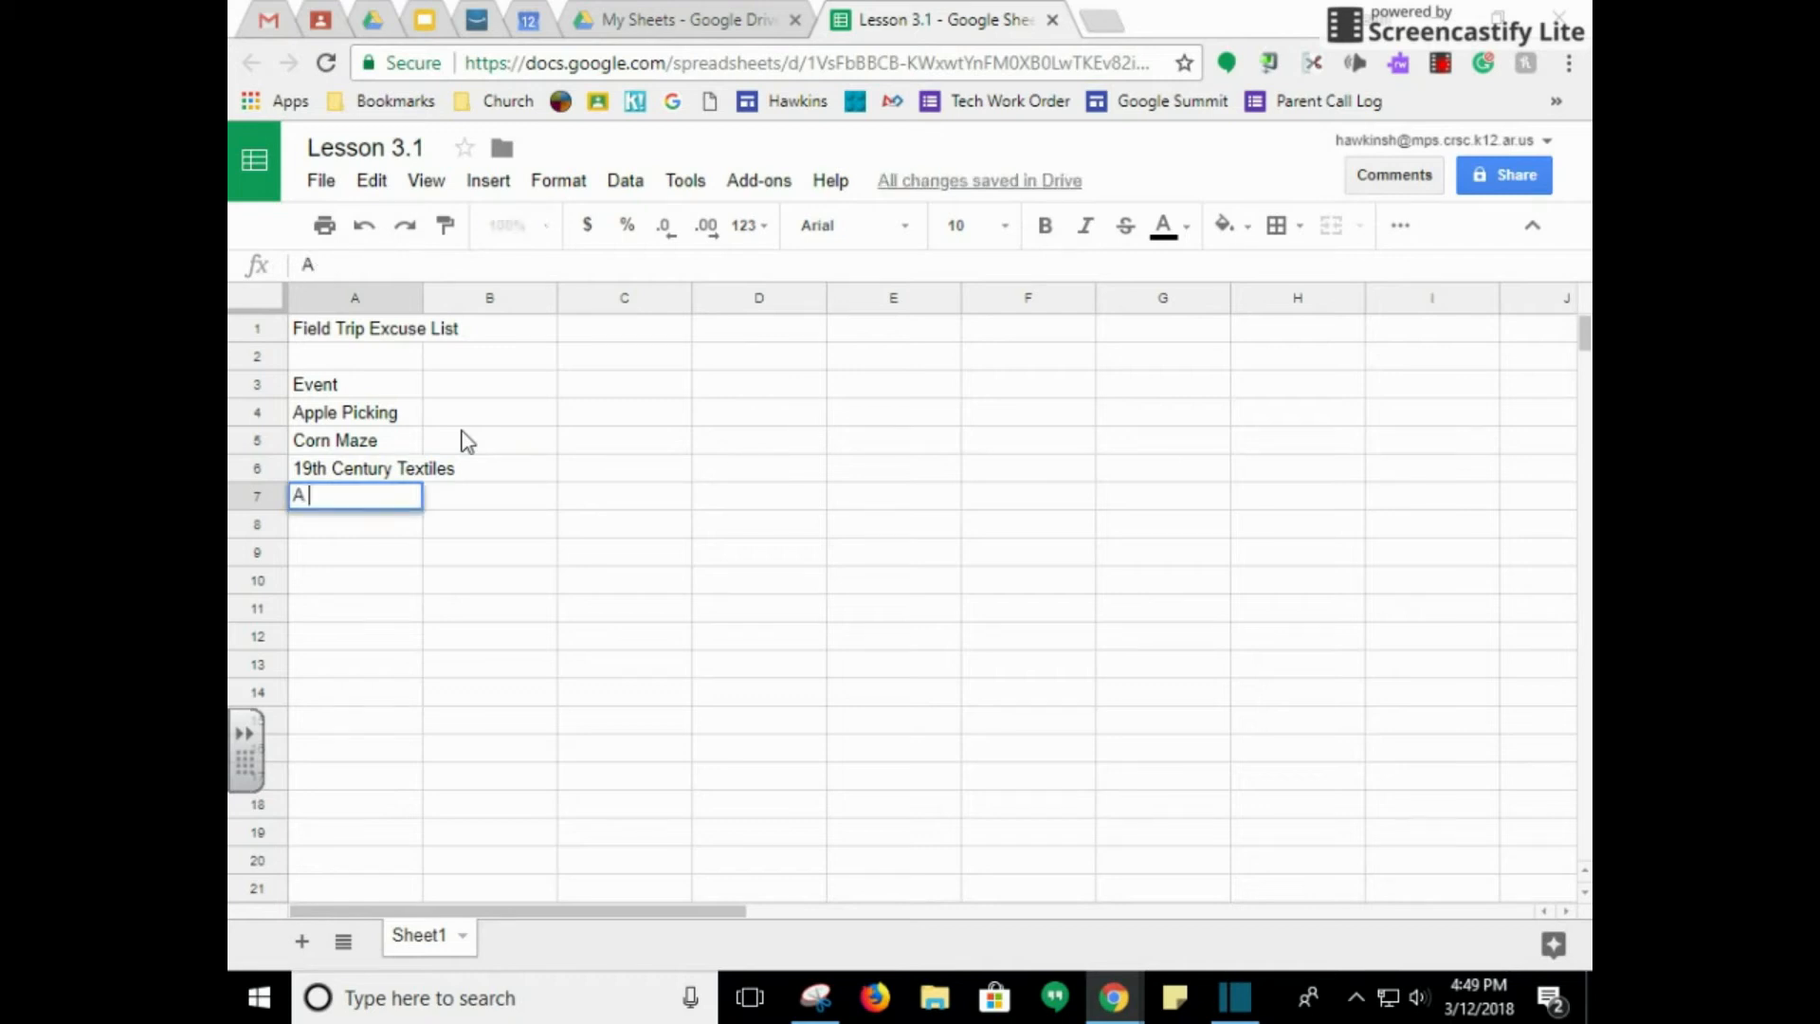
text(tm)
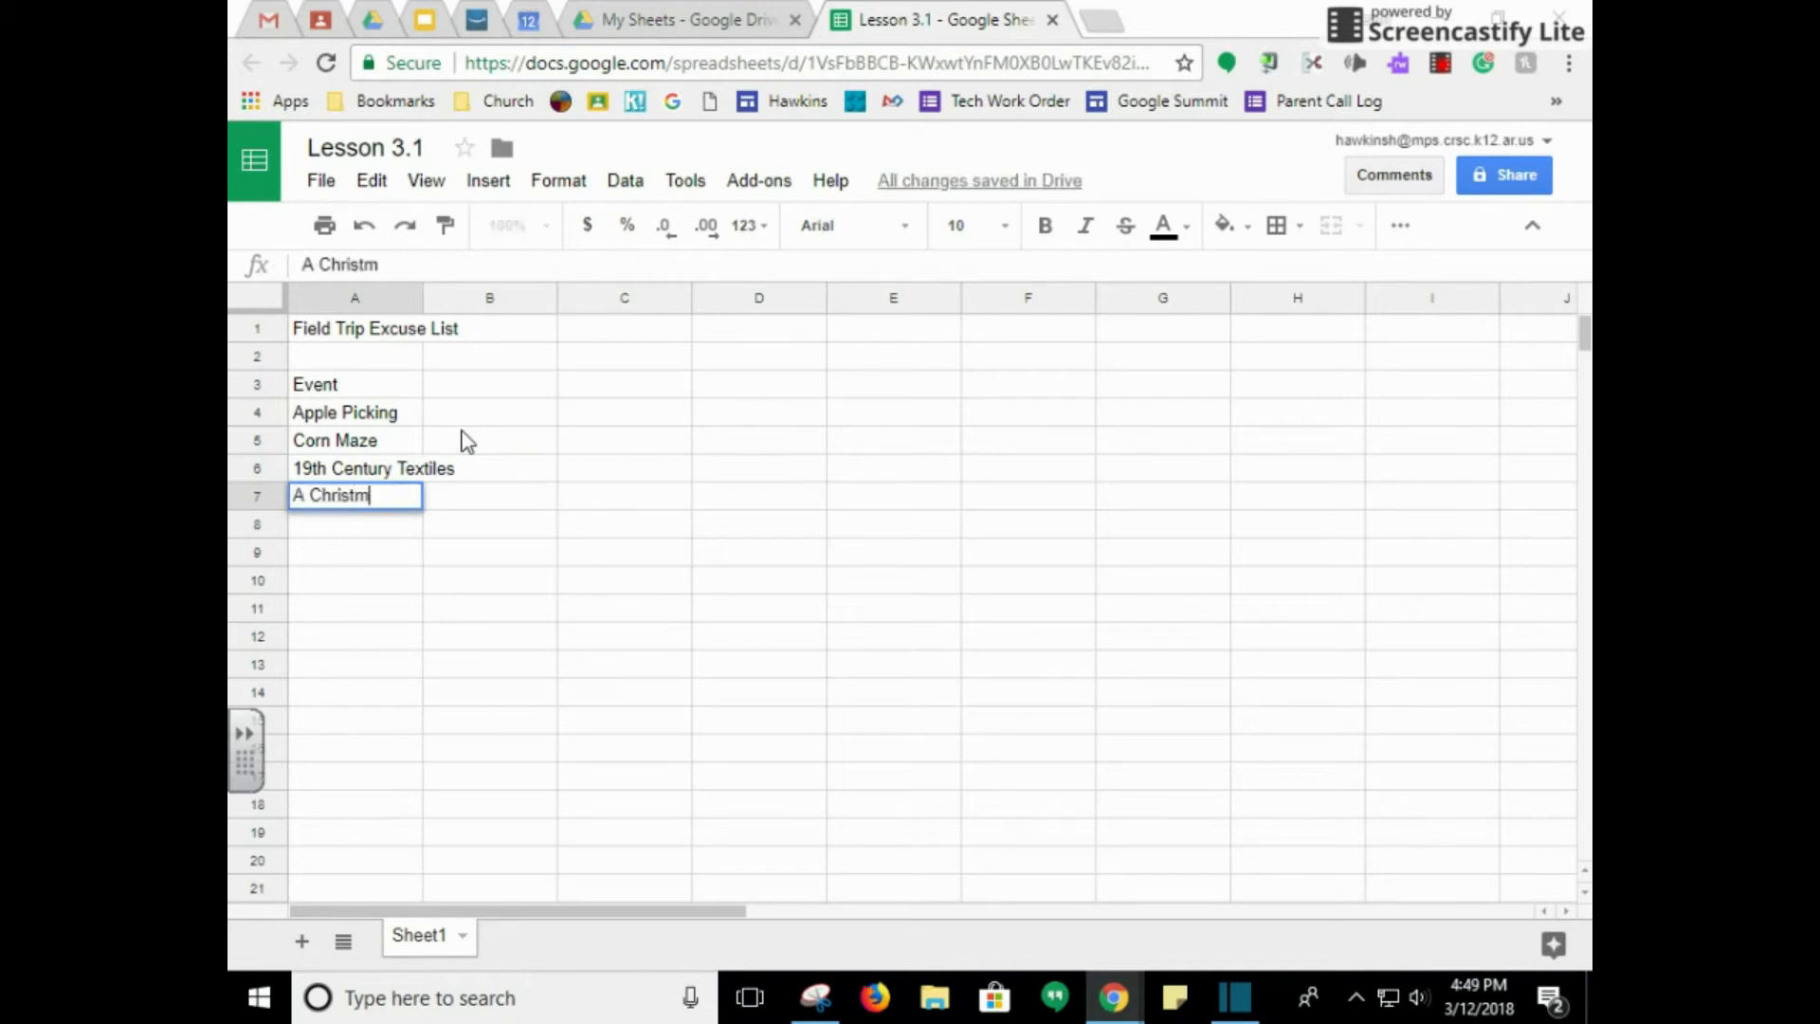
text(as Carrol)
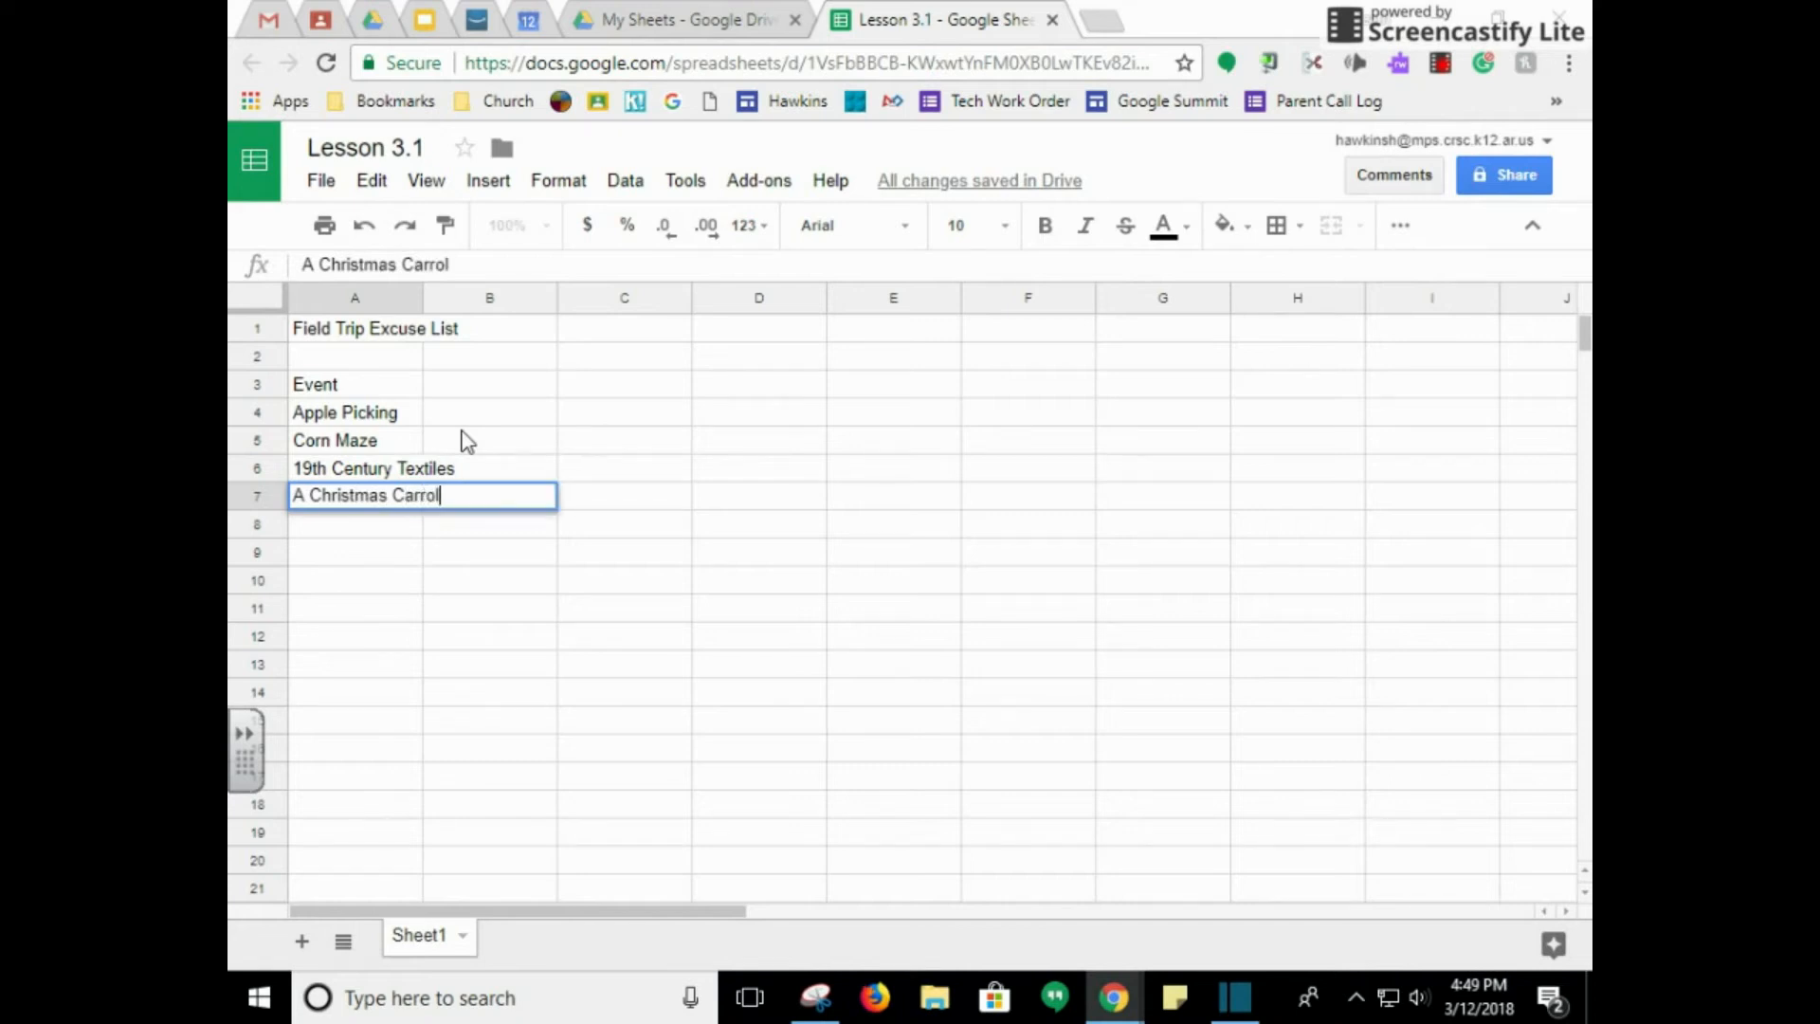
key(BackSpace)
key(BackSpace)
key(BackSpace)
text(ol)
key(Return)
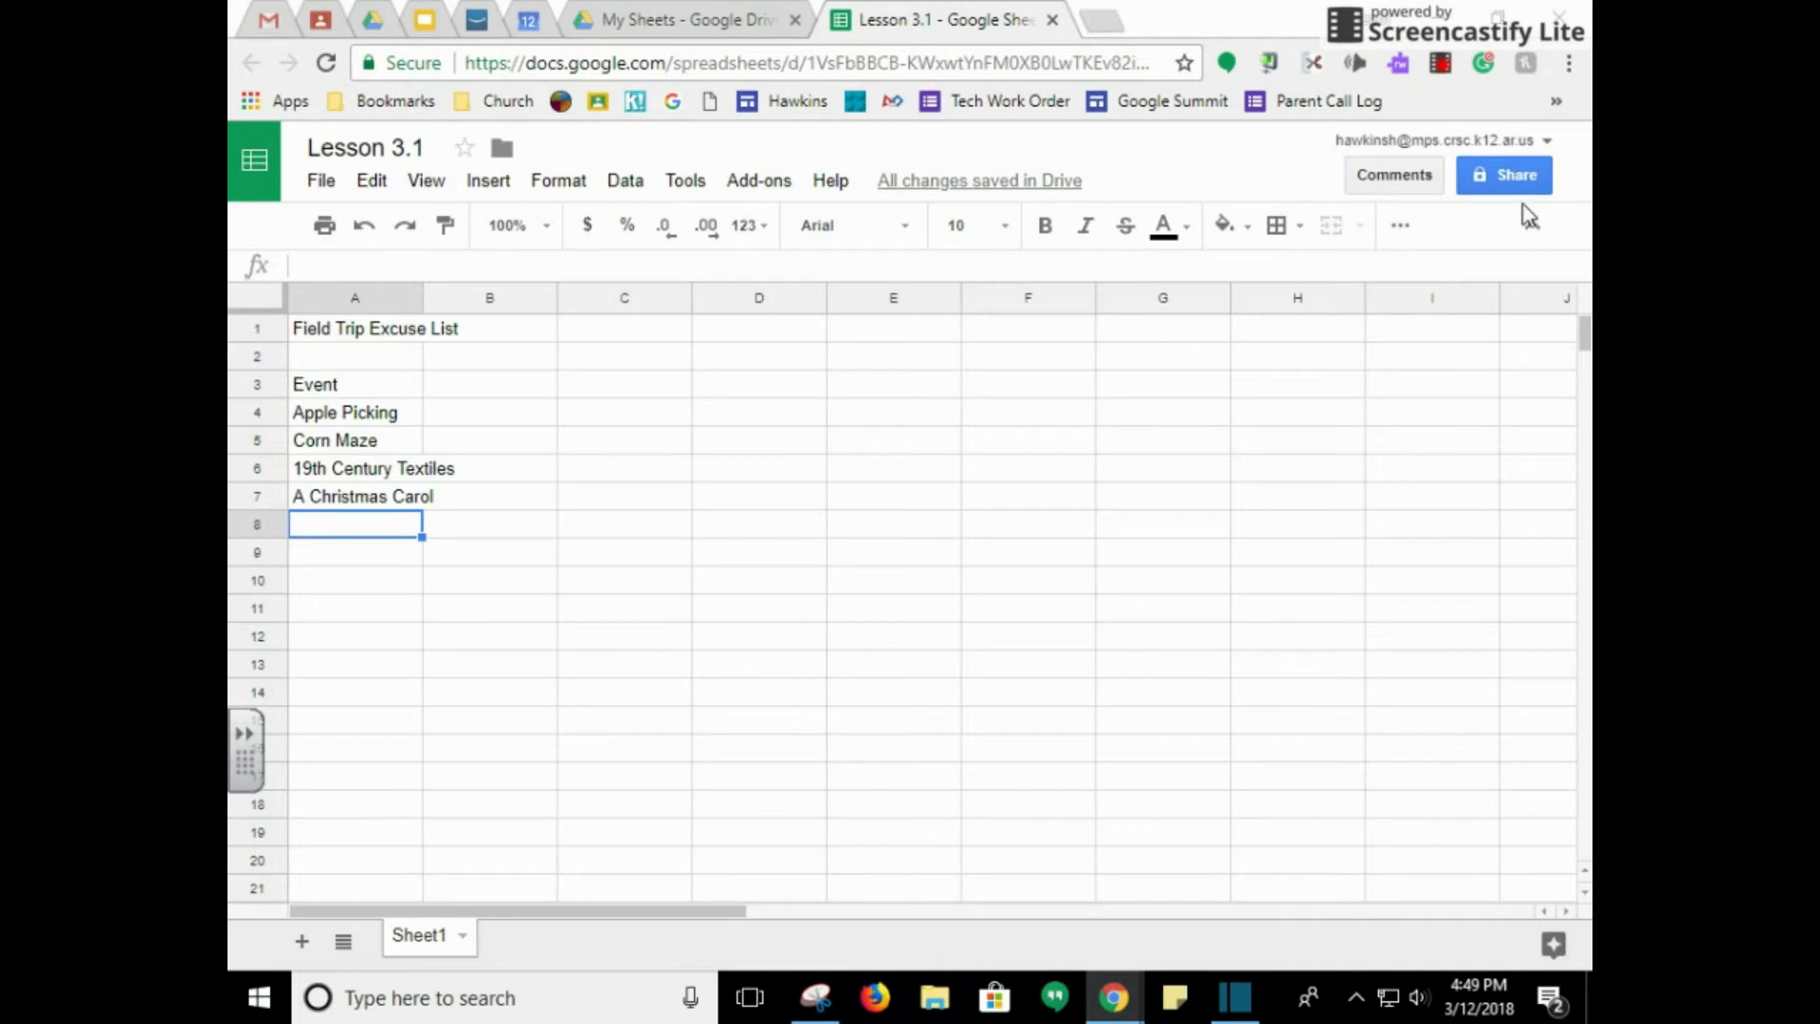
click(1441, 67)
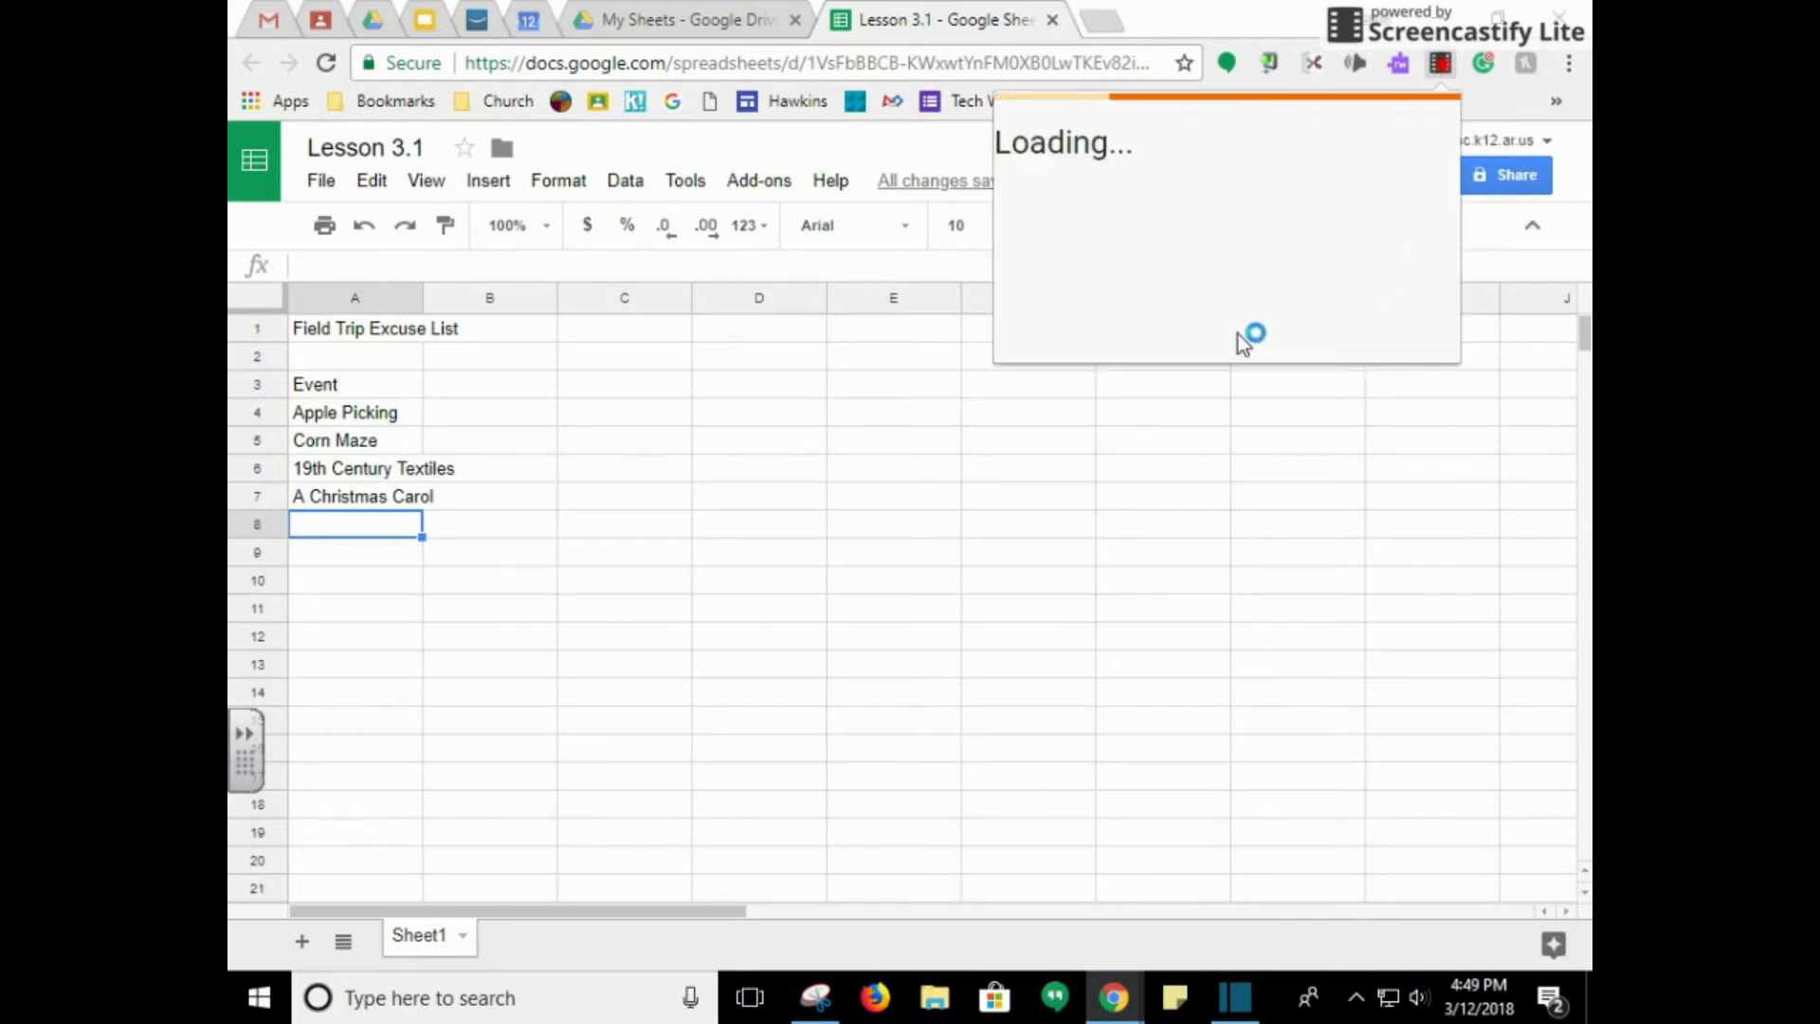
click(1261, 417)
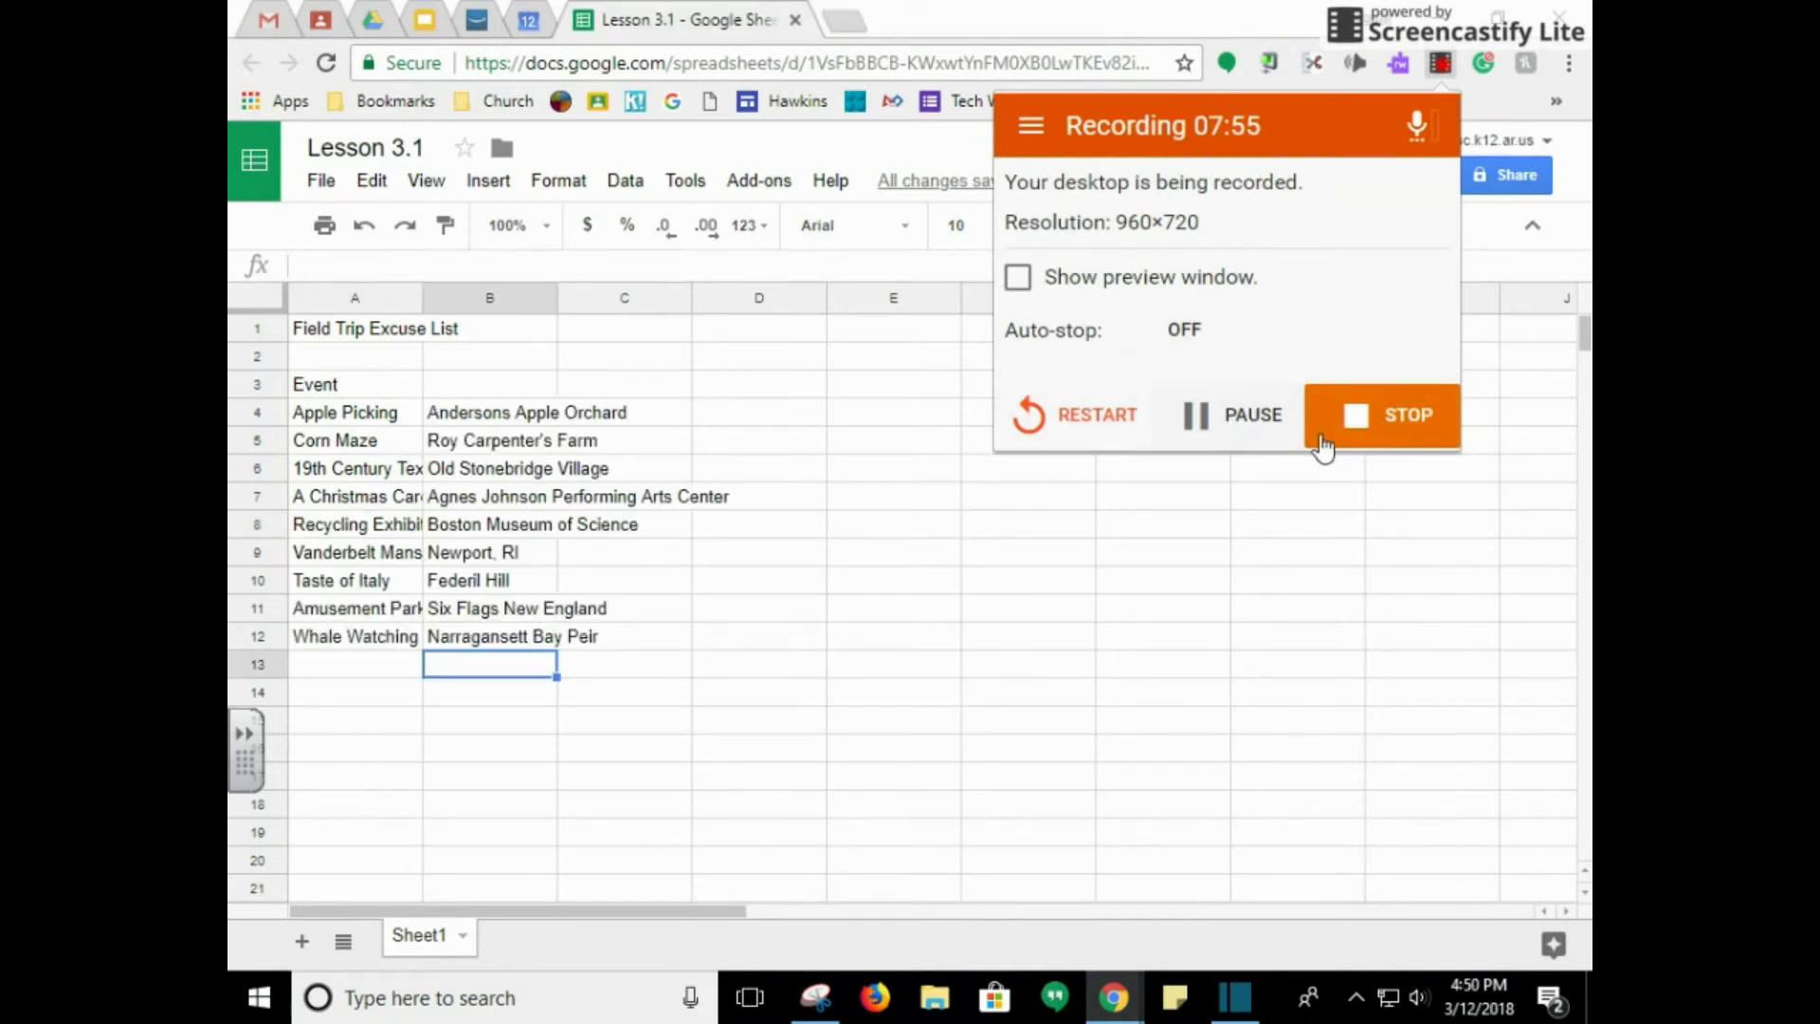
click(893, 551)
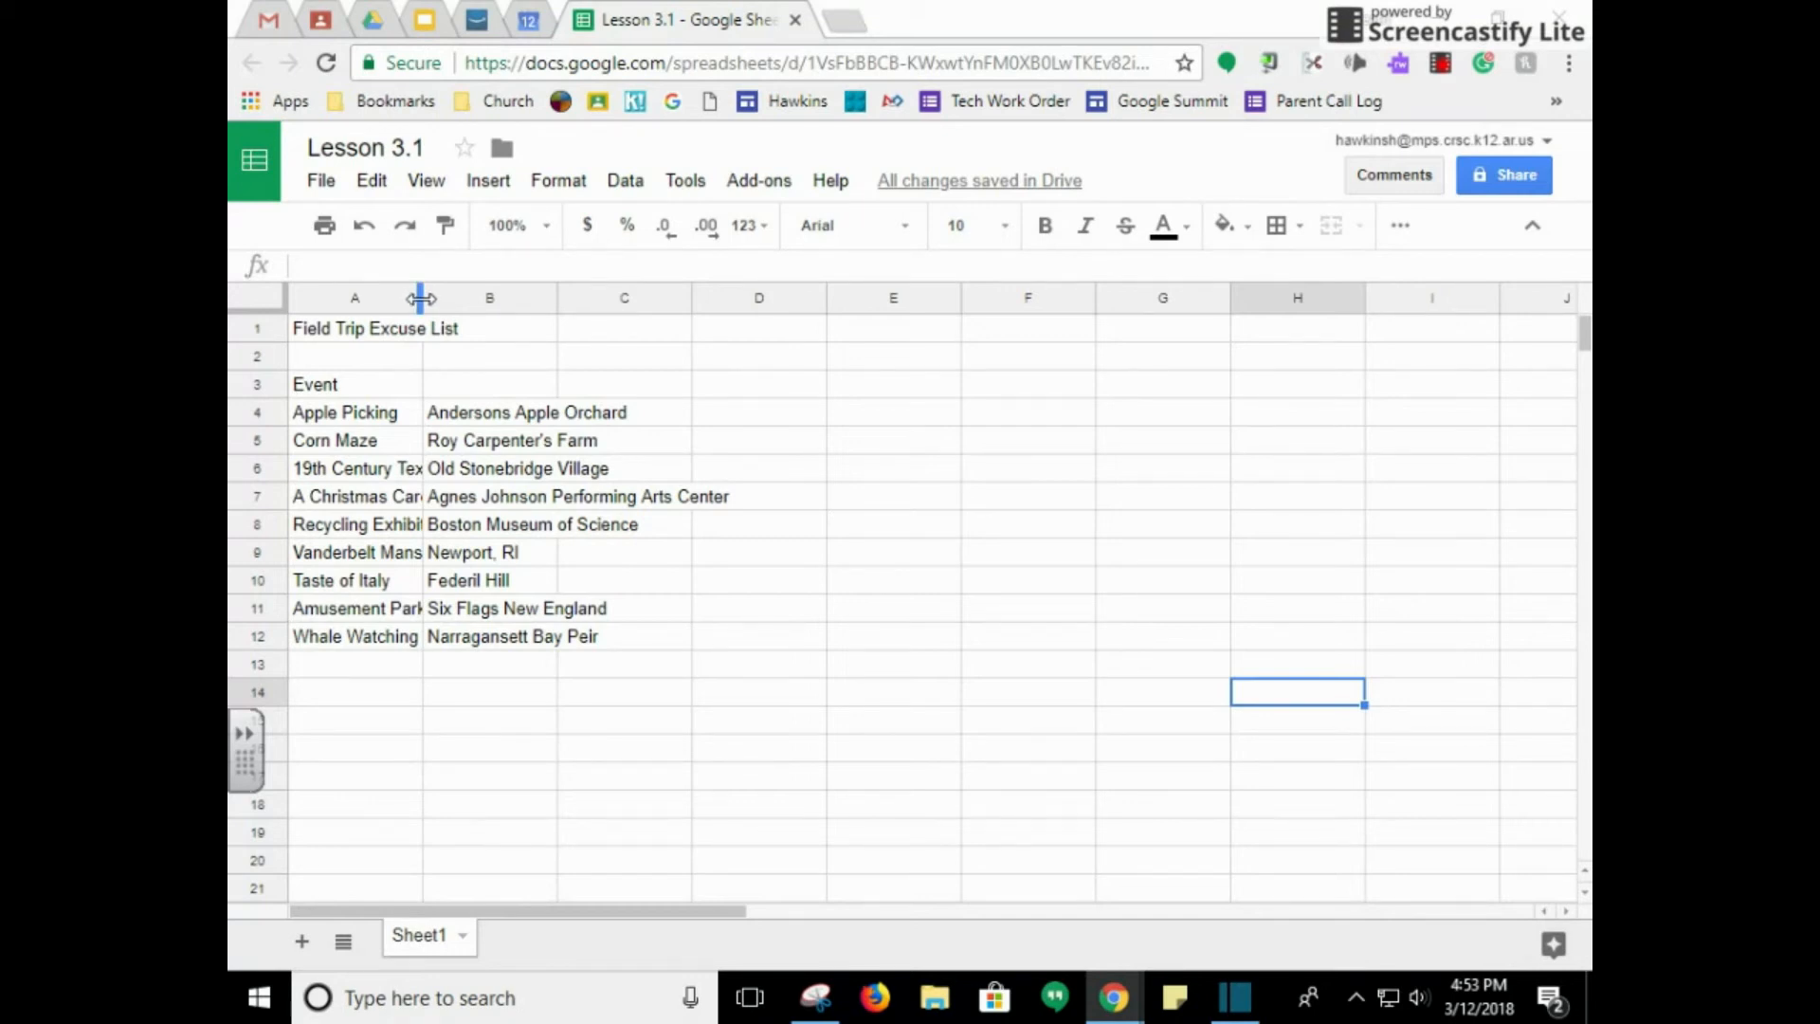
- Widen column A so the full event names fit, and auto-fit column B to its longest location name
drag(420, 299, 420, 299)
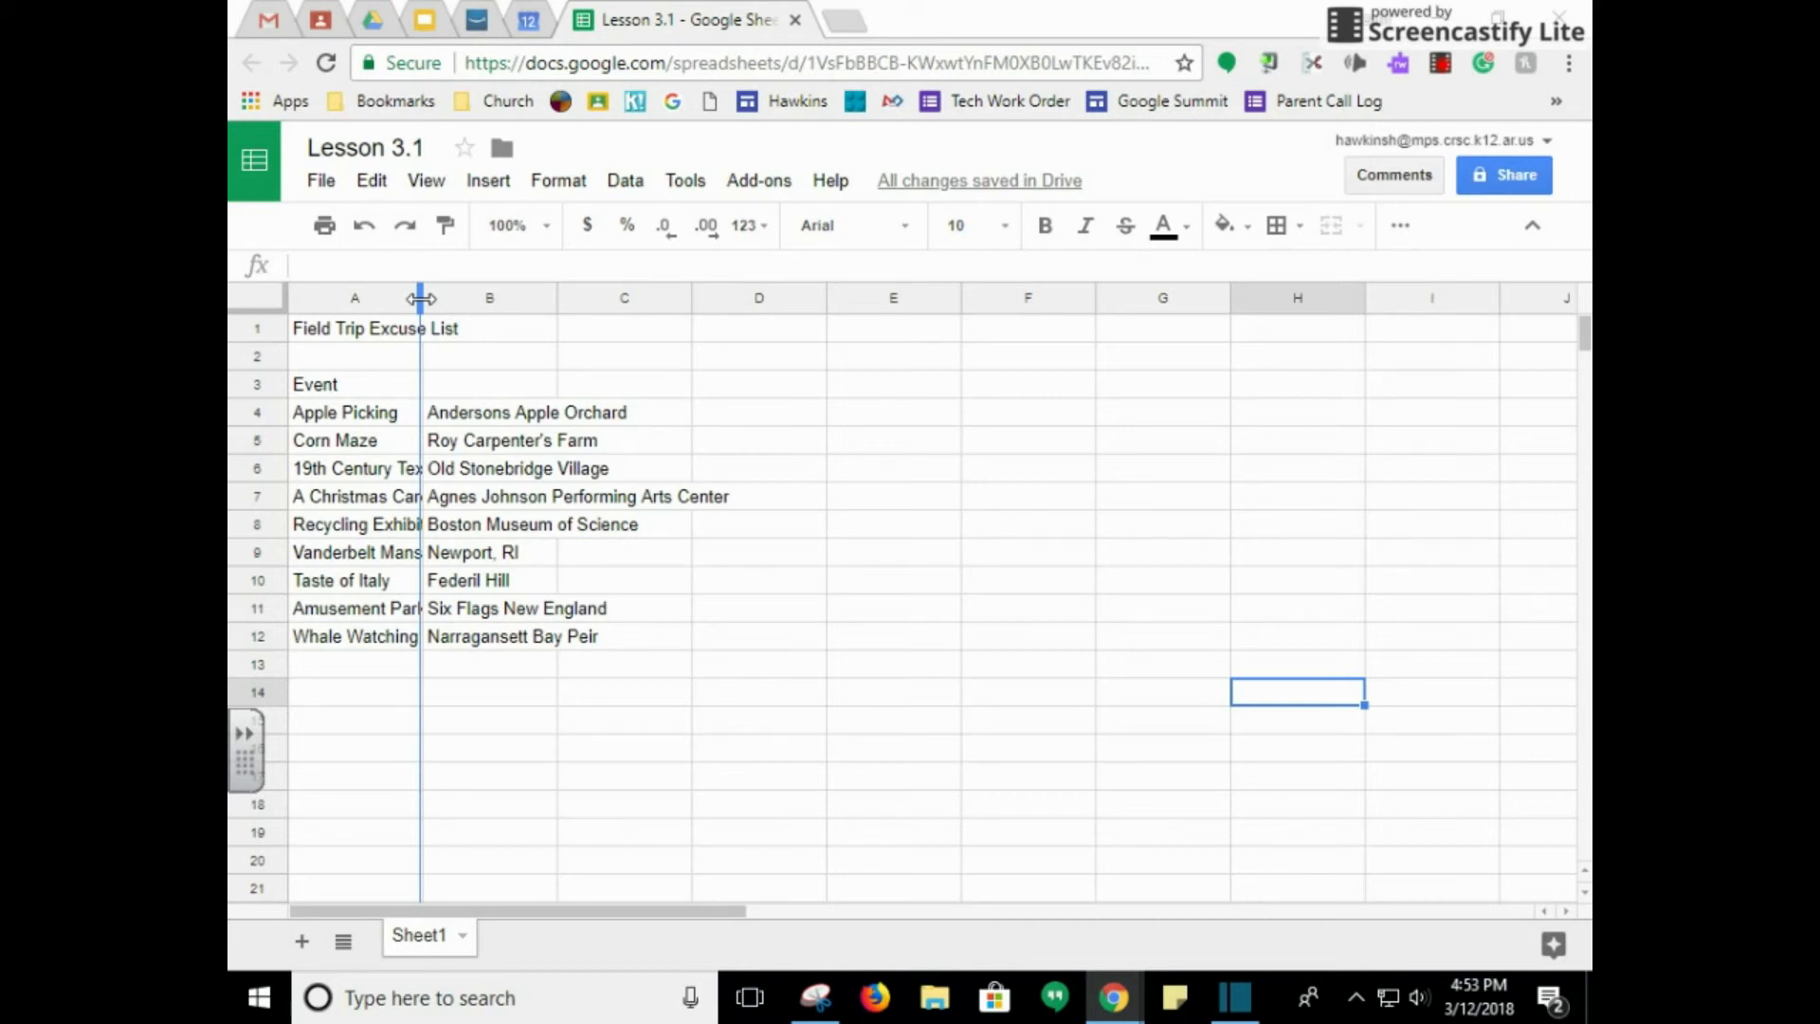
drag(420, 299, 521, 311)
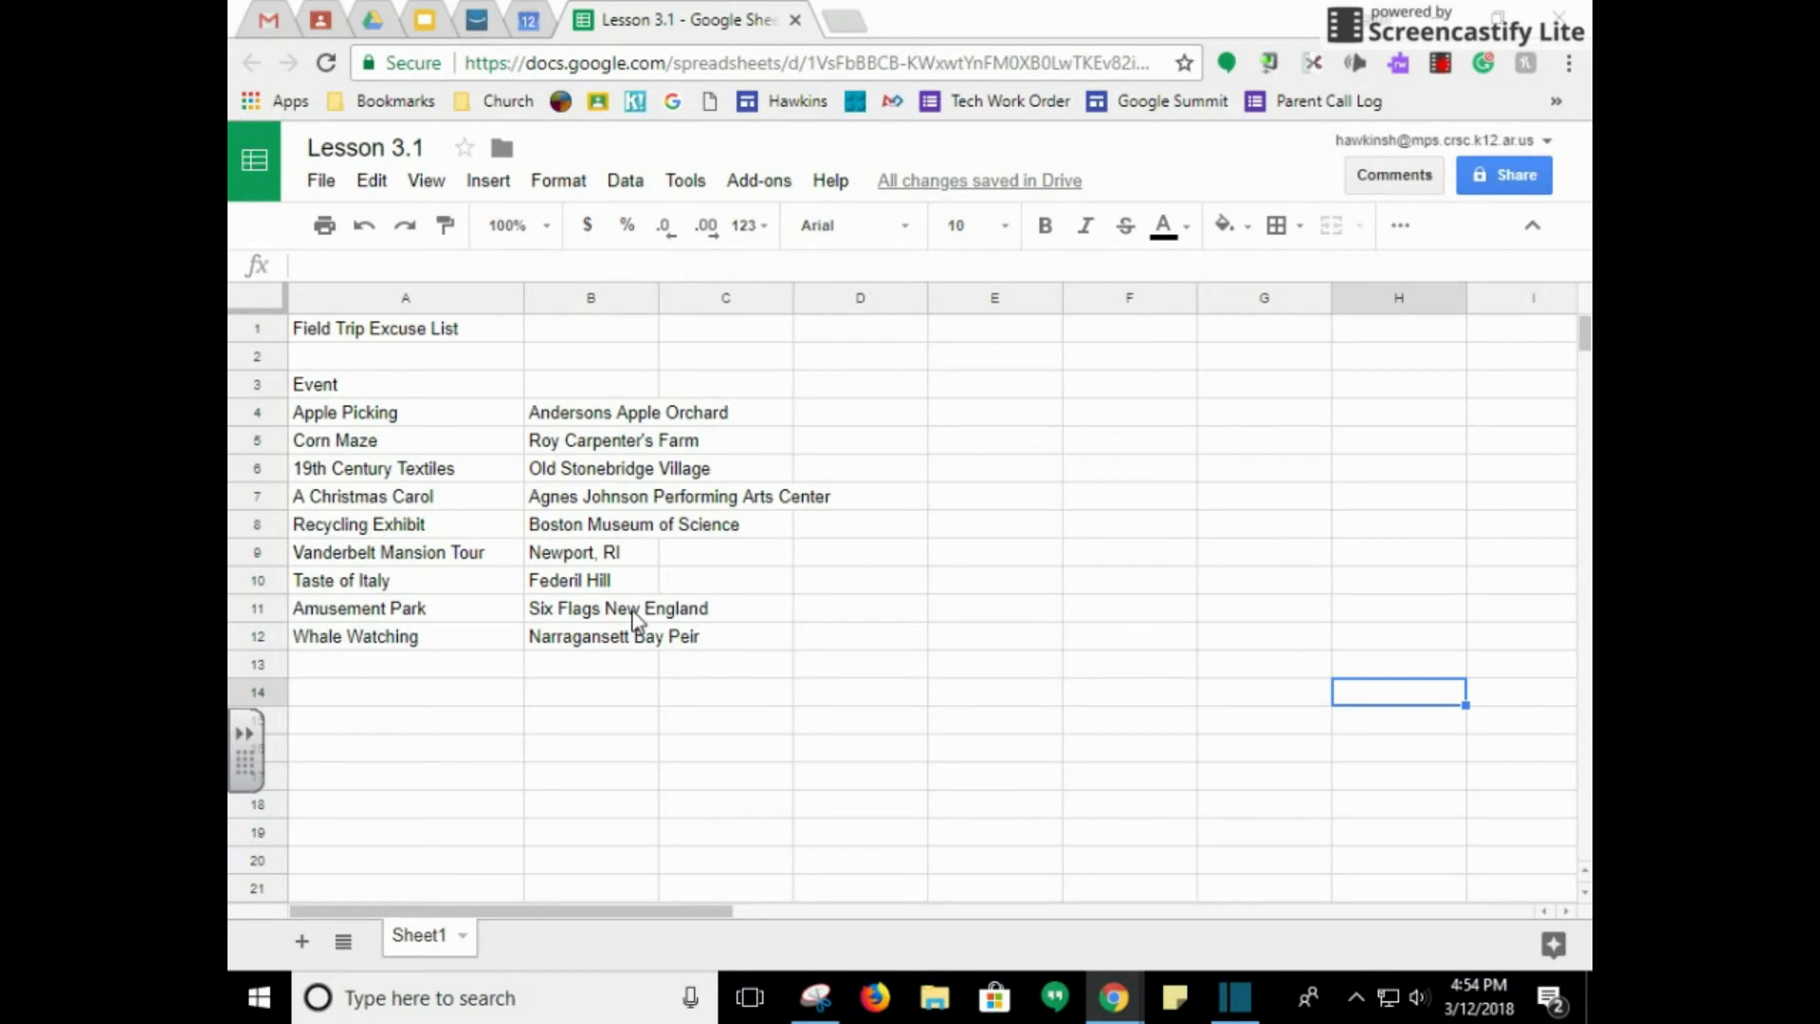
double_click(657, 300)
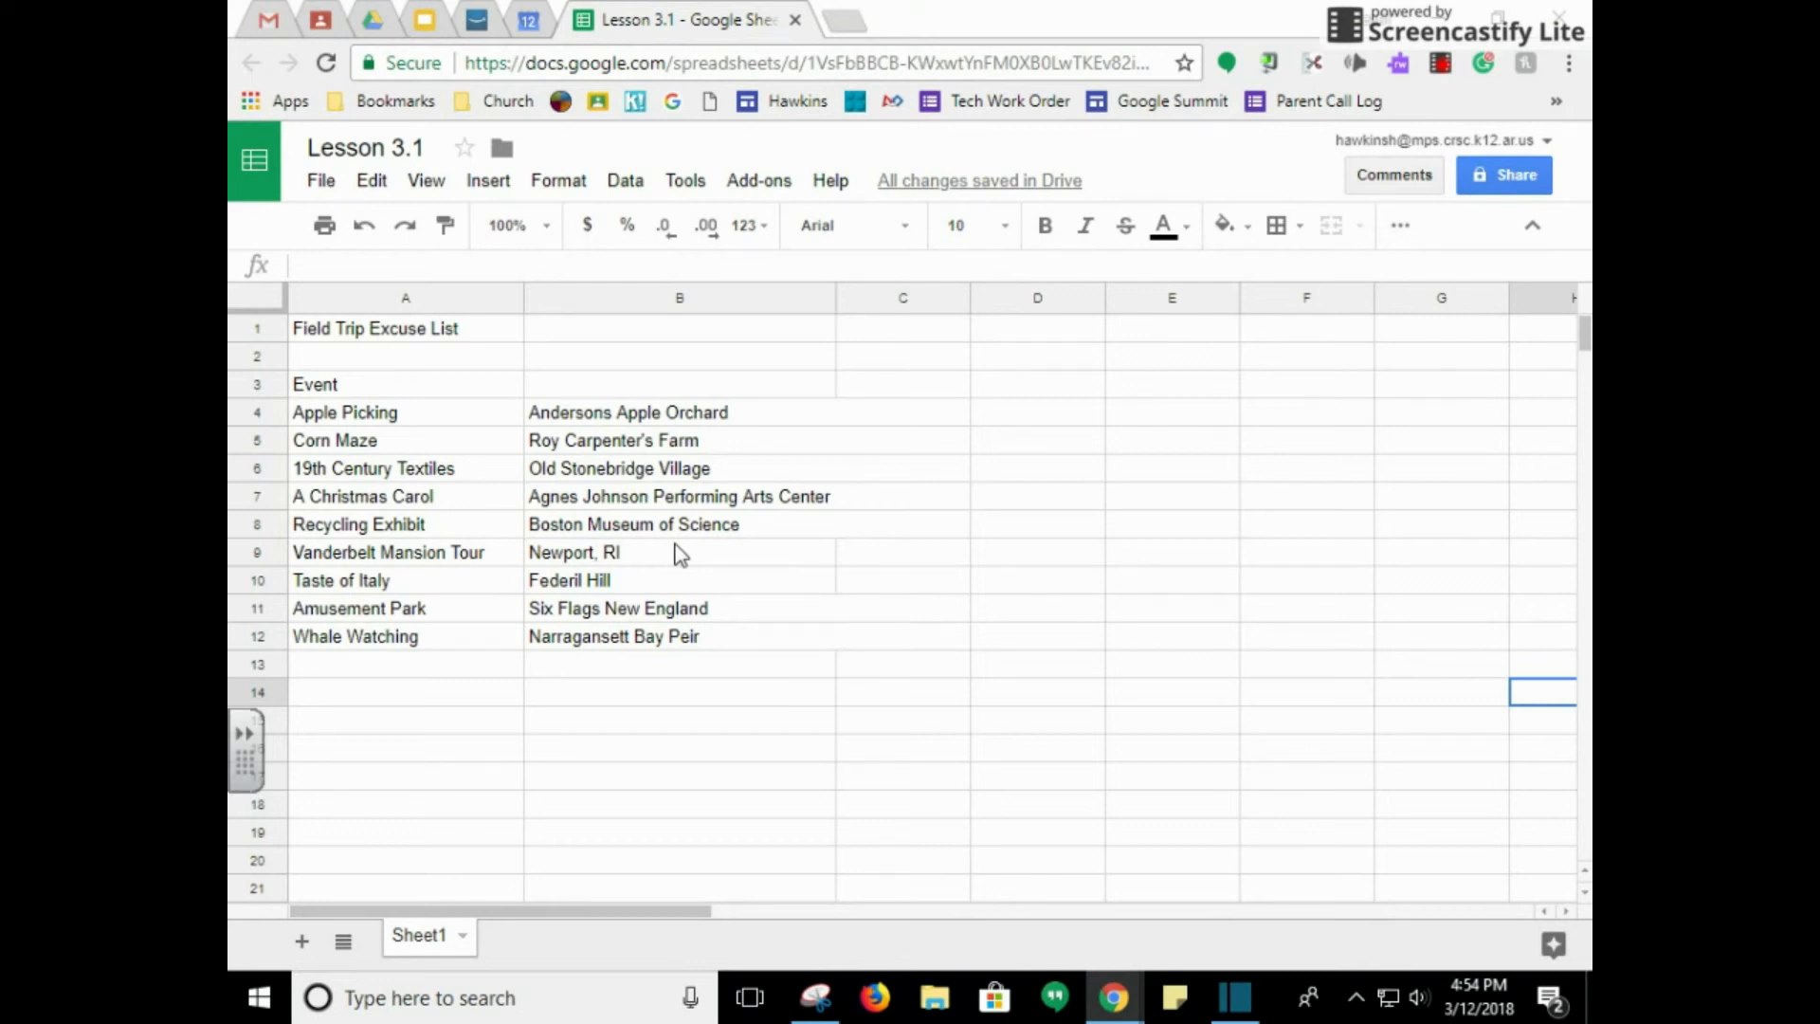
- Insert a new empty column to the left of the event column
click(425, 413)
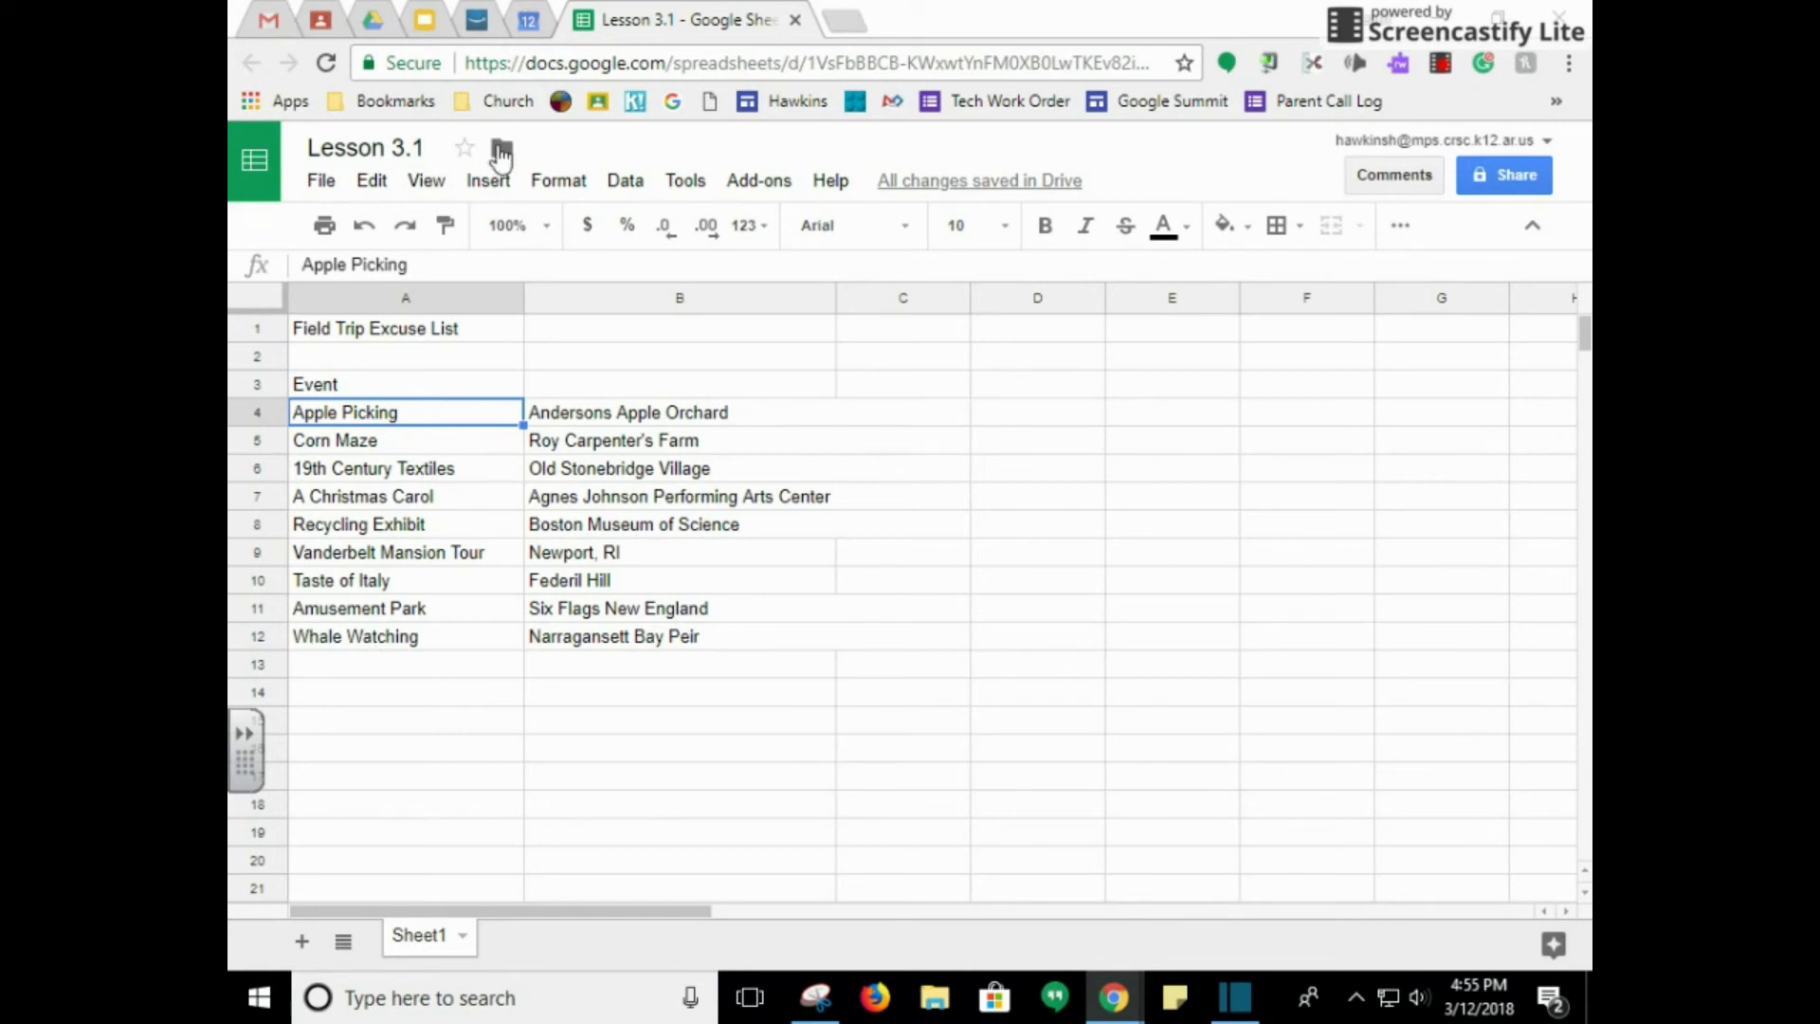
click(489, 180)
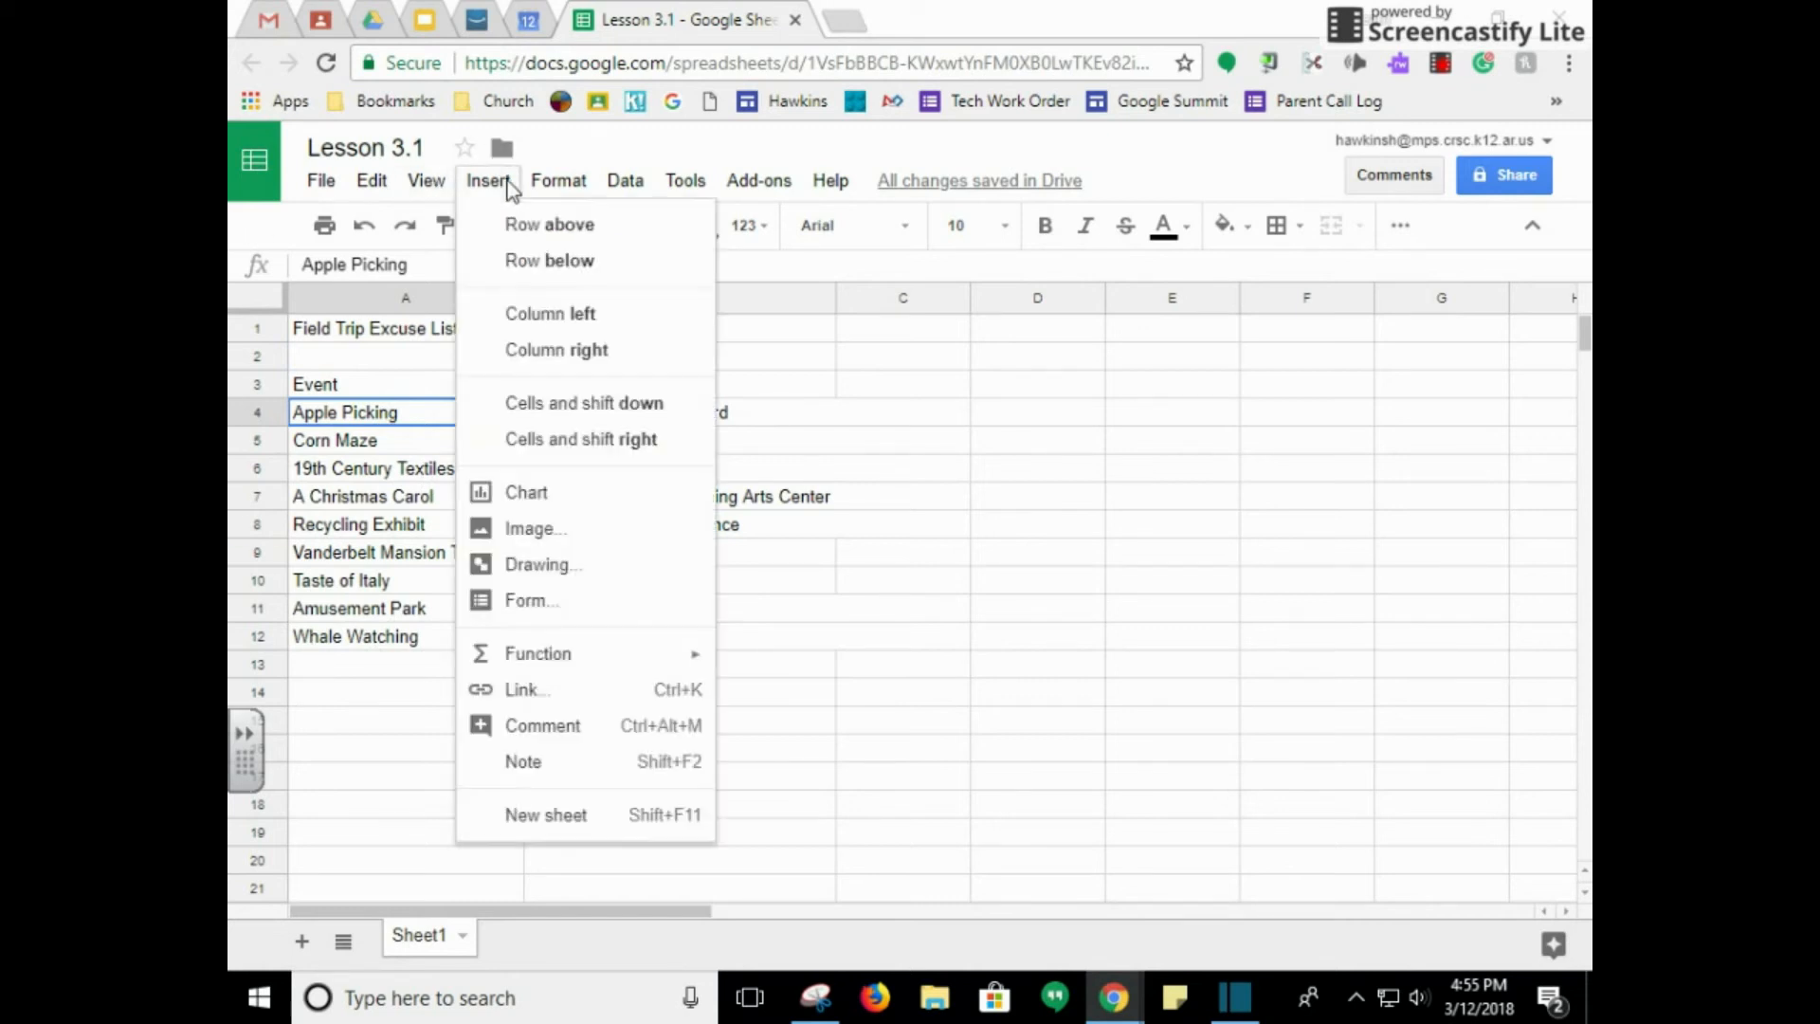
click(577, 322)
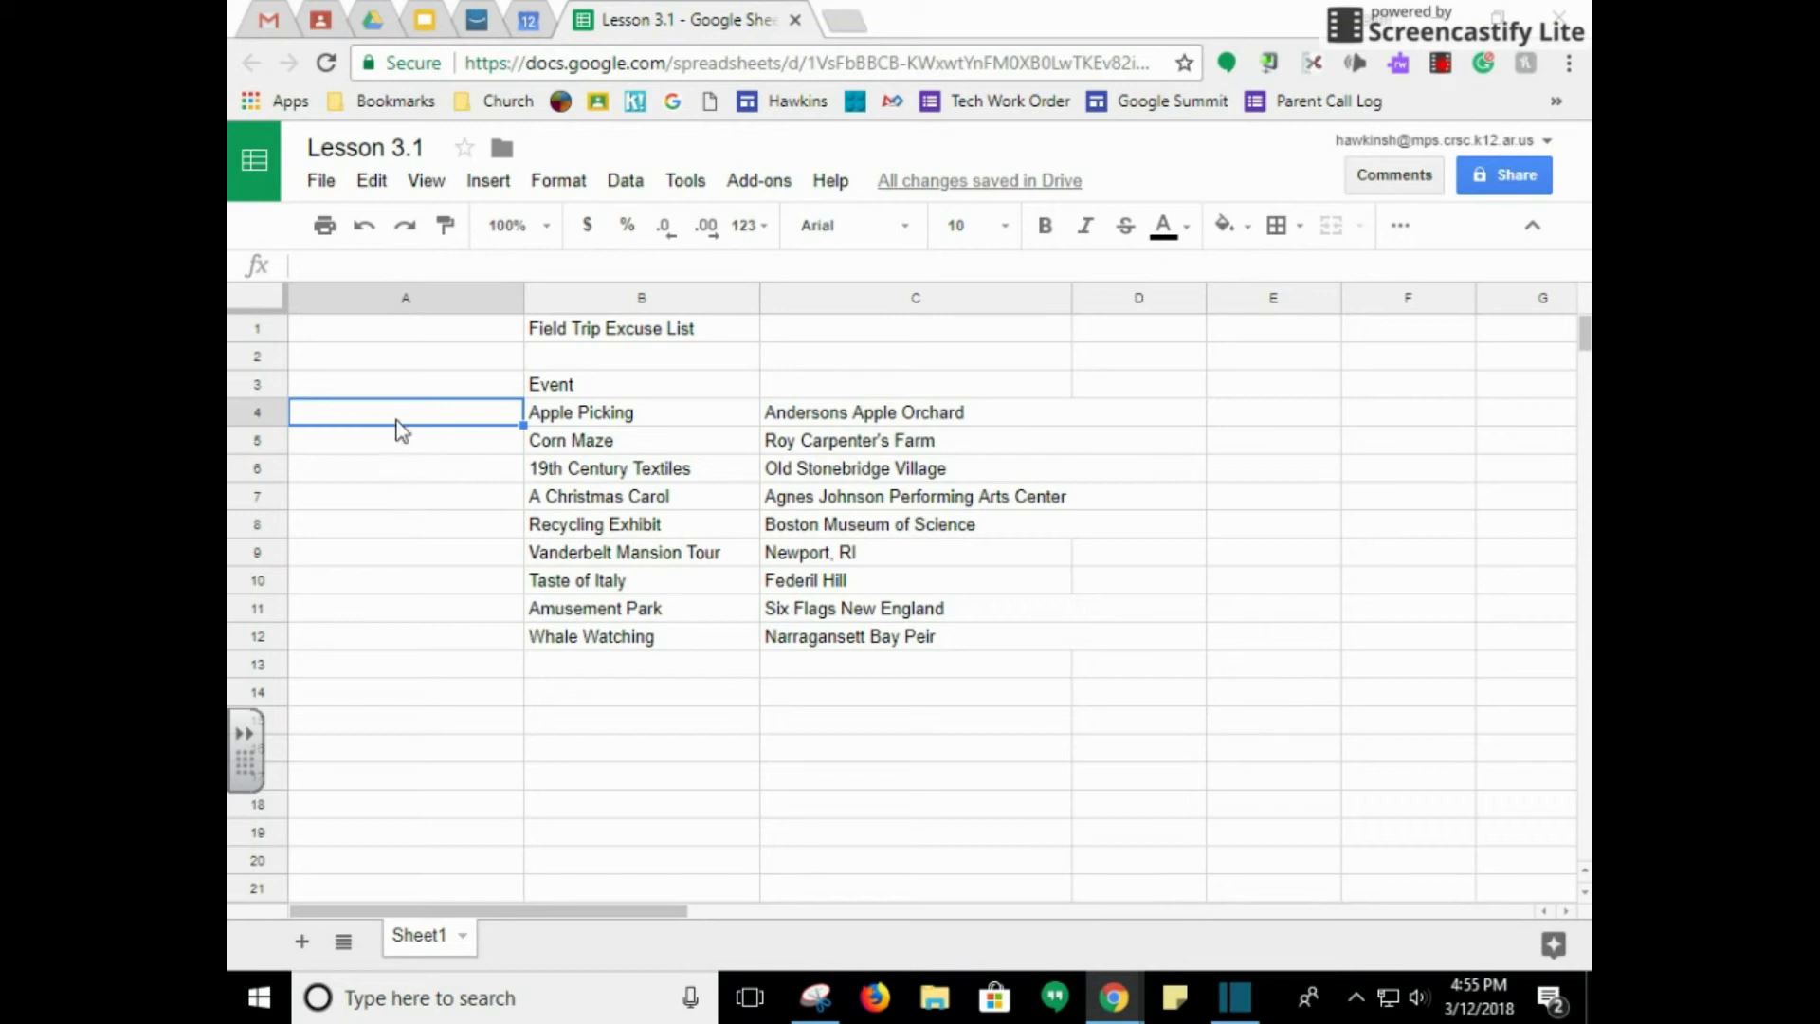
- Enter the heading Month in A3, with September in A4 and October in A5
click(385, 392)
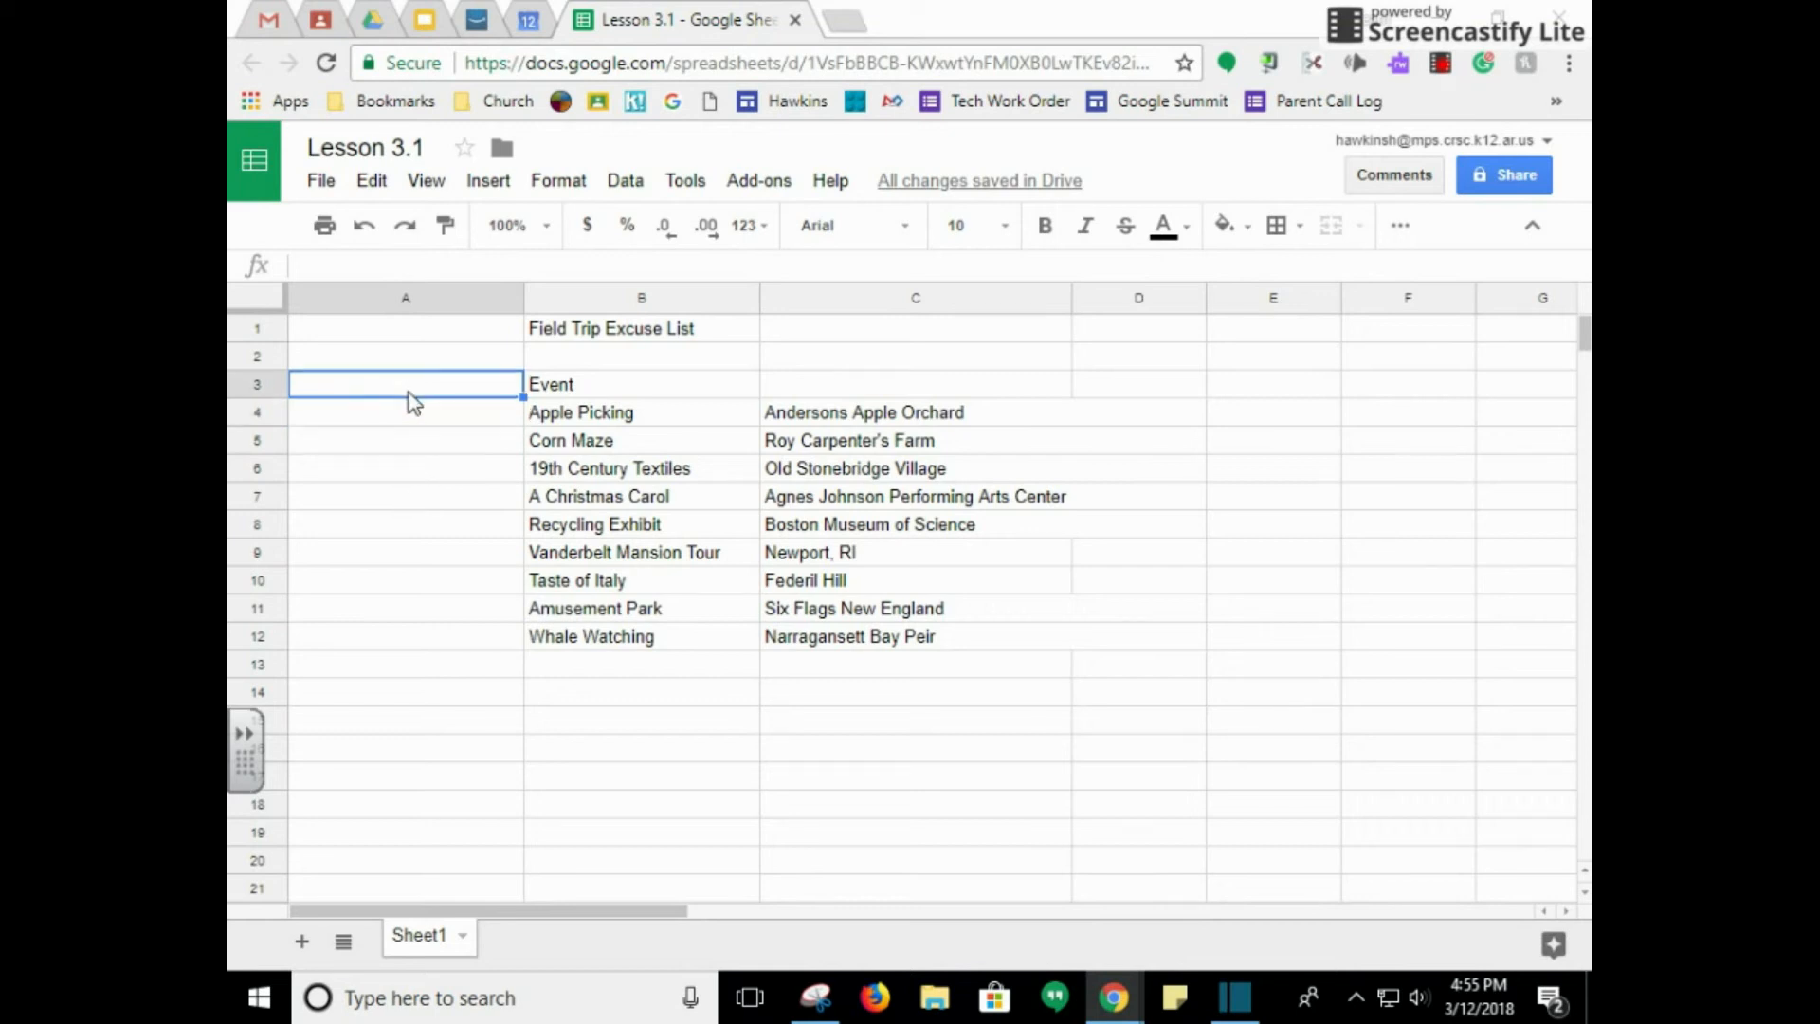
text(Month)
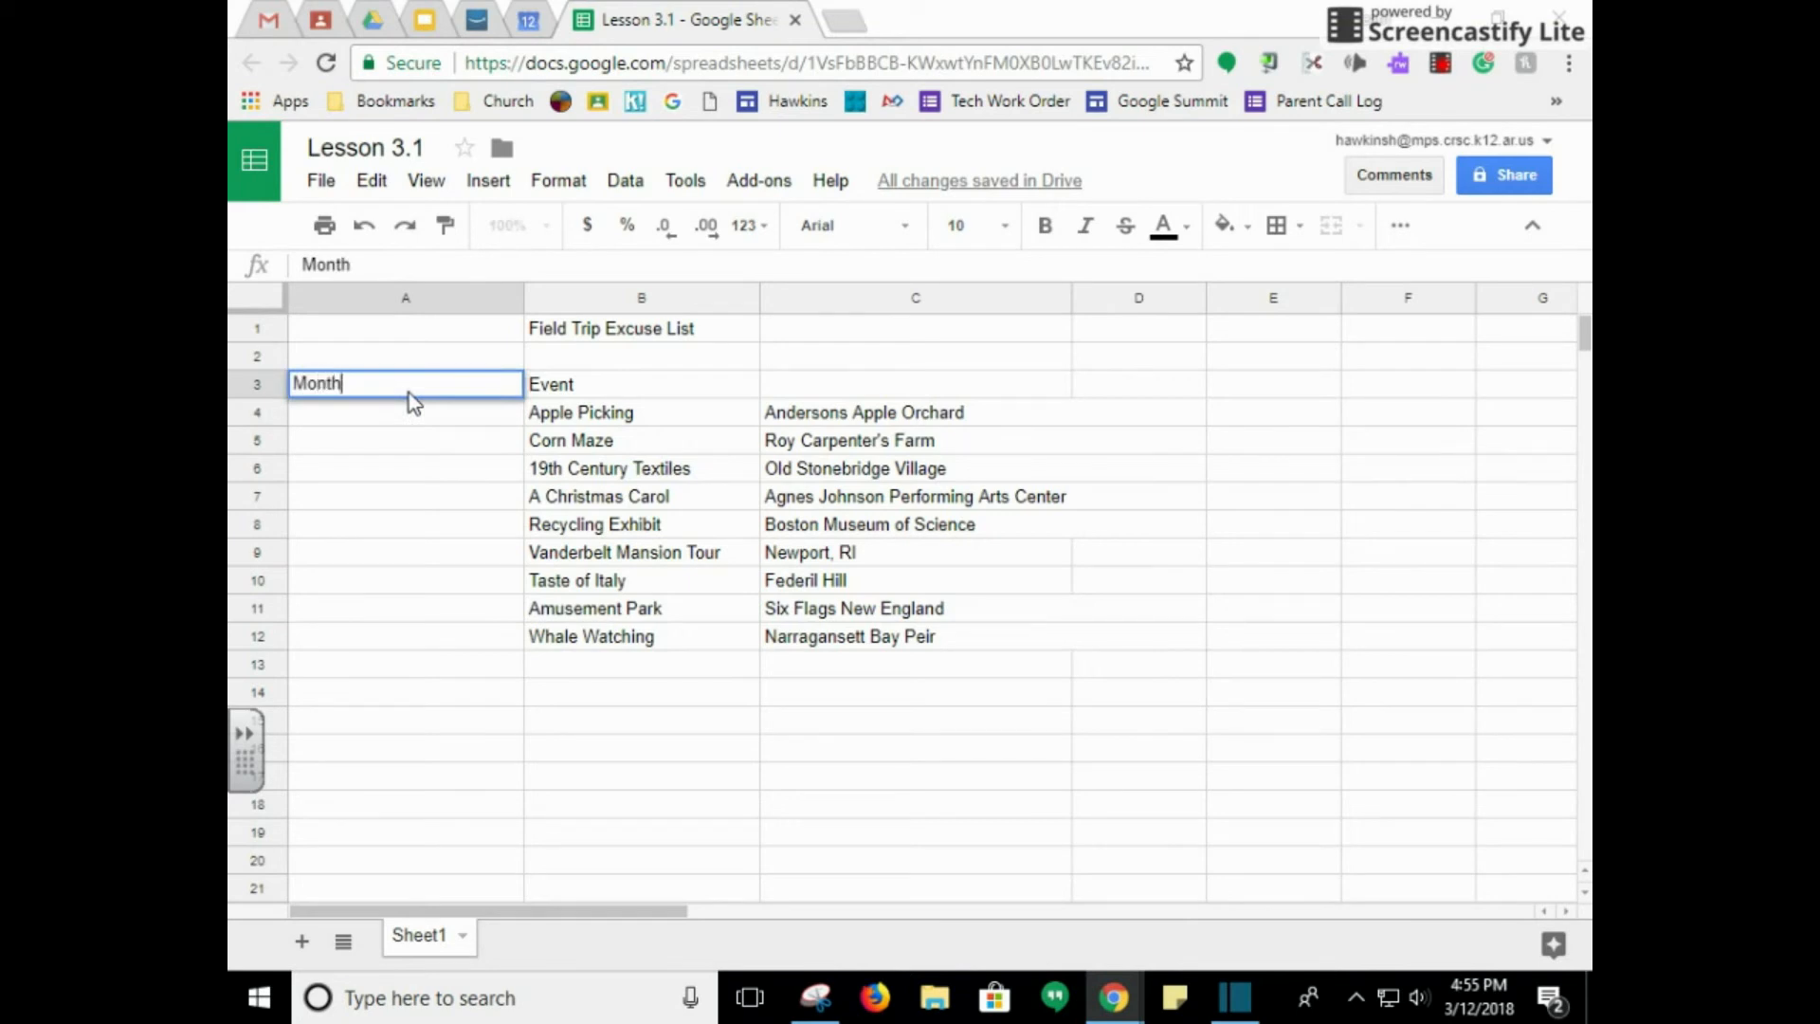
click(399, 421)
text(September)
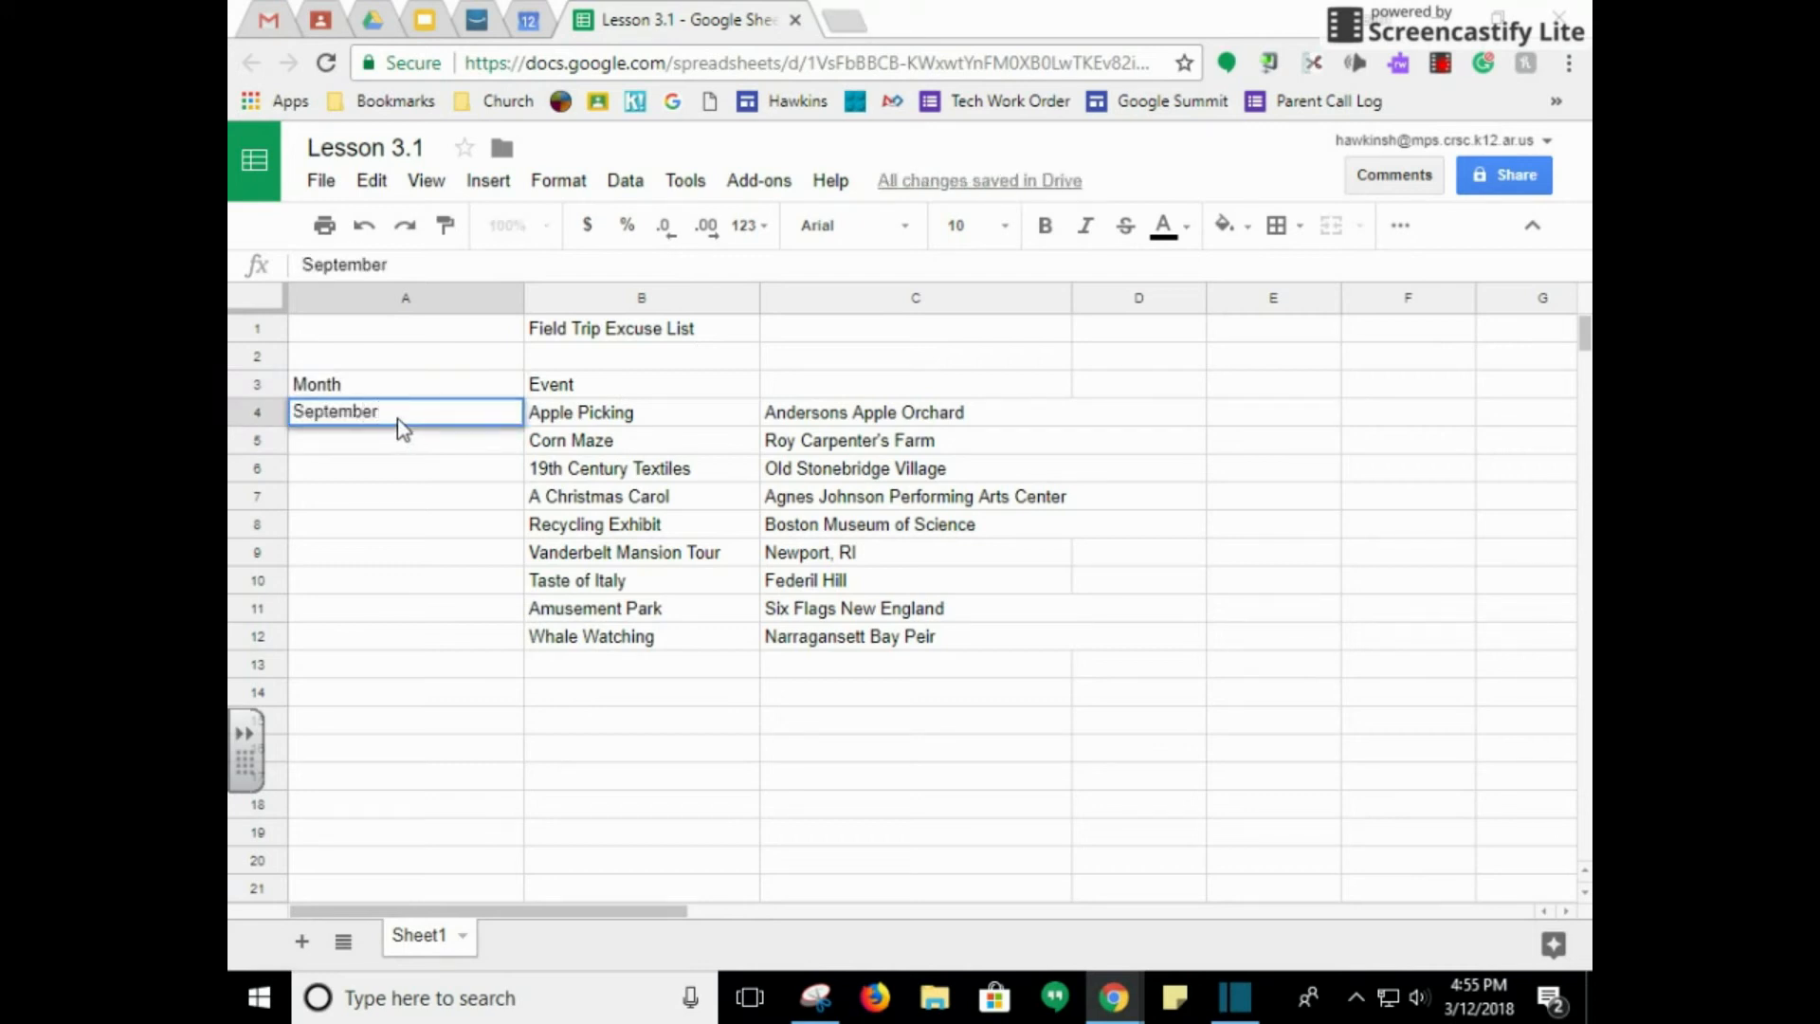
click(334, 439)
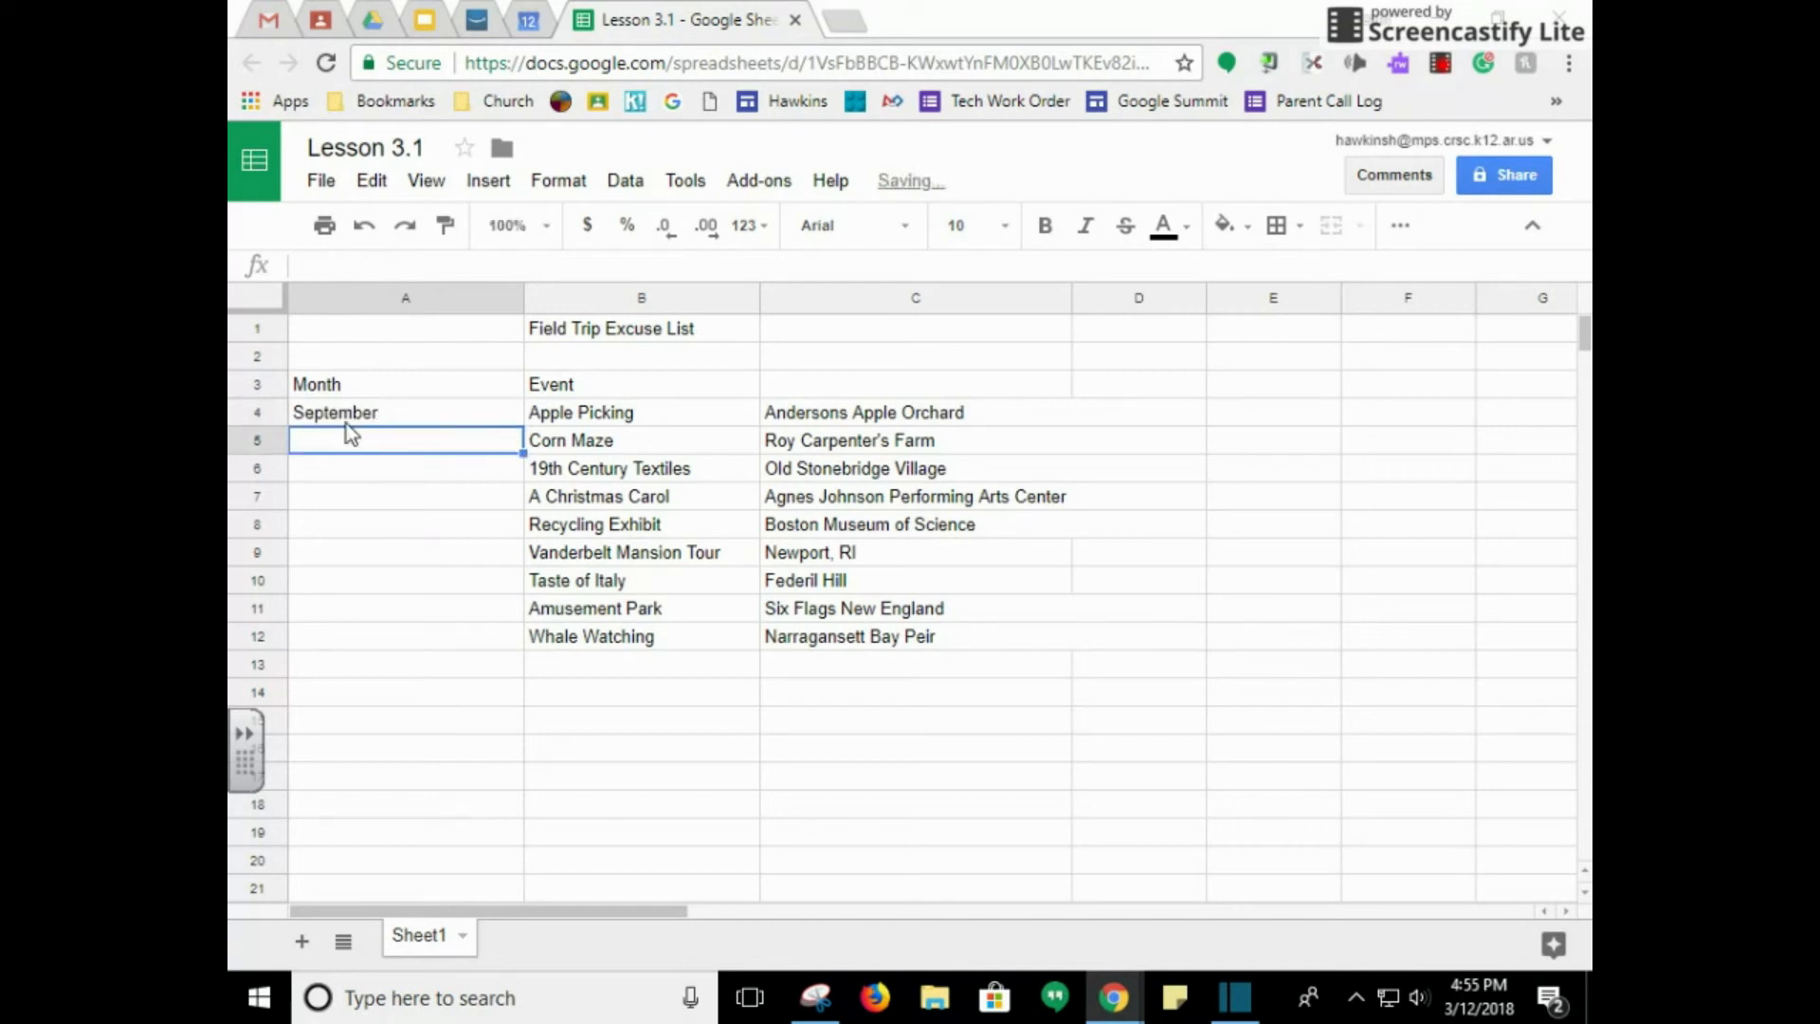
text(October)
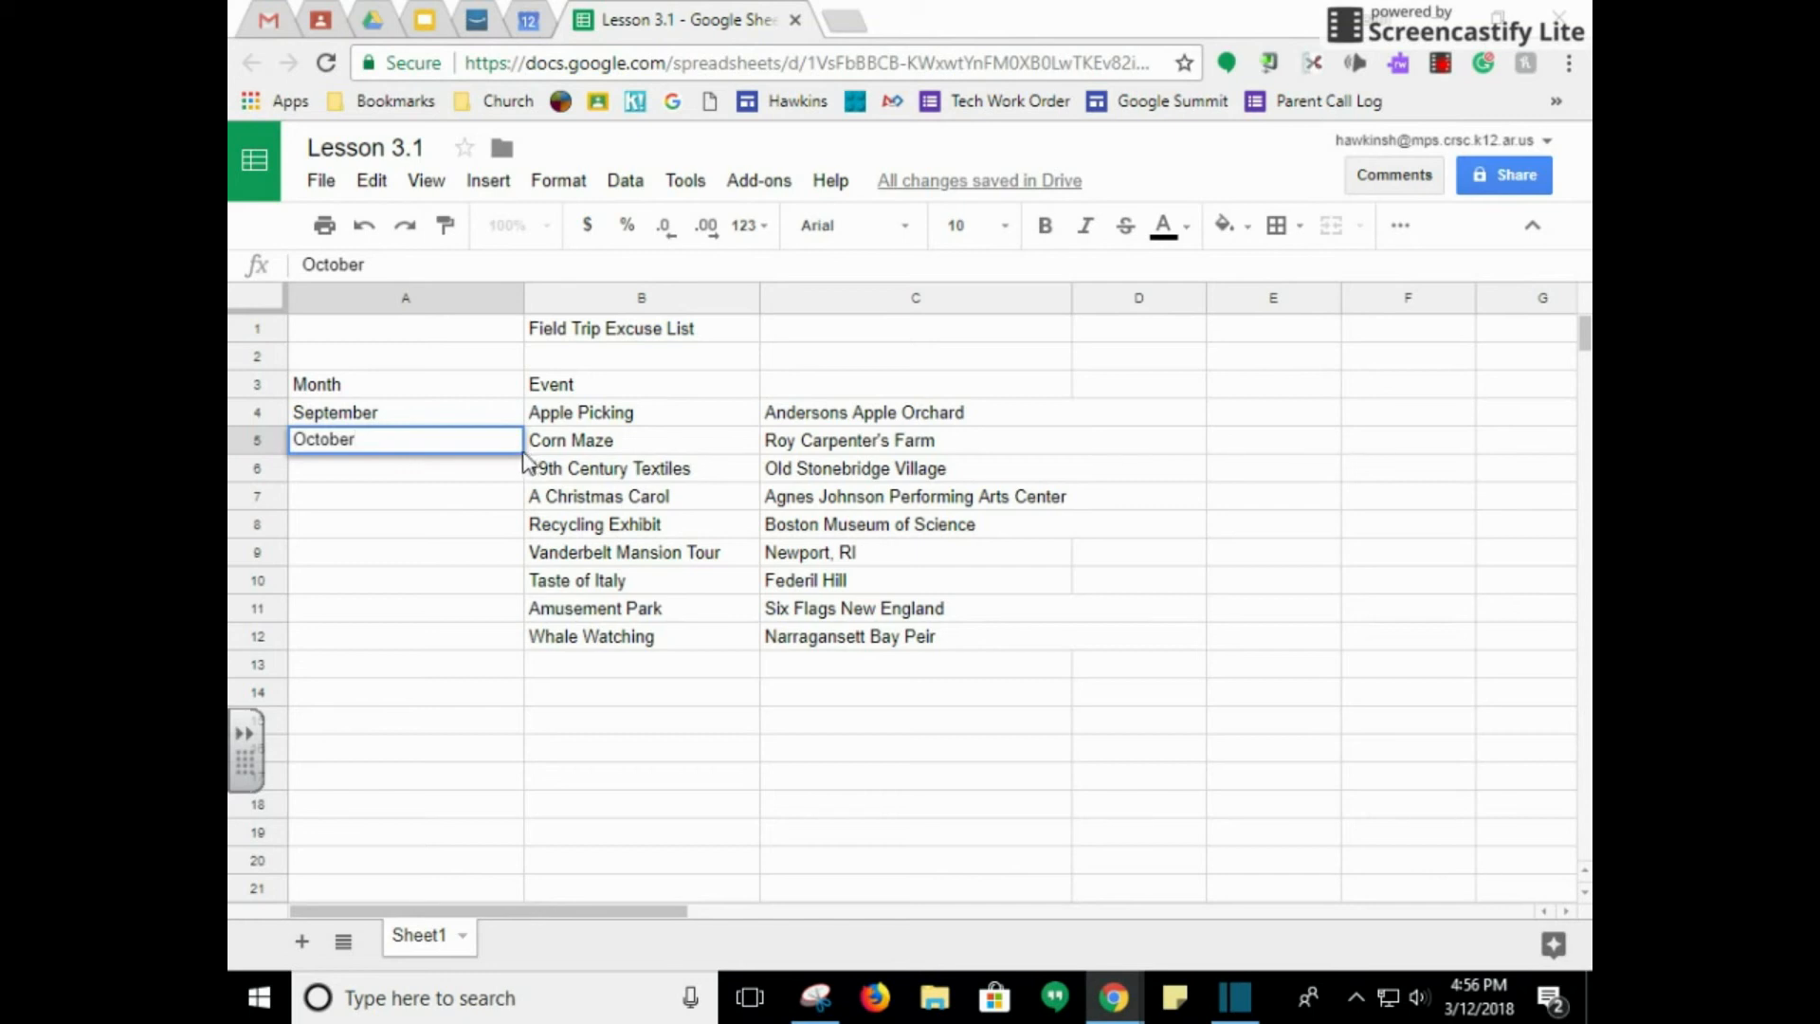
click(476, 470)
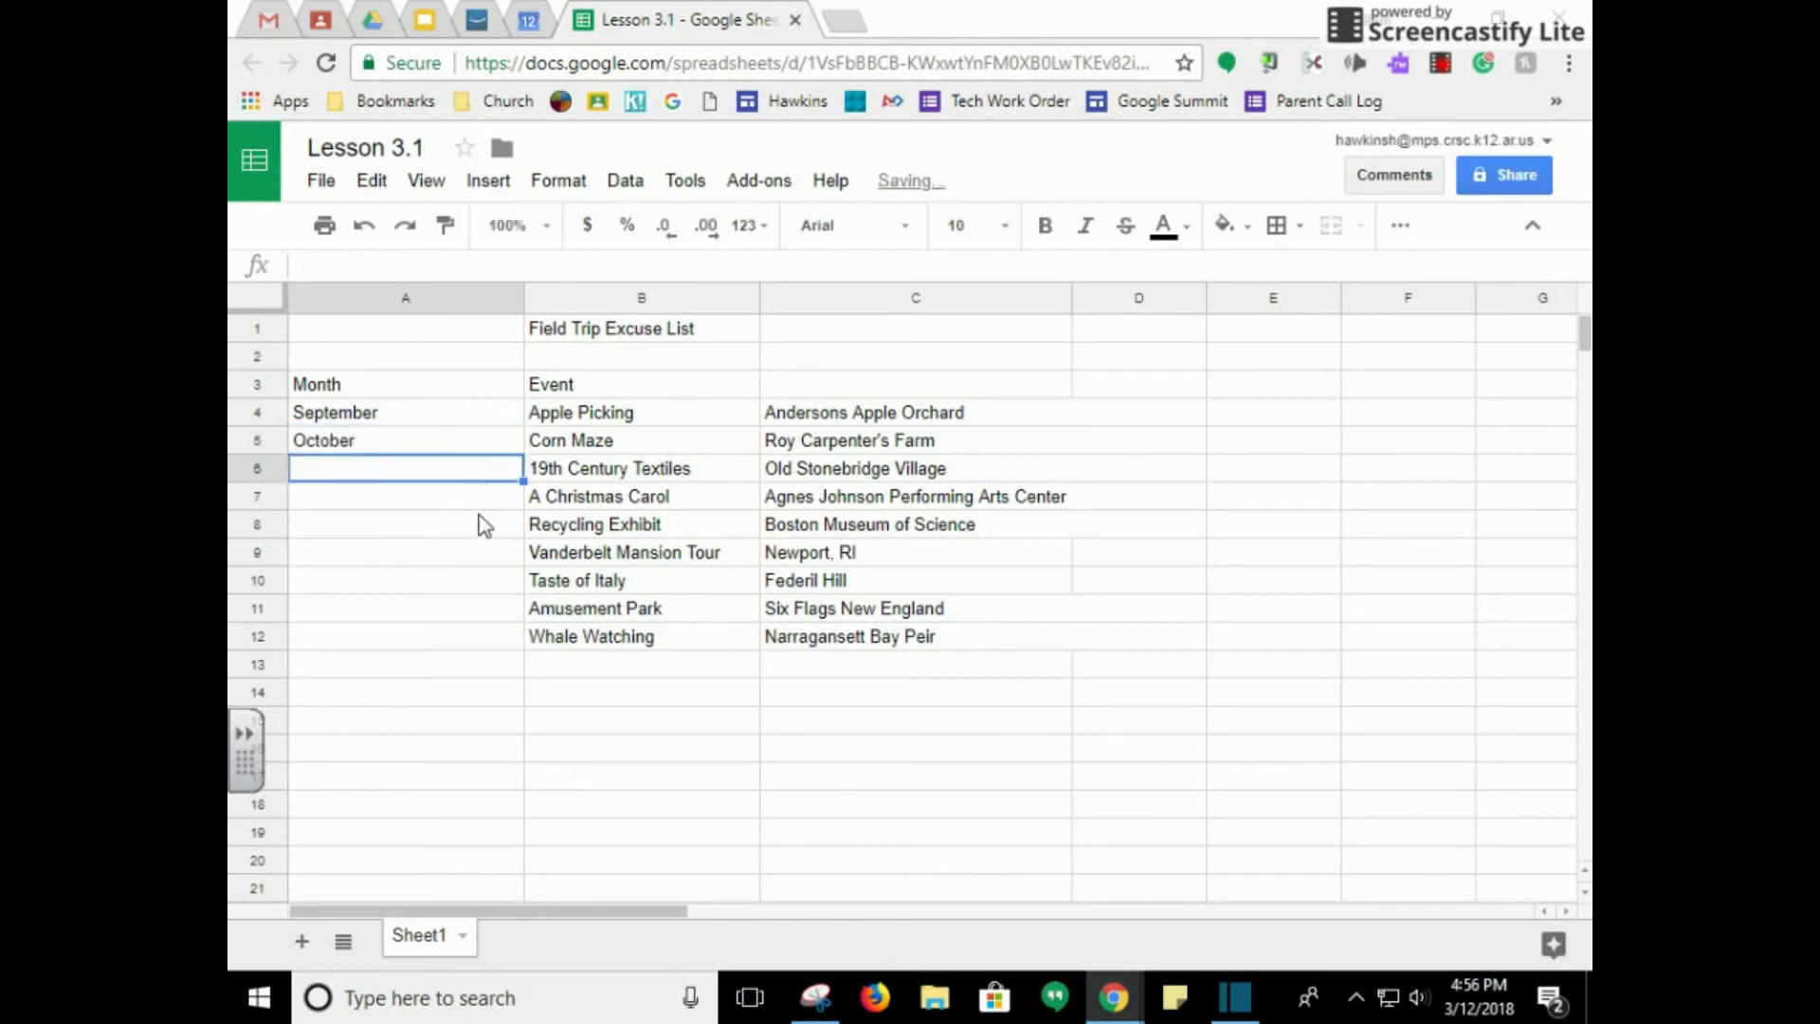
- Auto-fill the month series from October in A5 down through A12, ending with May
click(508, 446)
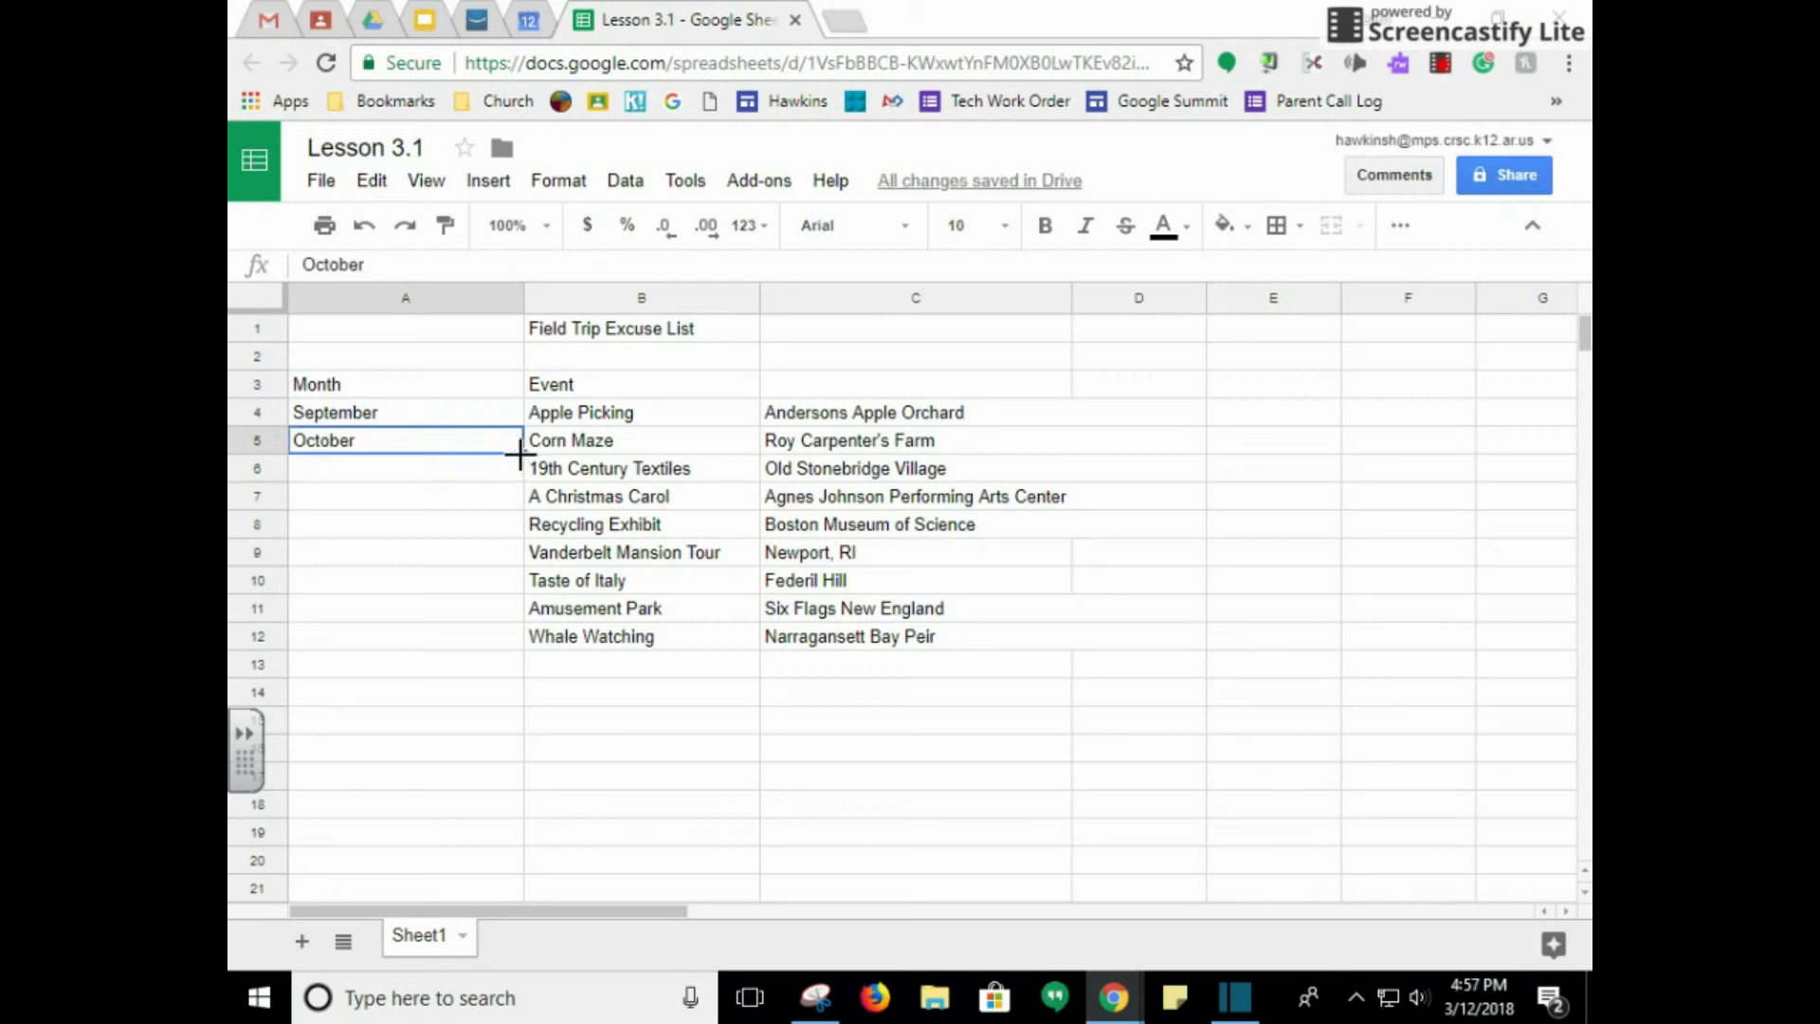
click(426, 474)
click(429, 448)
drag(520, 454, 514, 641)
drag(513, 640, 514, 641)
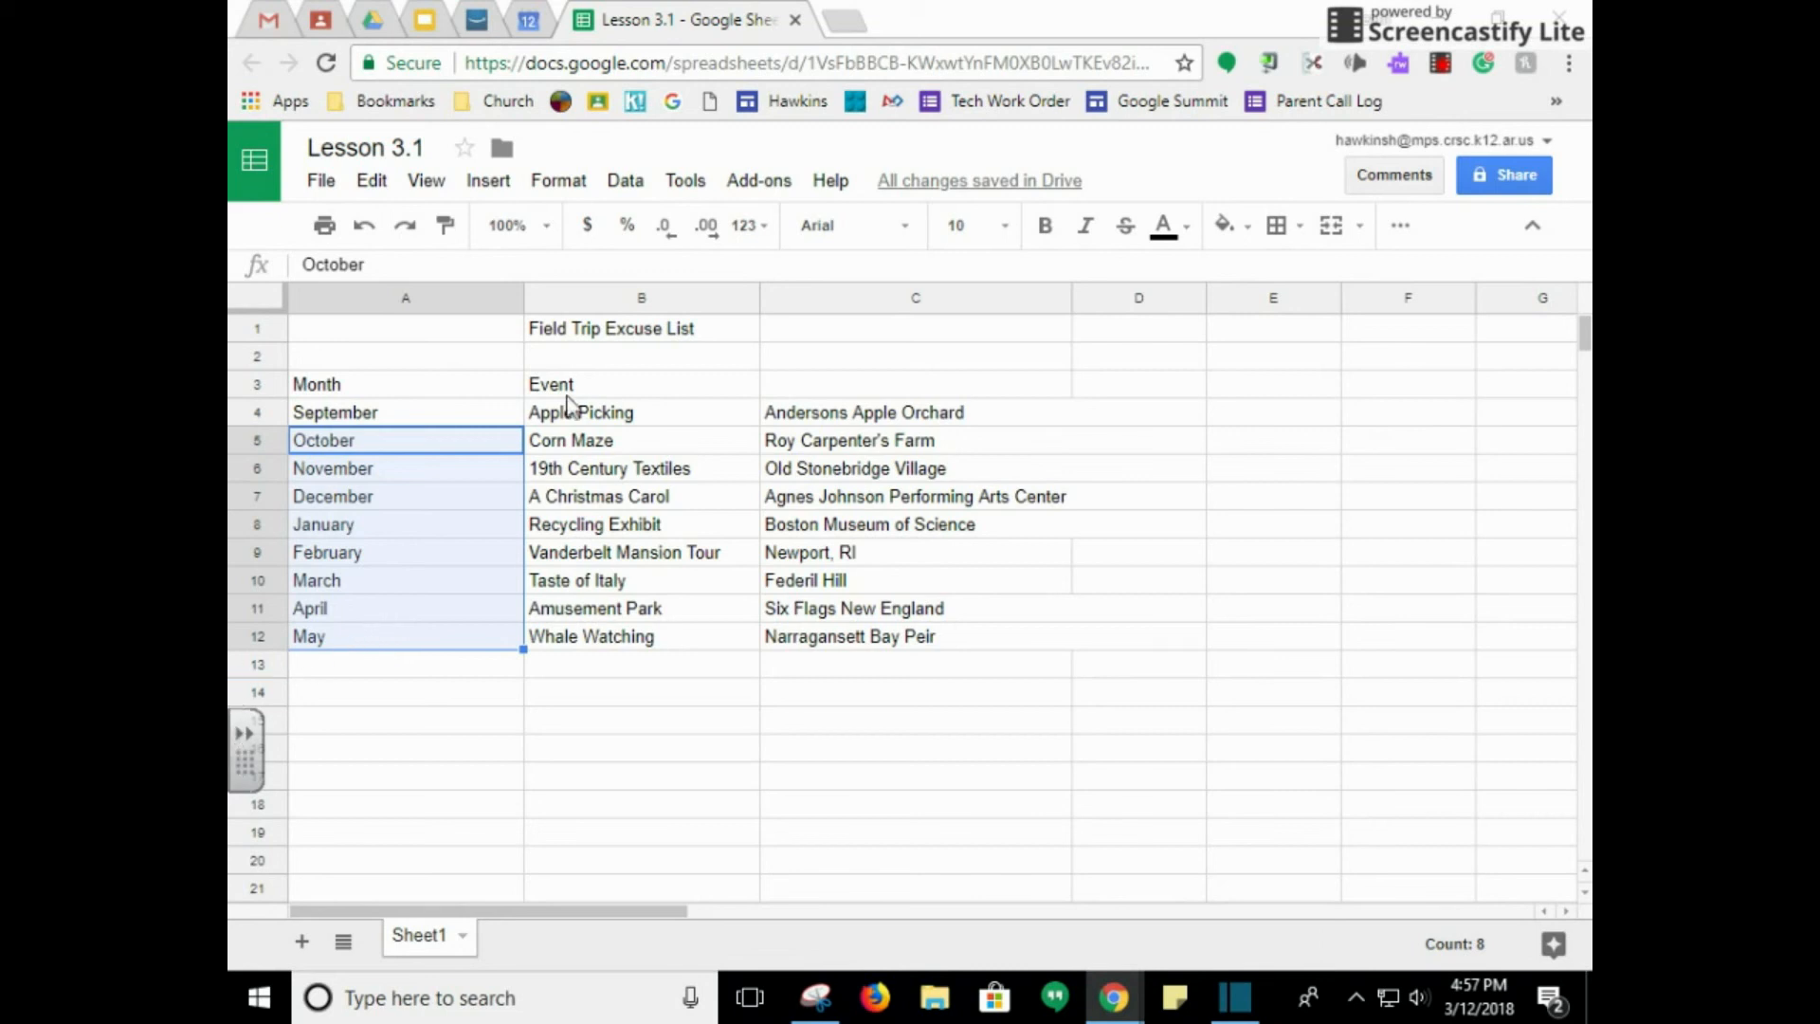
- Make the title Field Trip Excuse List in B1 bold and set its font size to 14
click(608, 335)
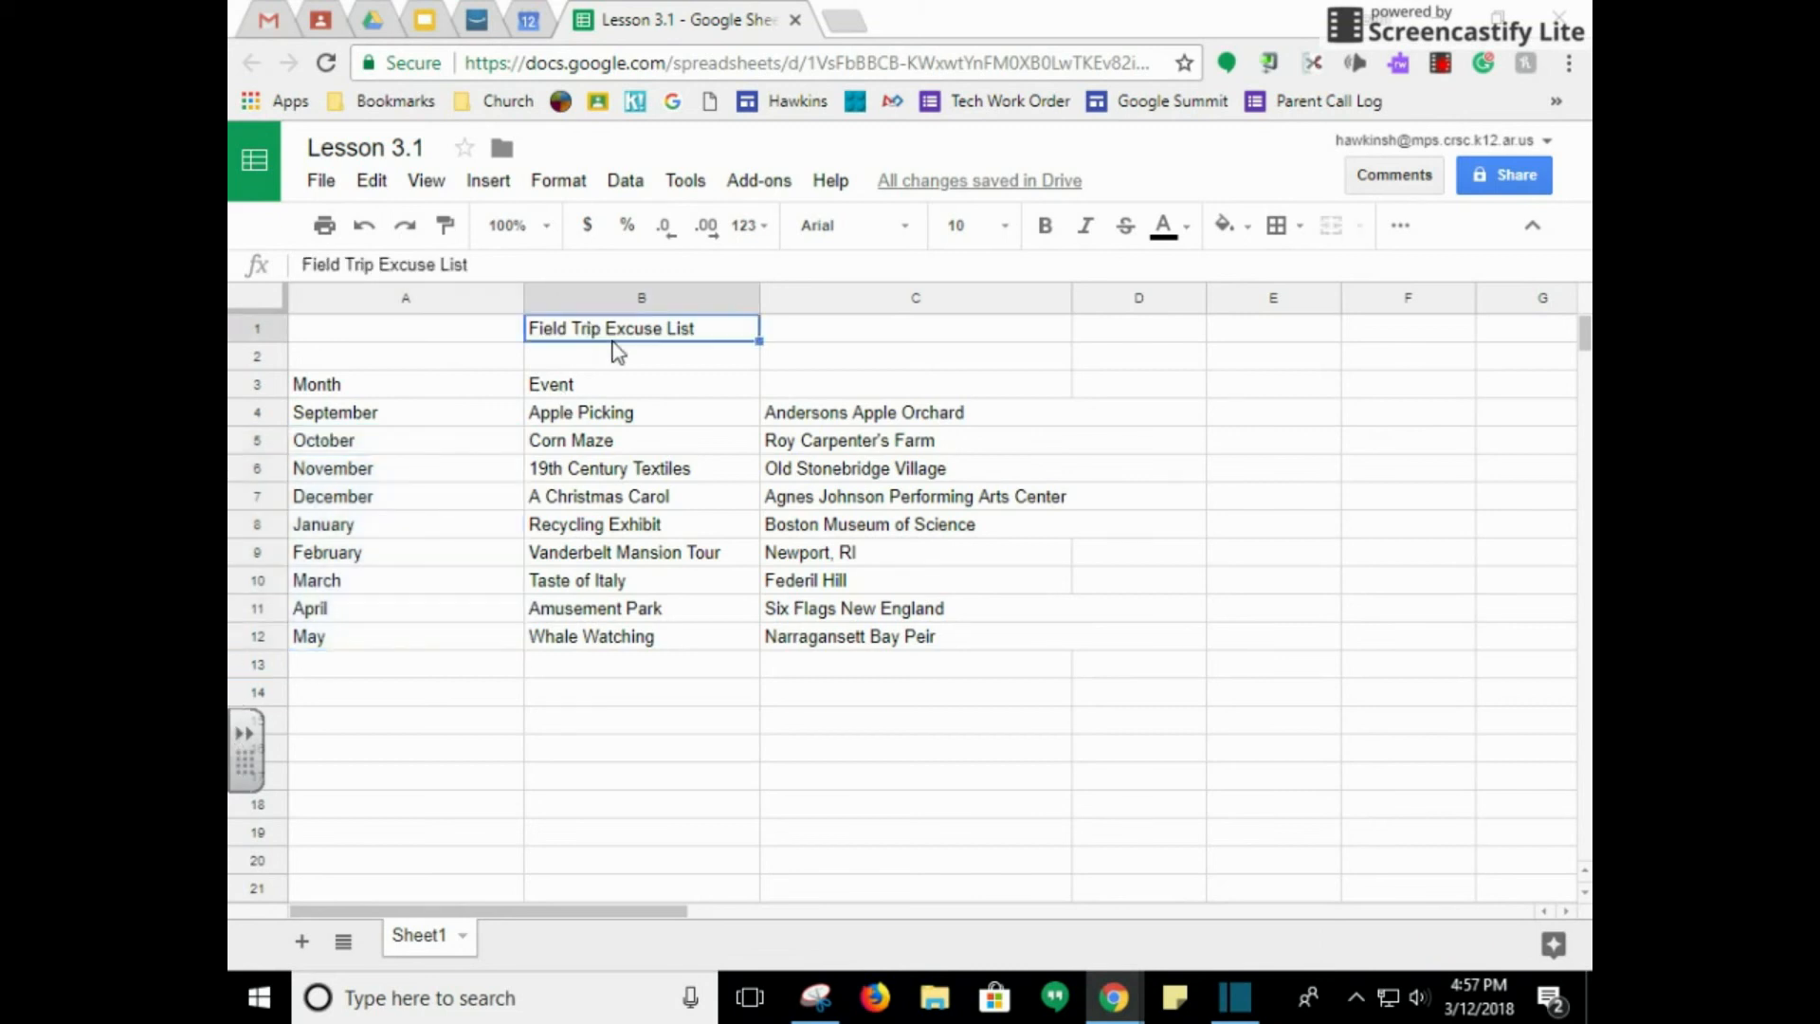
click(1046, 237)
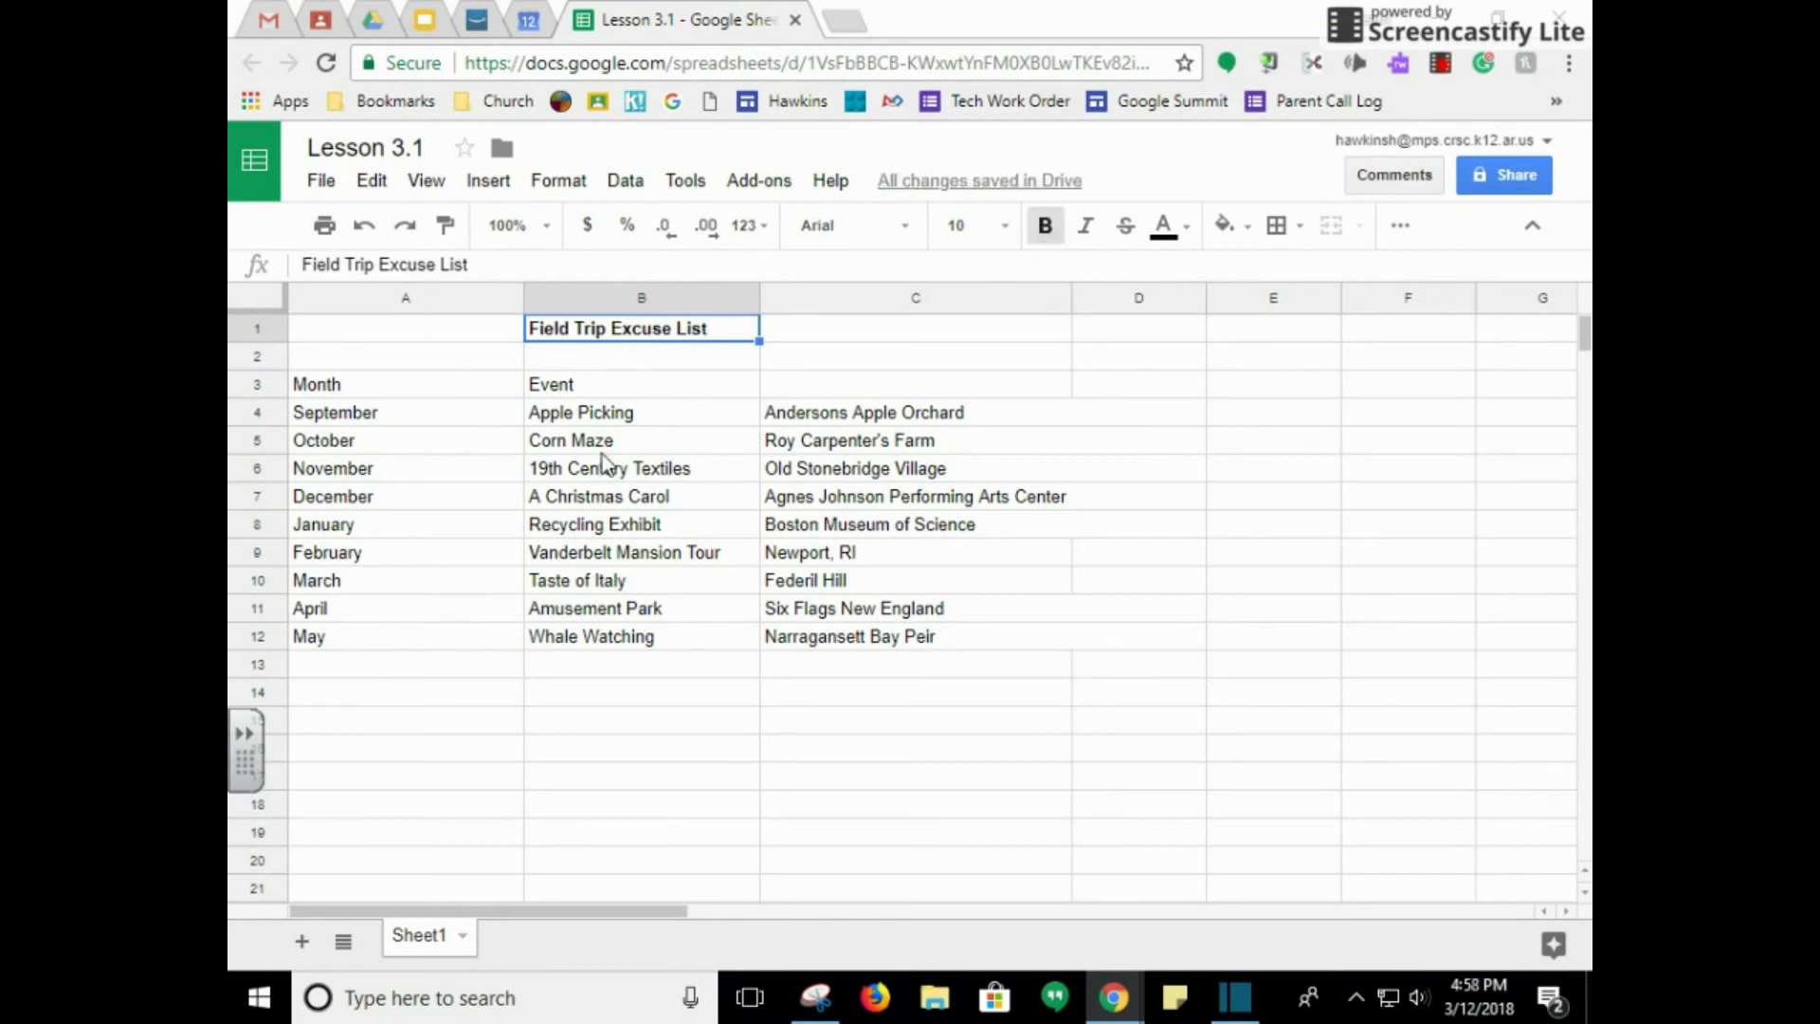
click(1005, 228)
click(966, 524)
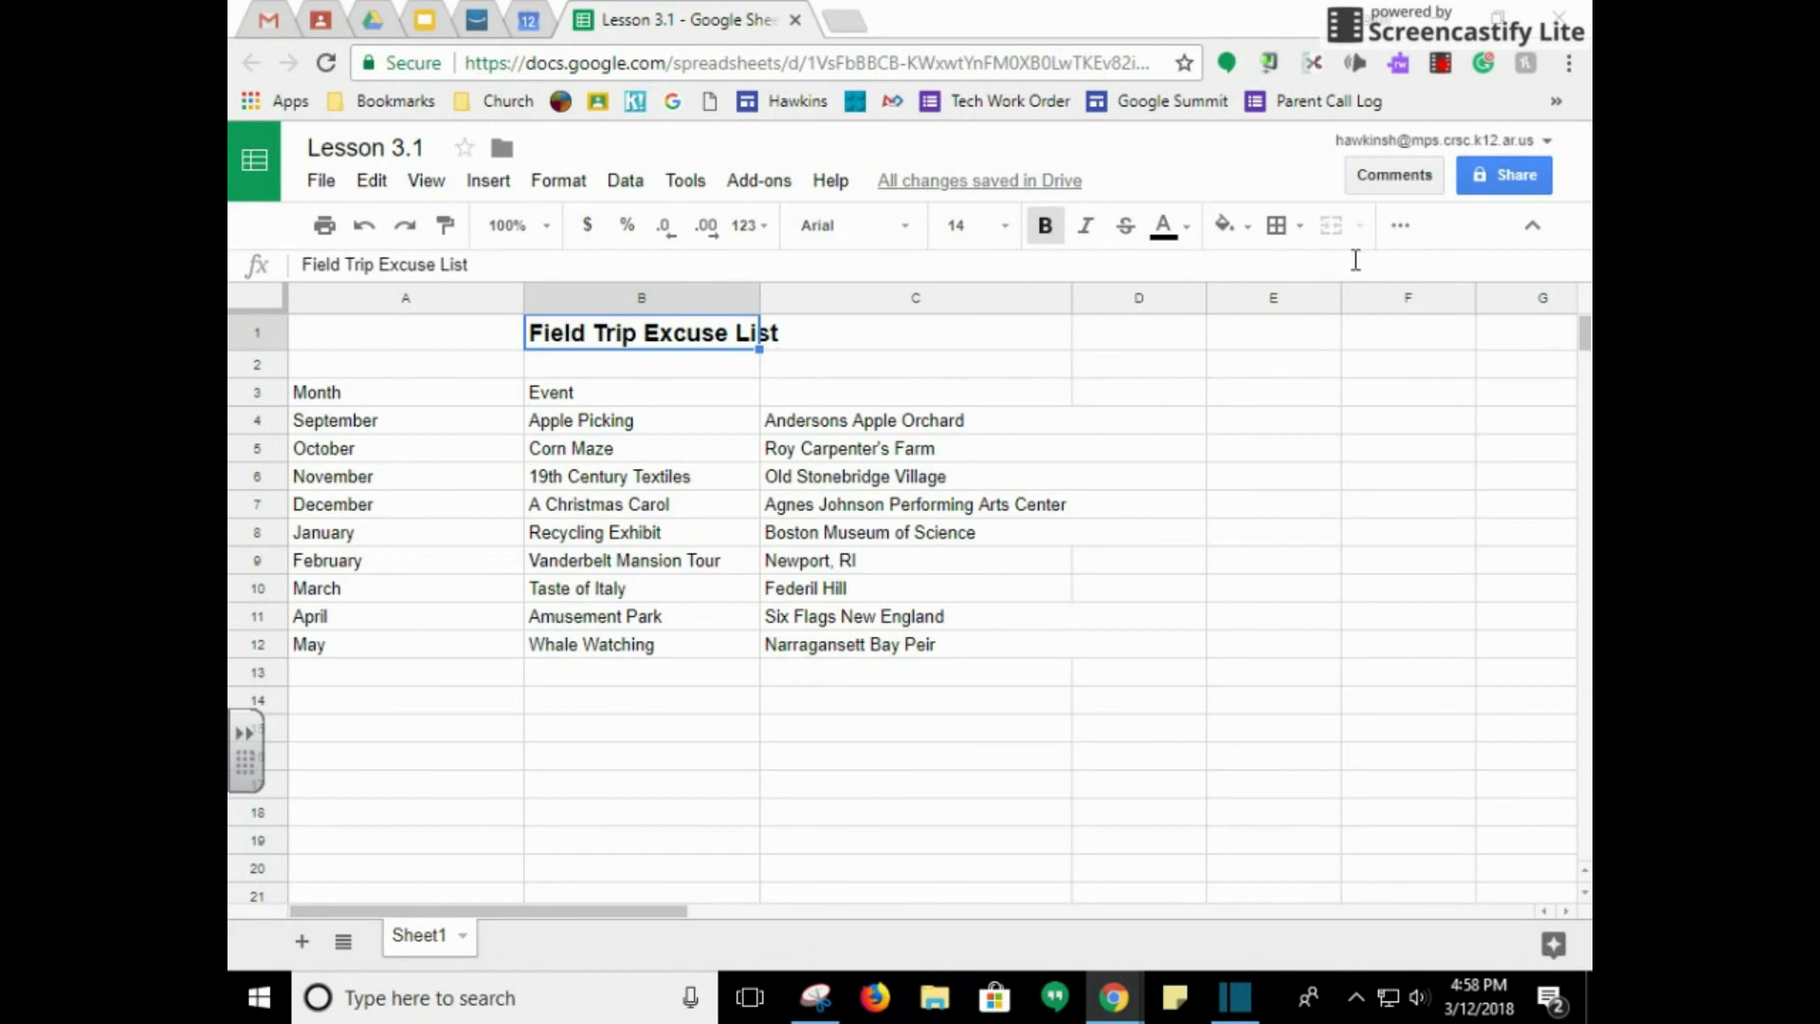
- Center the title in B1 horizontally, undoing and redoing the alignment once
click(1401, 224)
click(991, 273)
click(1033, 313)
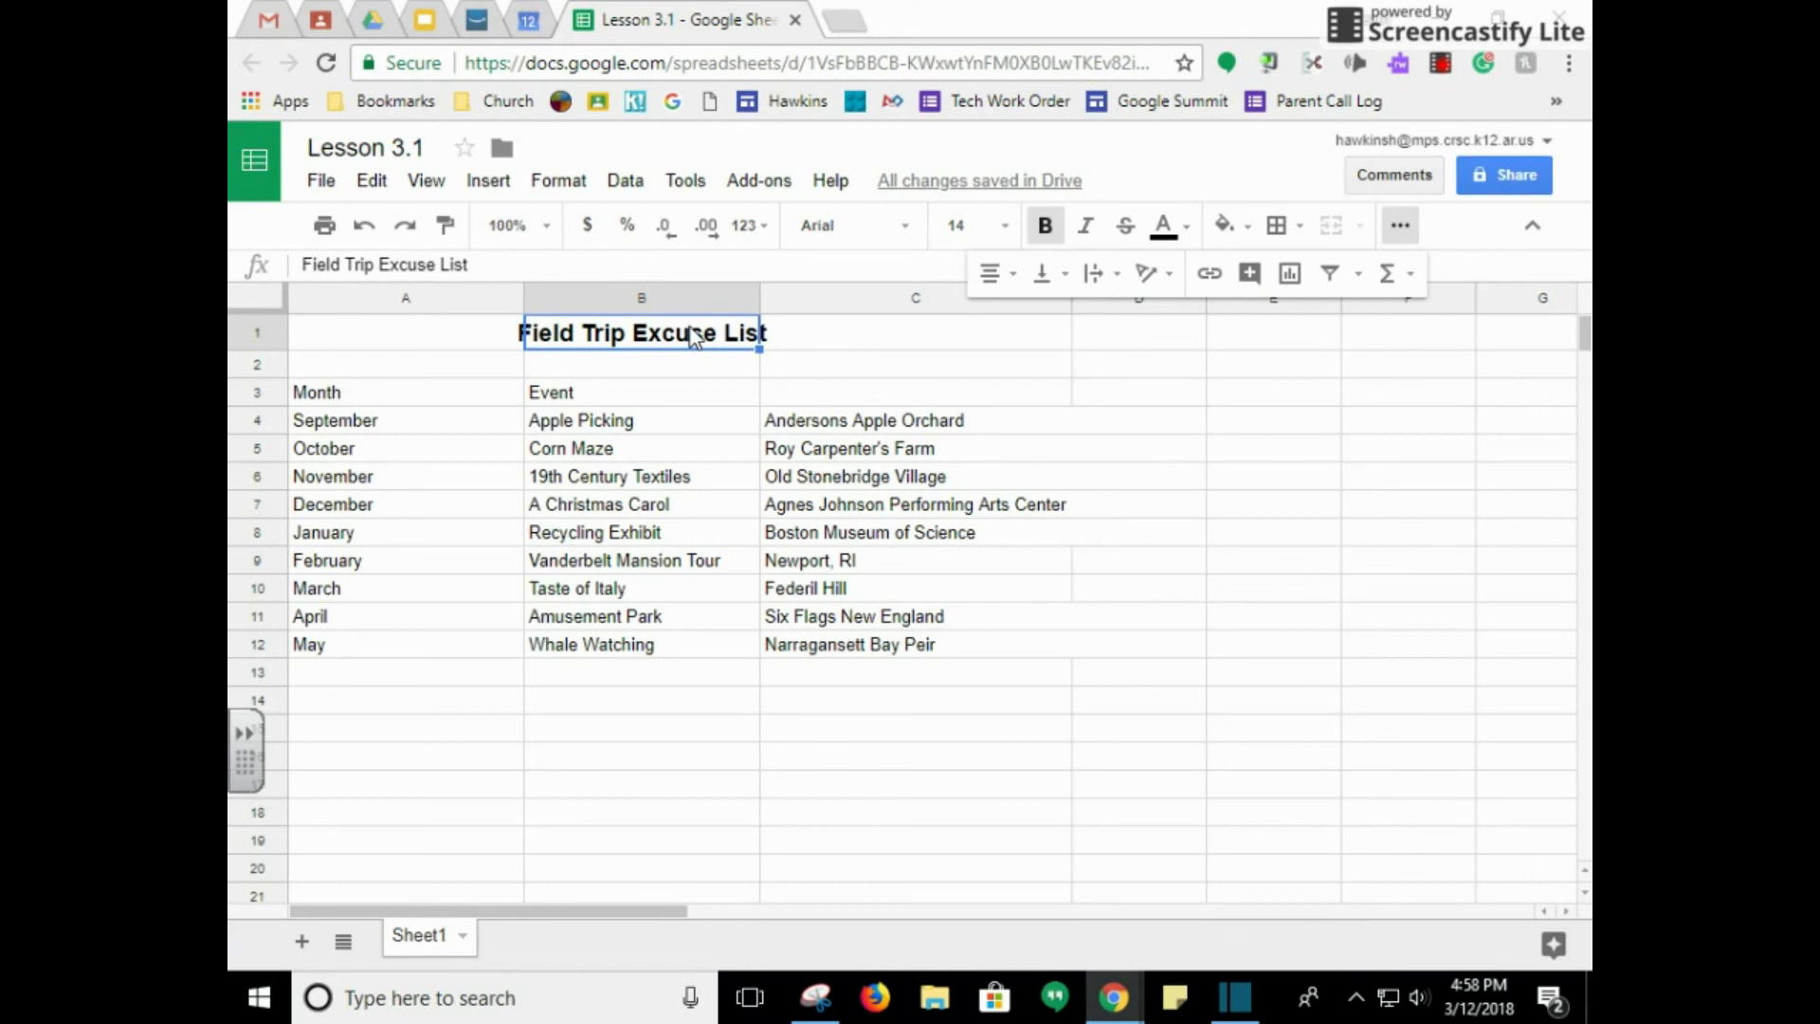
click(365, 227)
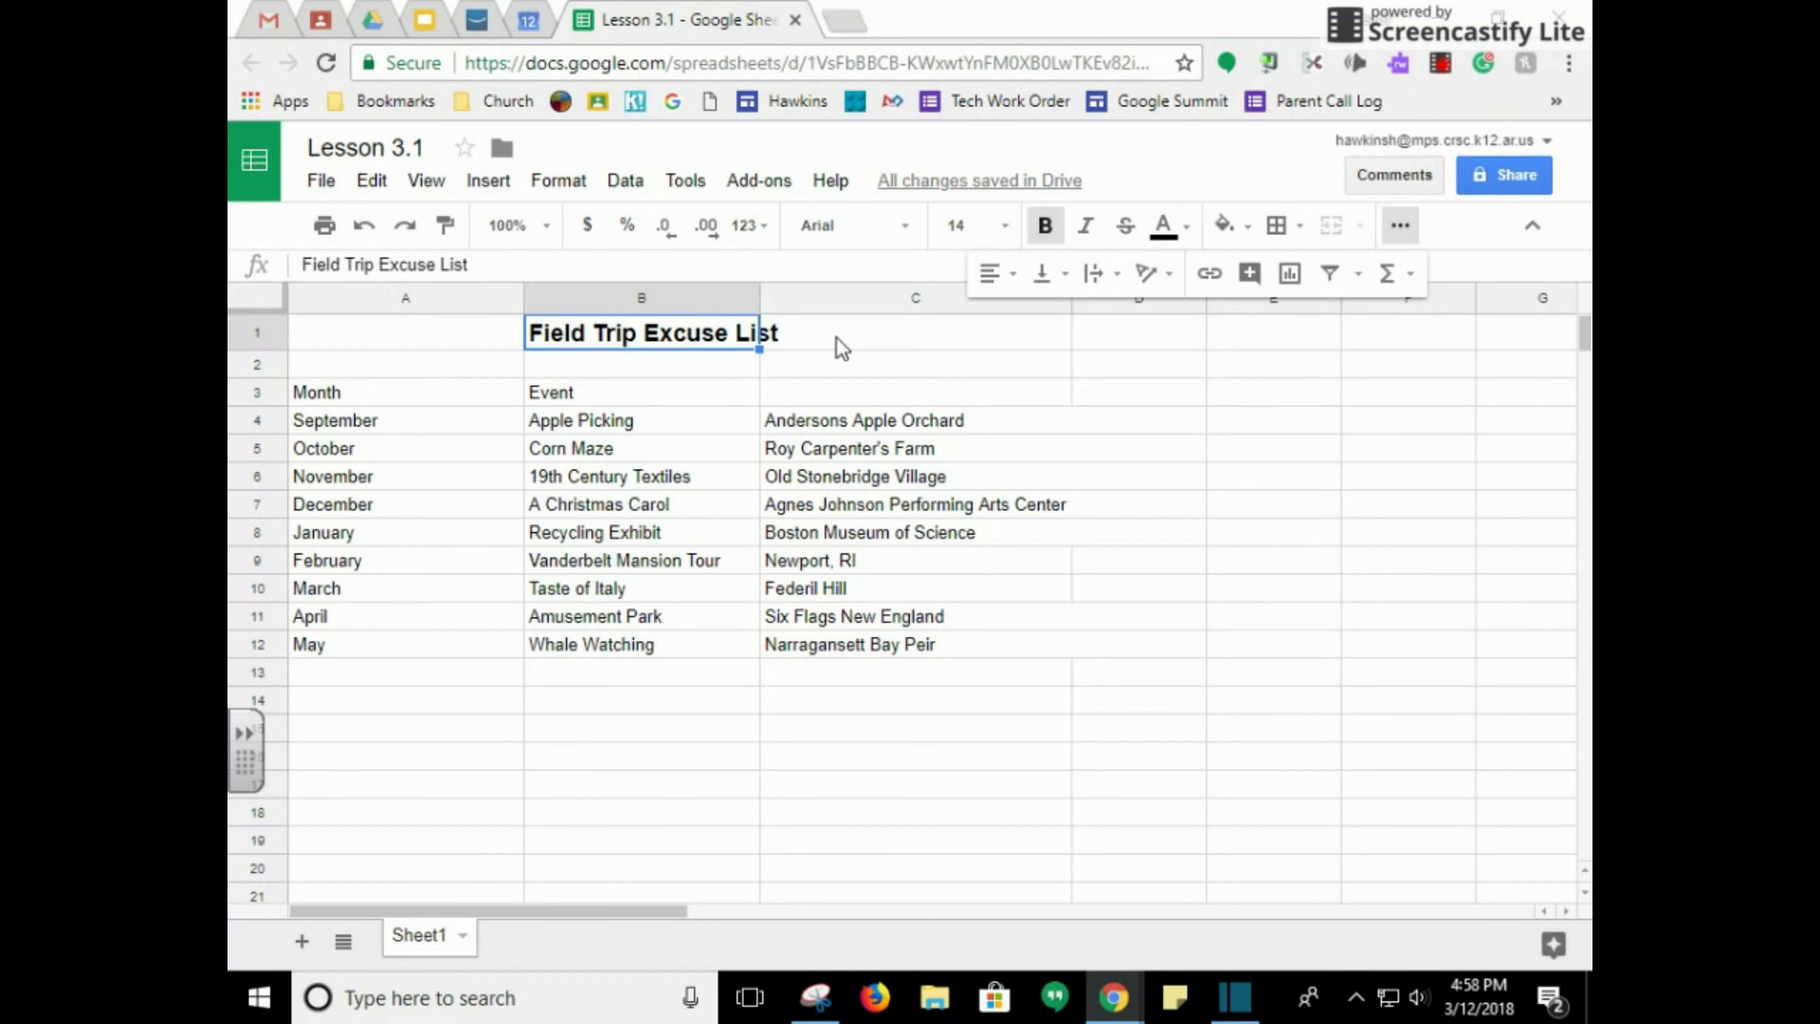
click(408, 231)
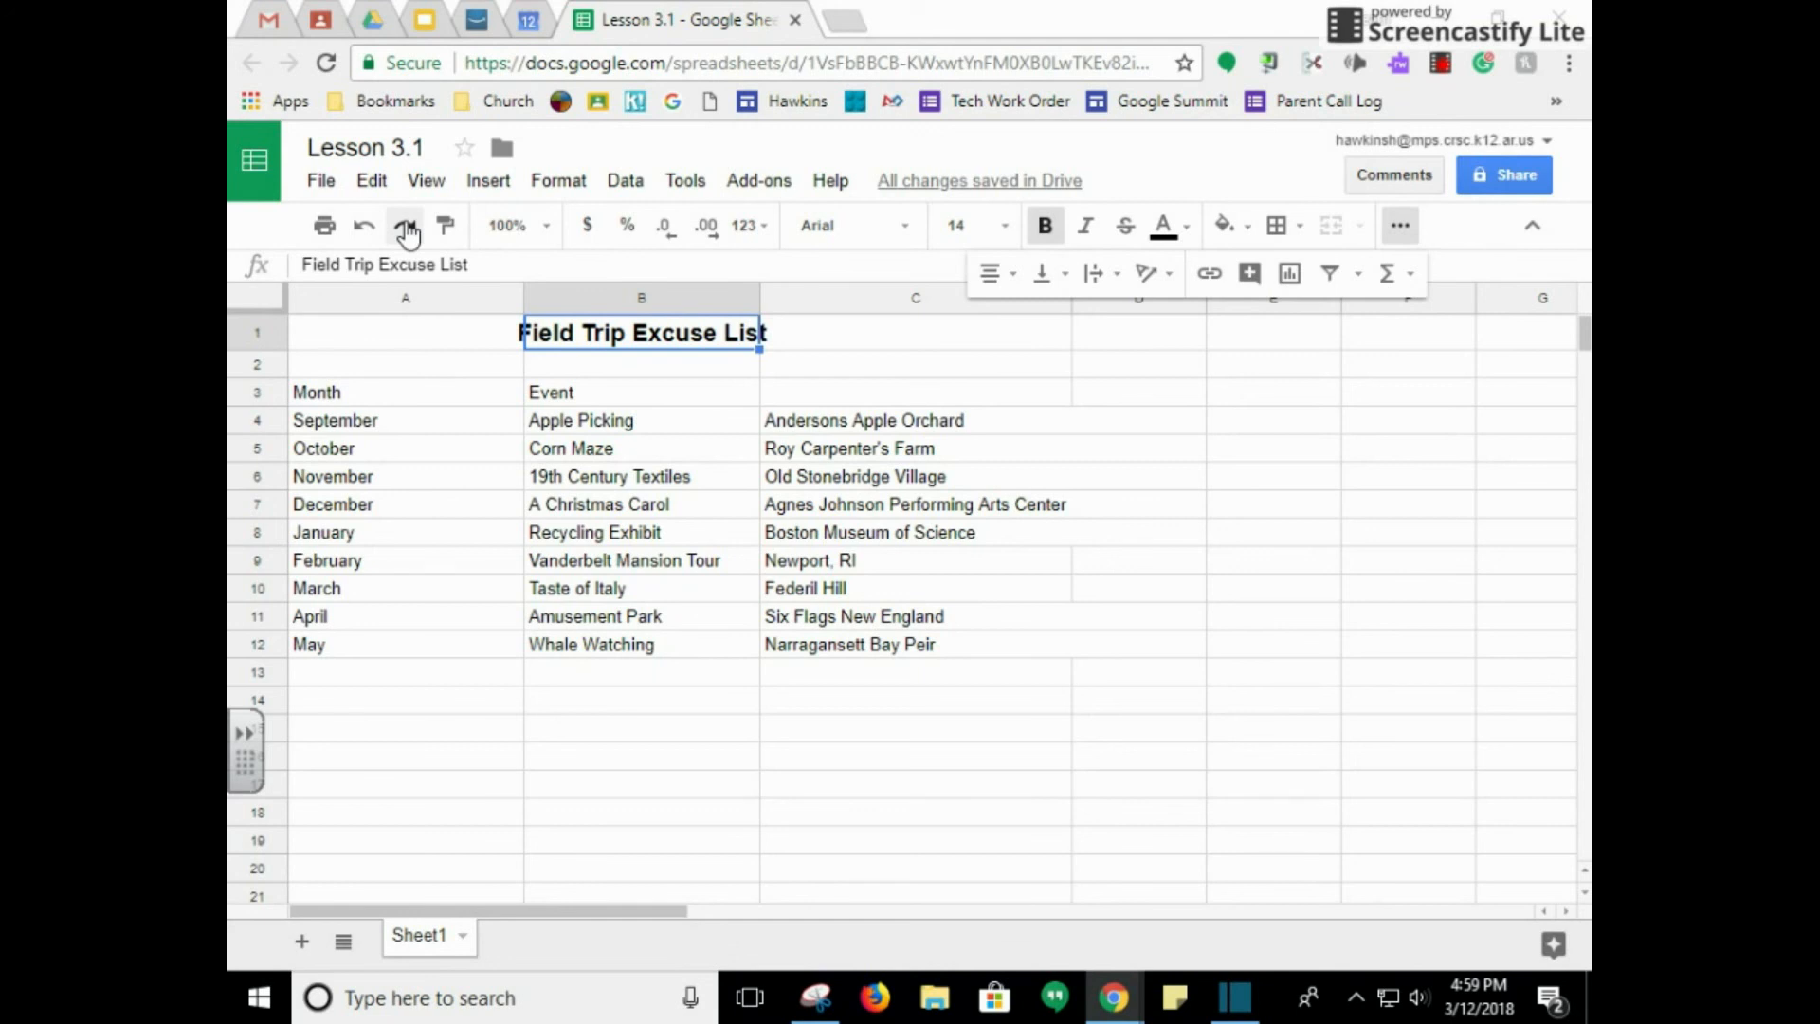
- Auto-fit column B to the title's width and narrow column A to just fit the month names
double_click(757, 298)
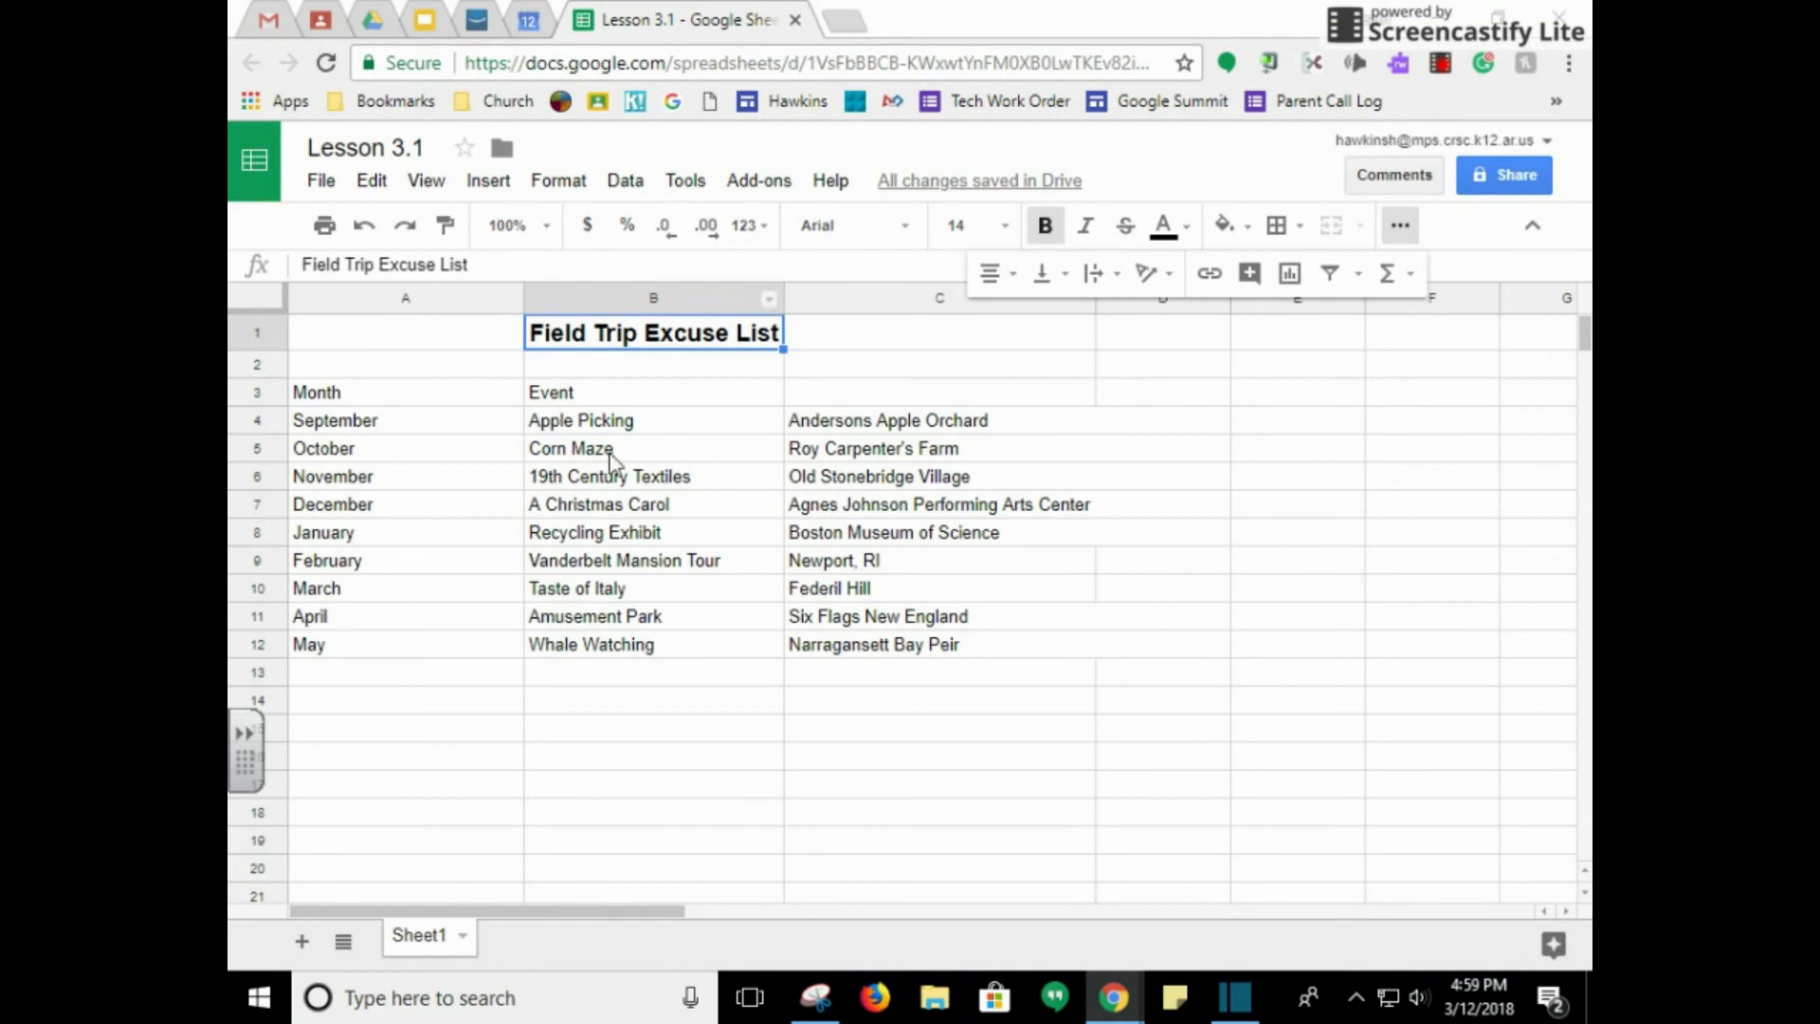
click(510, 370)
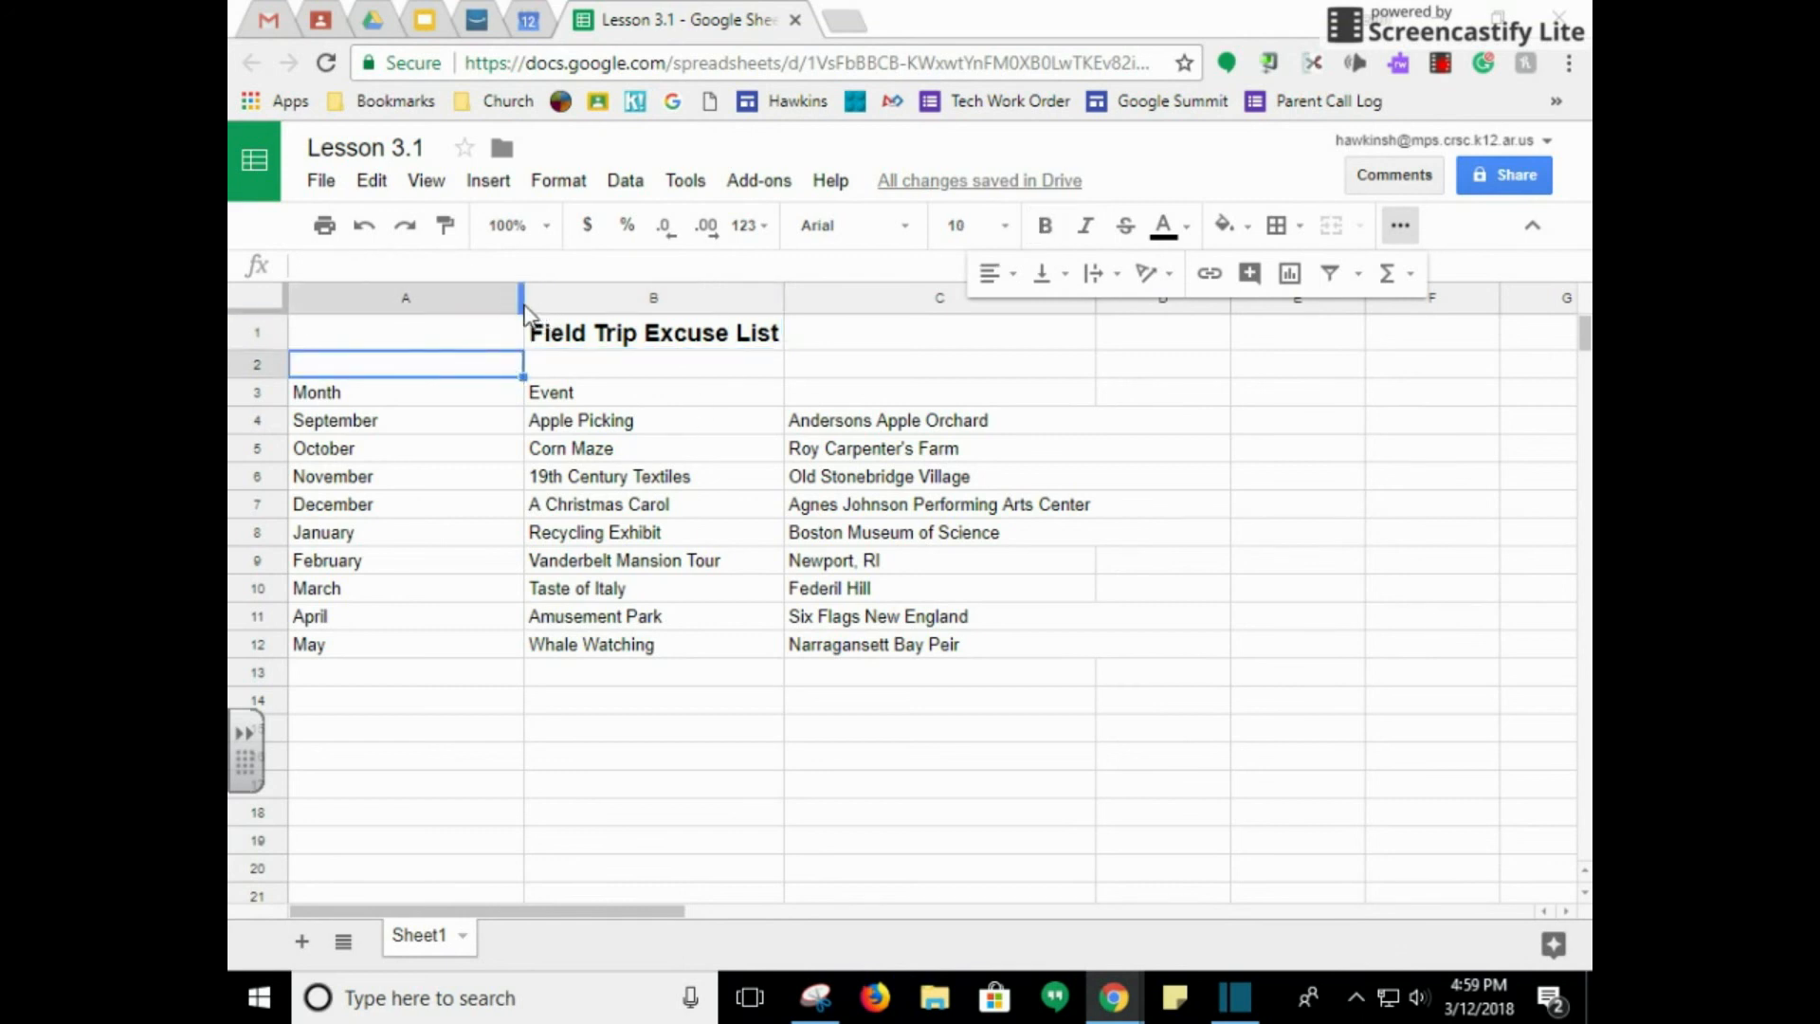
drag(520, 309, 413, 307)
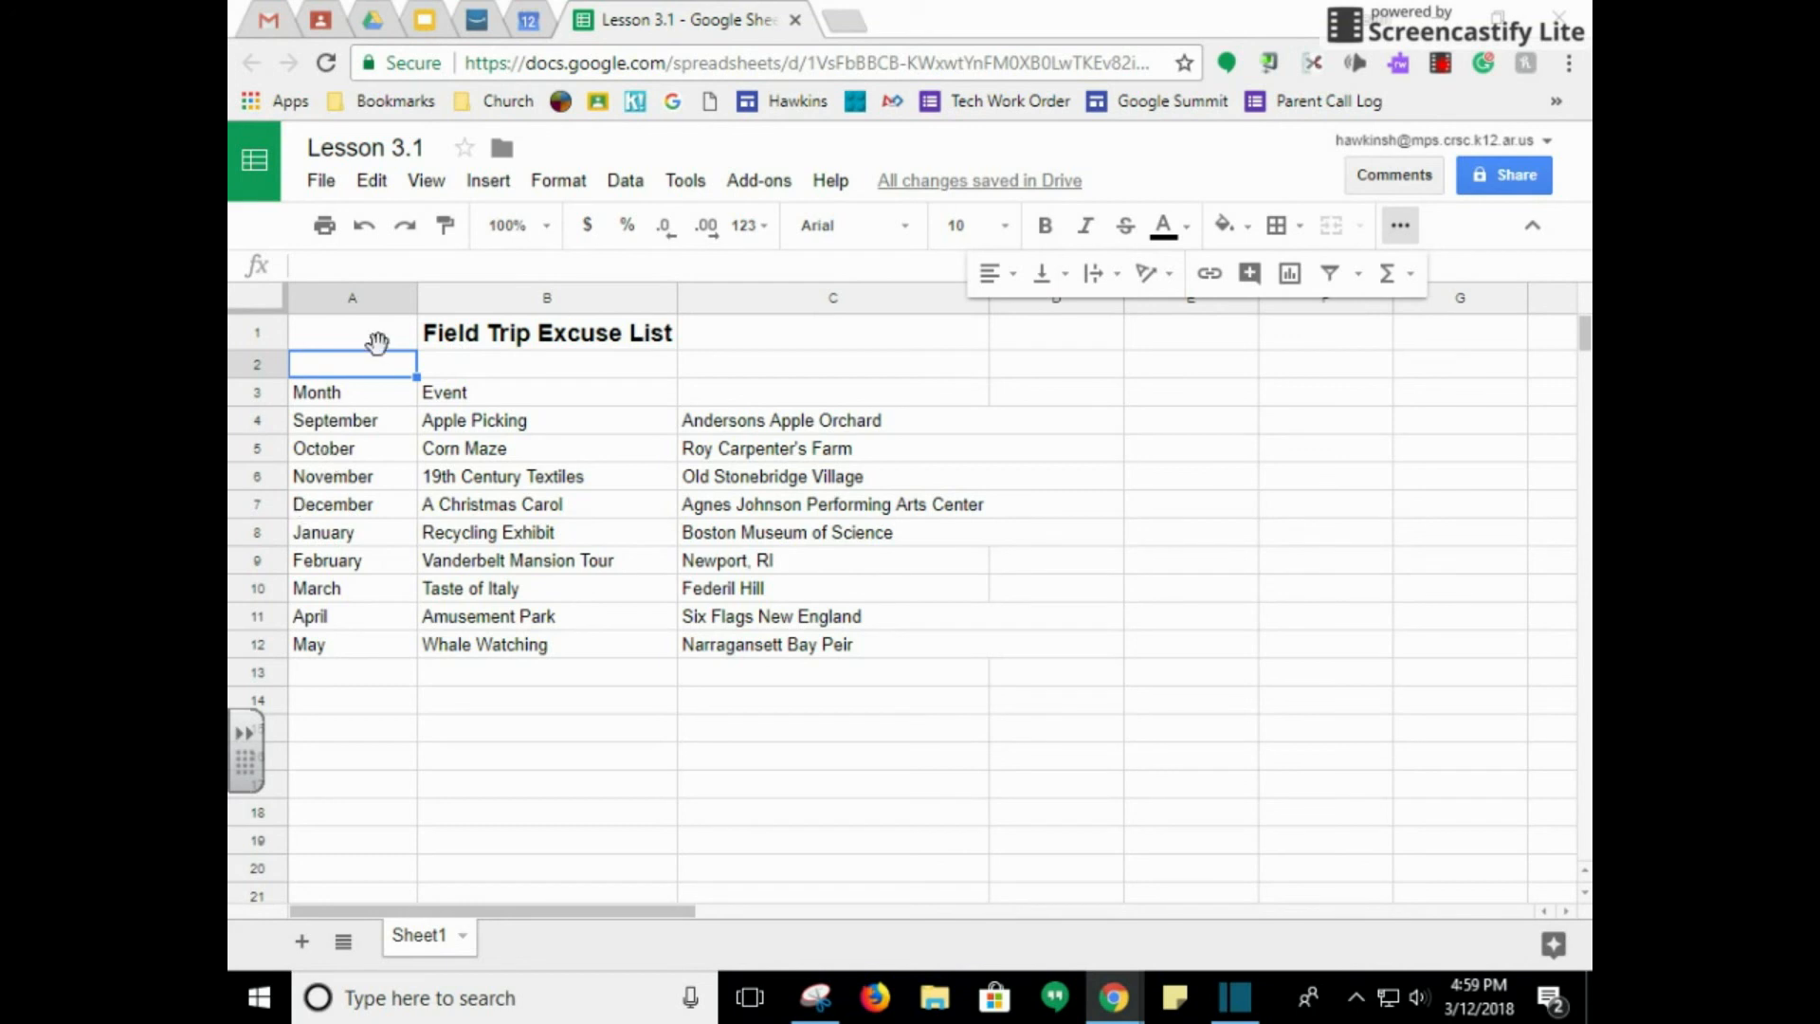
- Make the heading row cells A3 through C3 bold and center them horizontally
click(380, 398)
drag(381, 398, 755, 400)
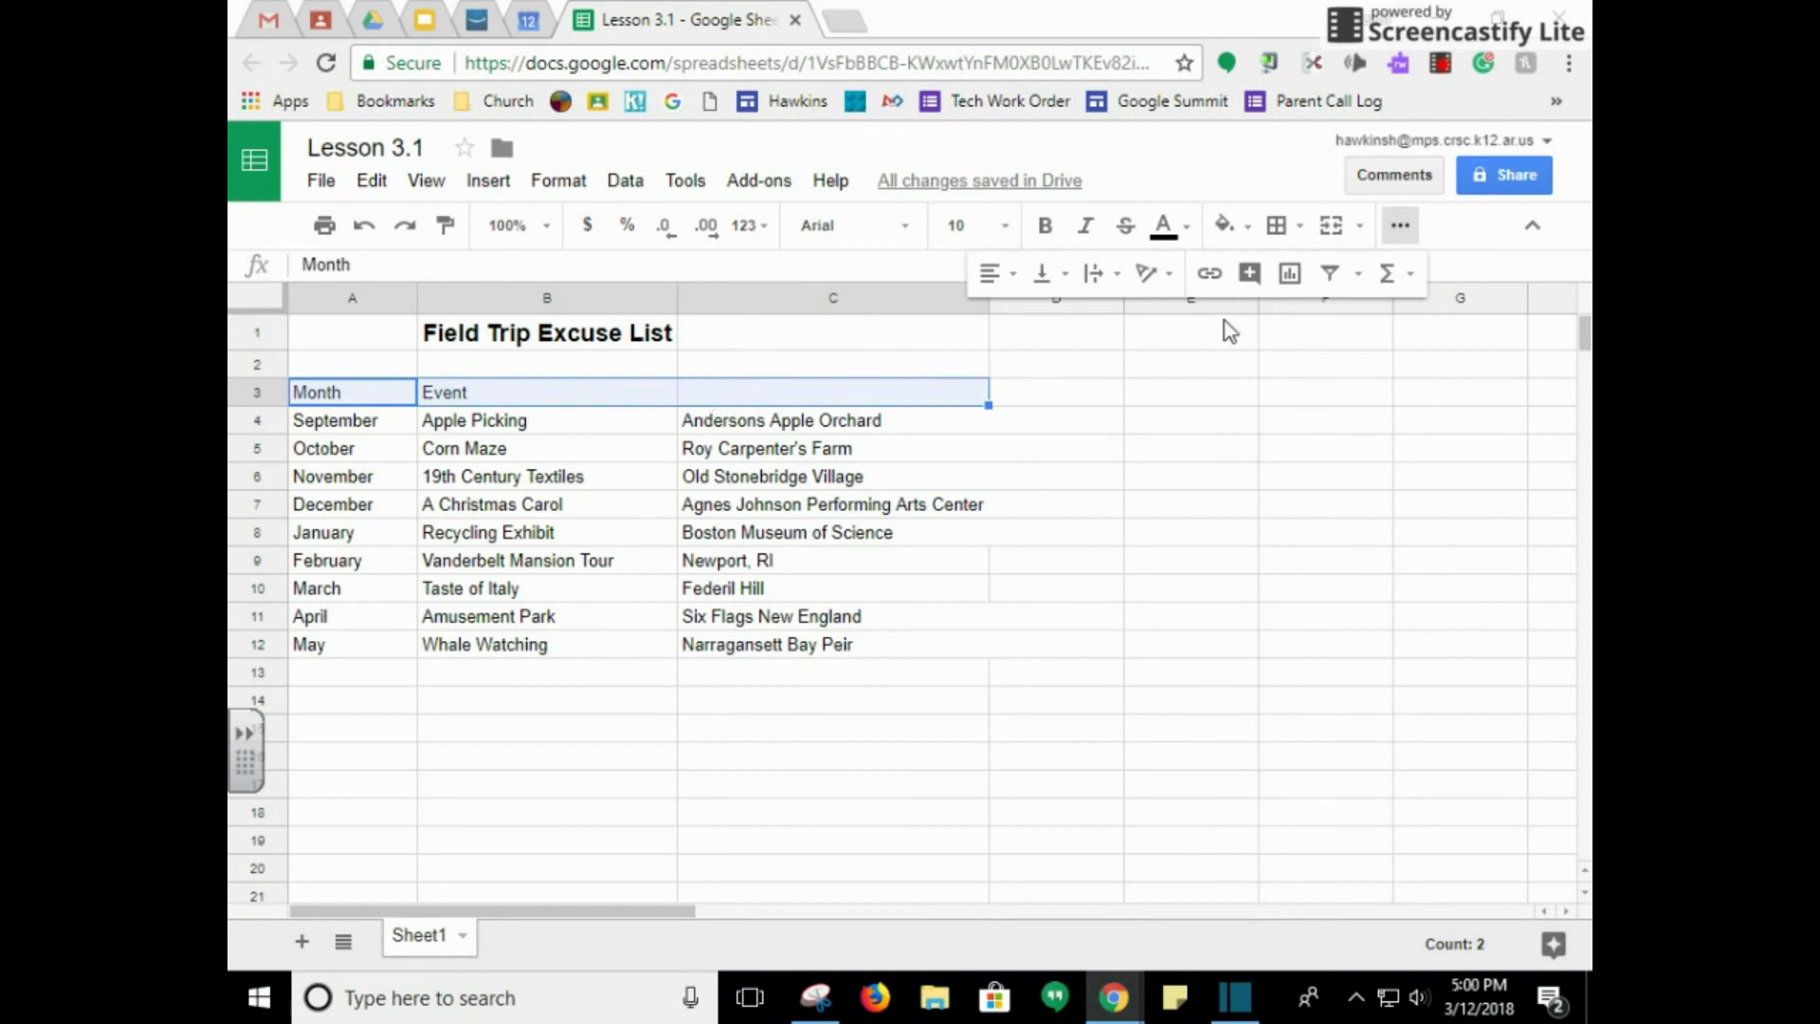
click(1046, 229)
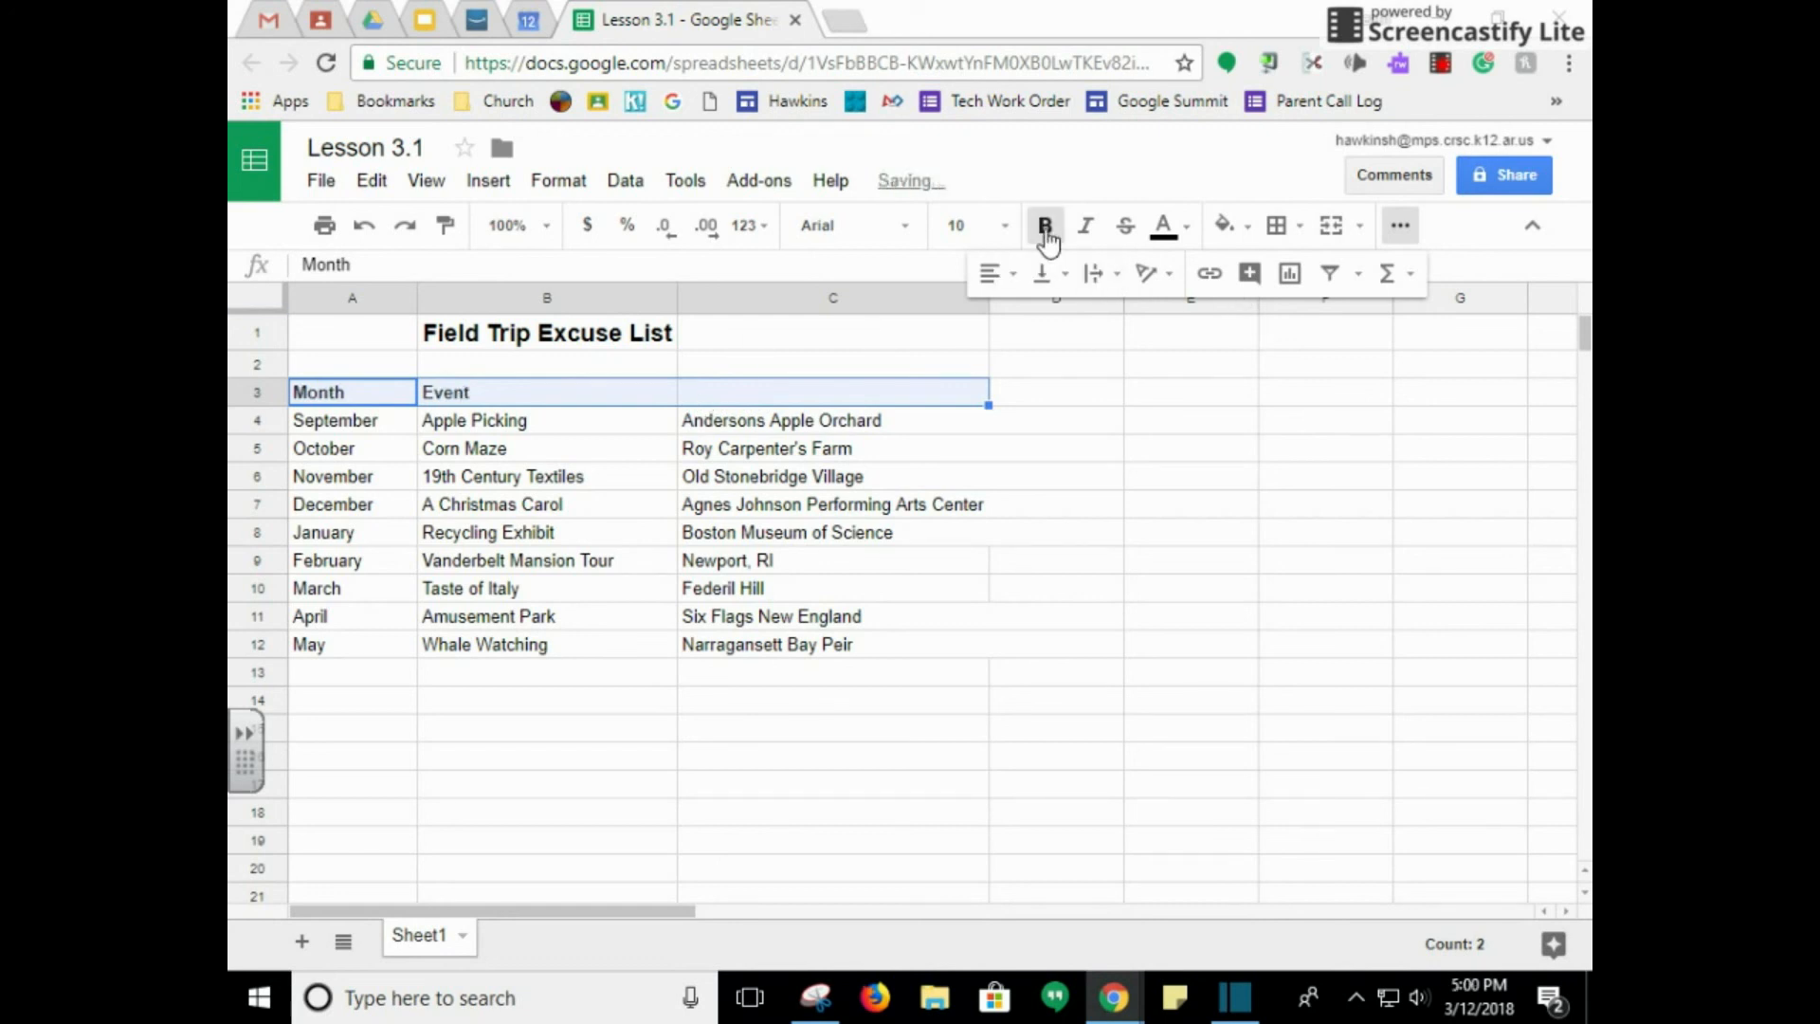
click(990, 273)
click(1033, 314)
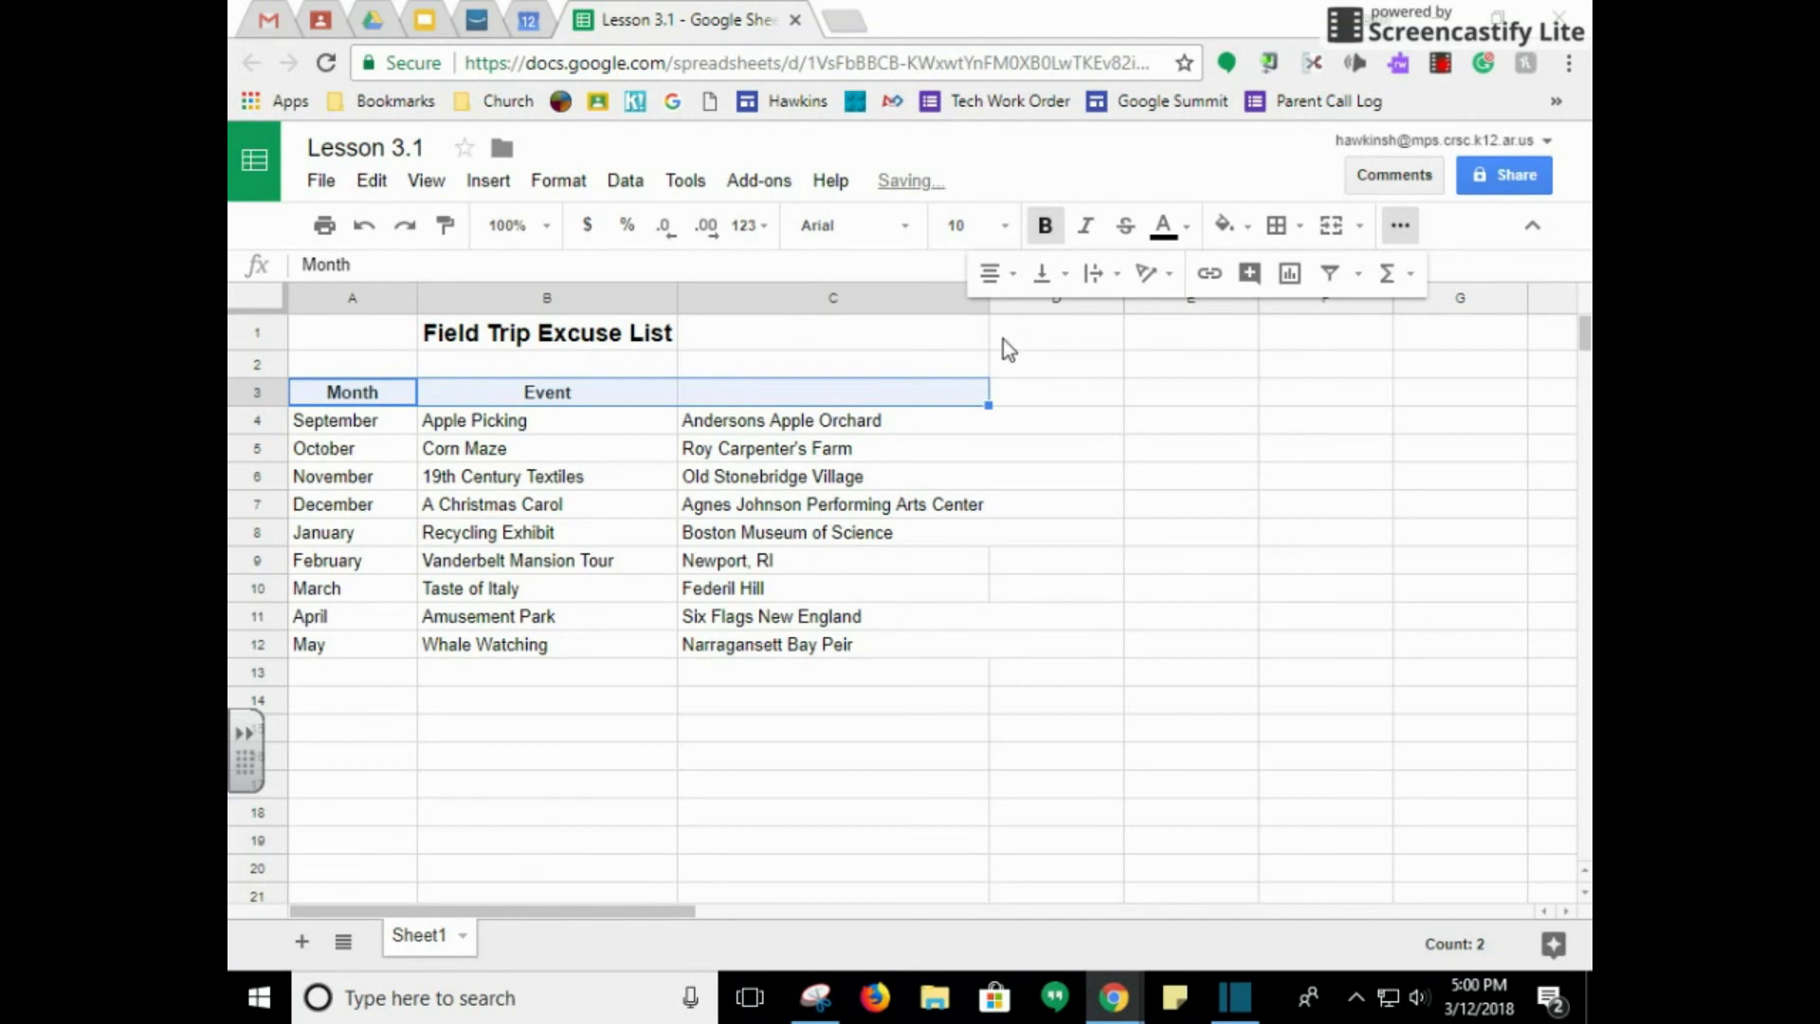
- Enter the heading Location in C3 above the list of trip locations
click(771, 400)
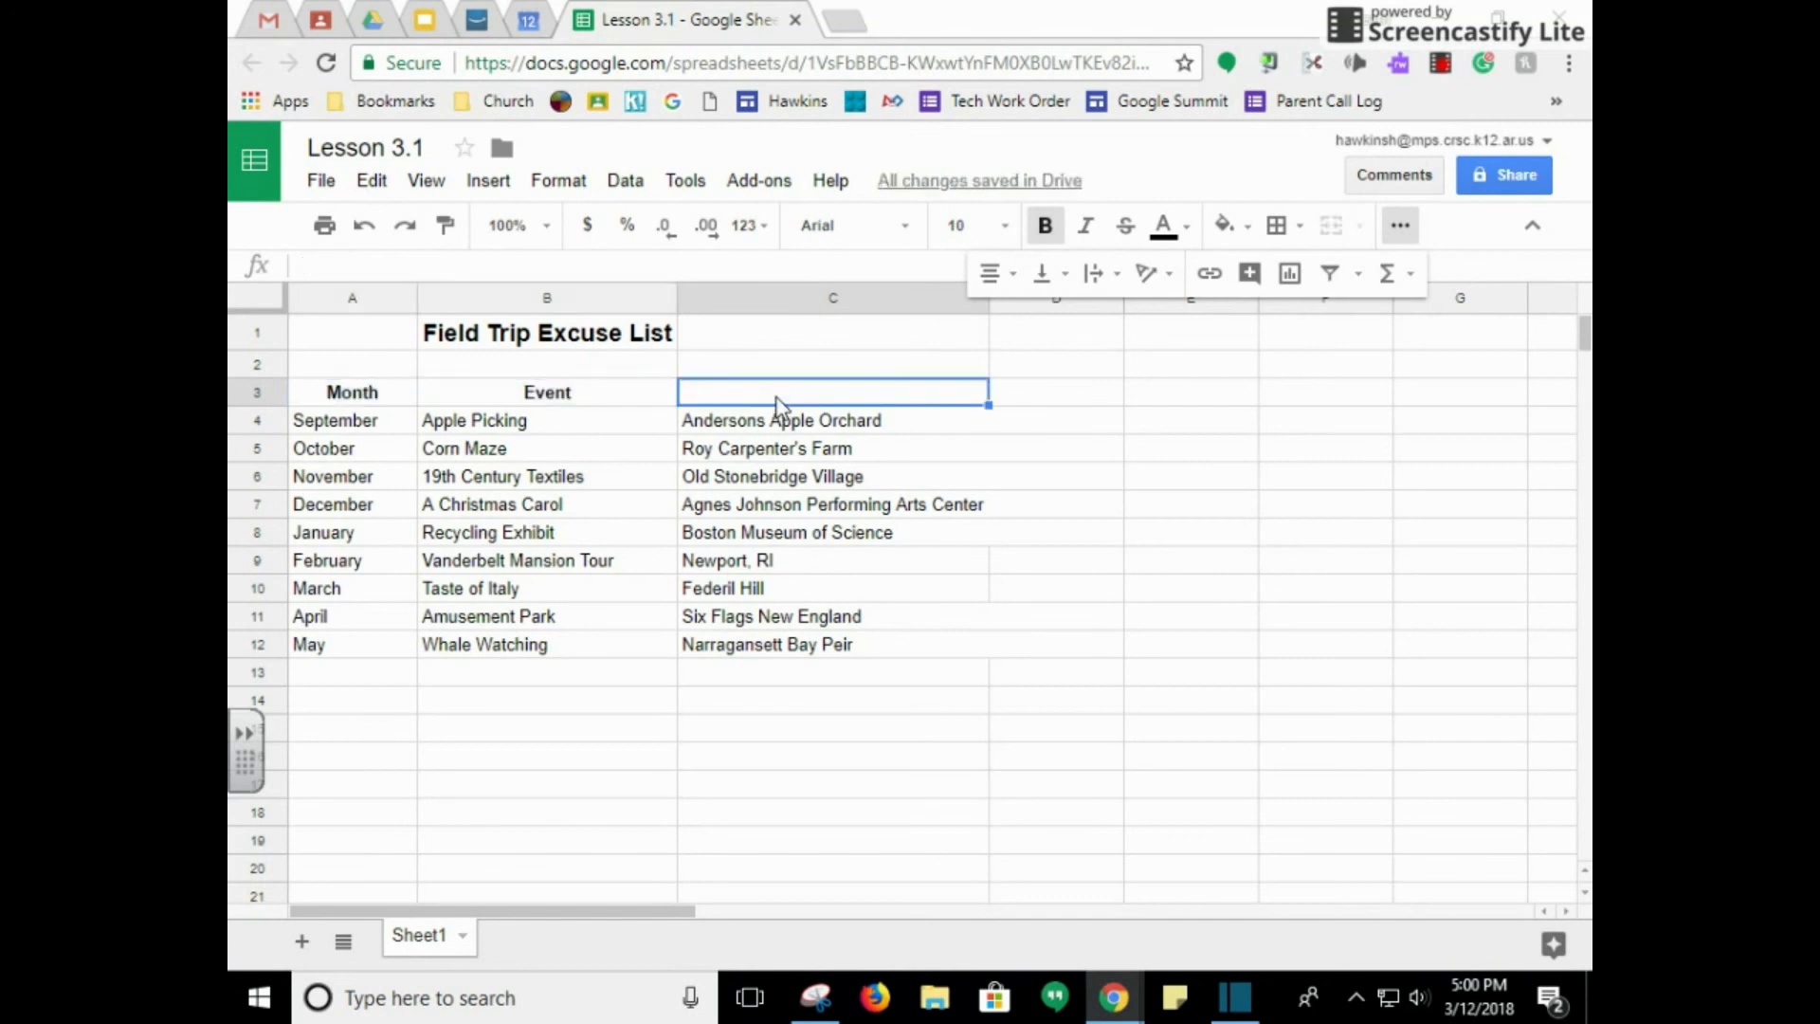
text(Location)
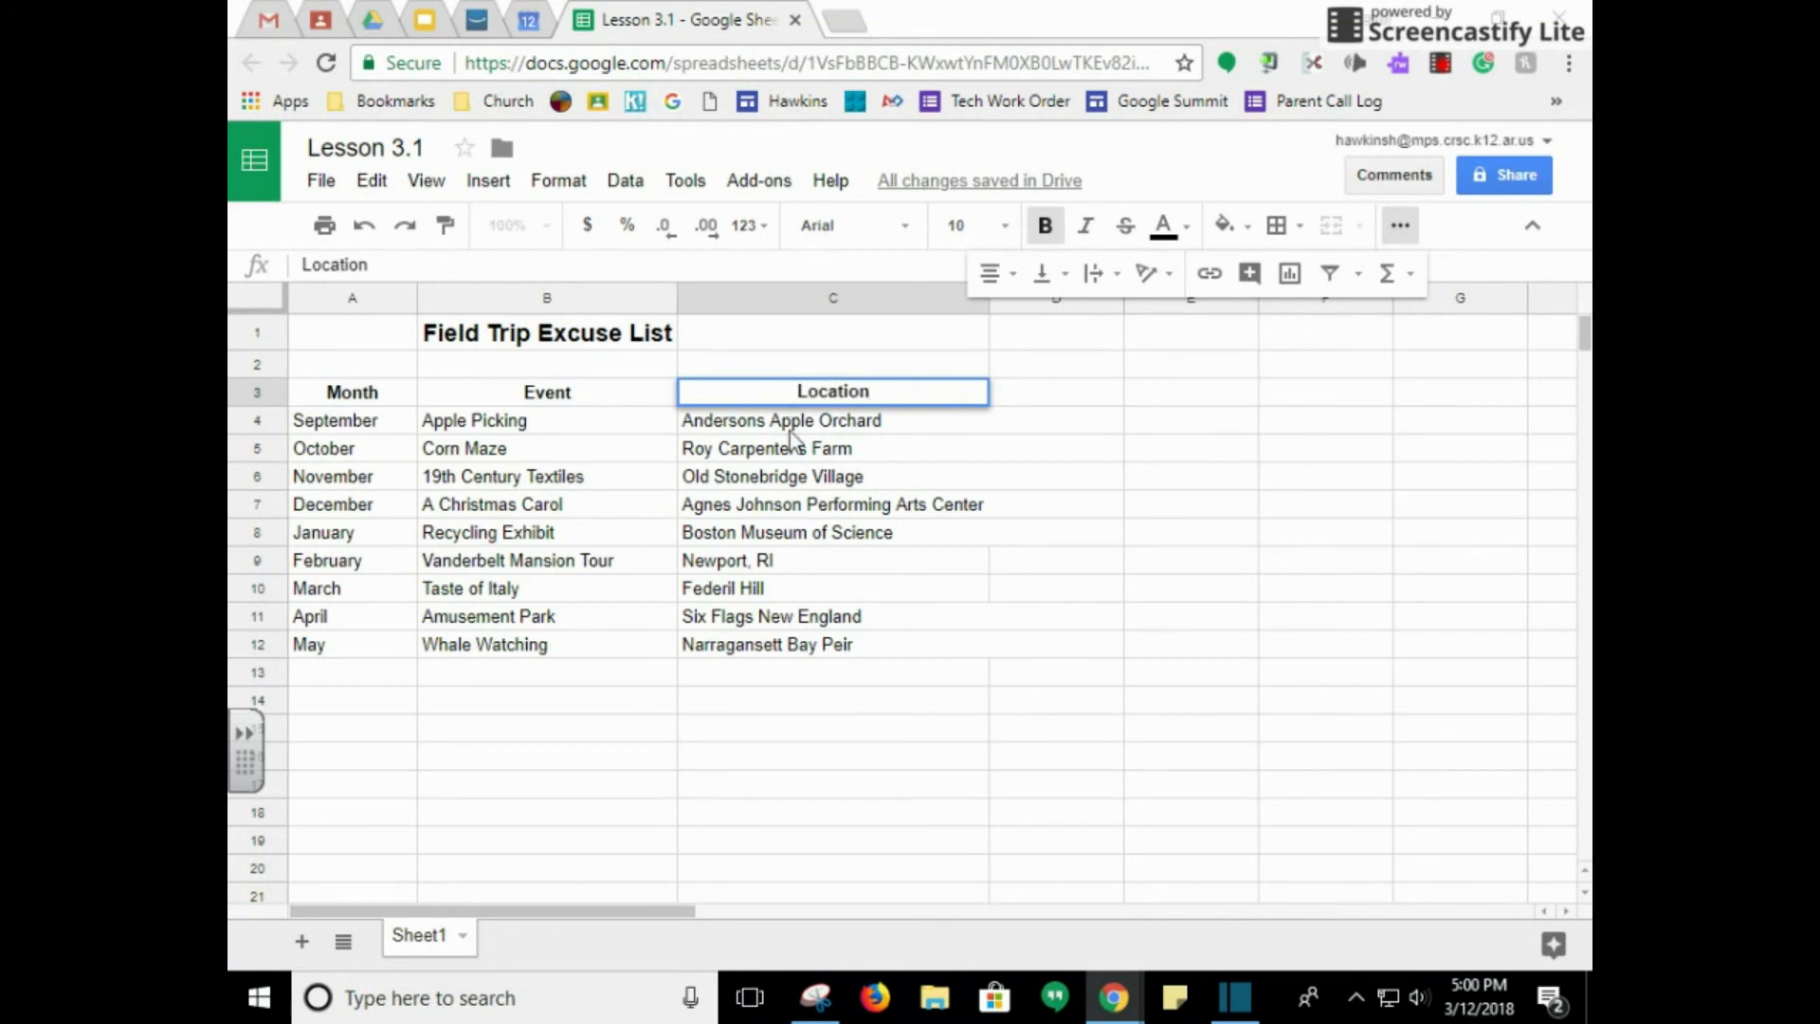
click(821, 477)
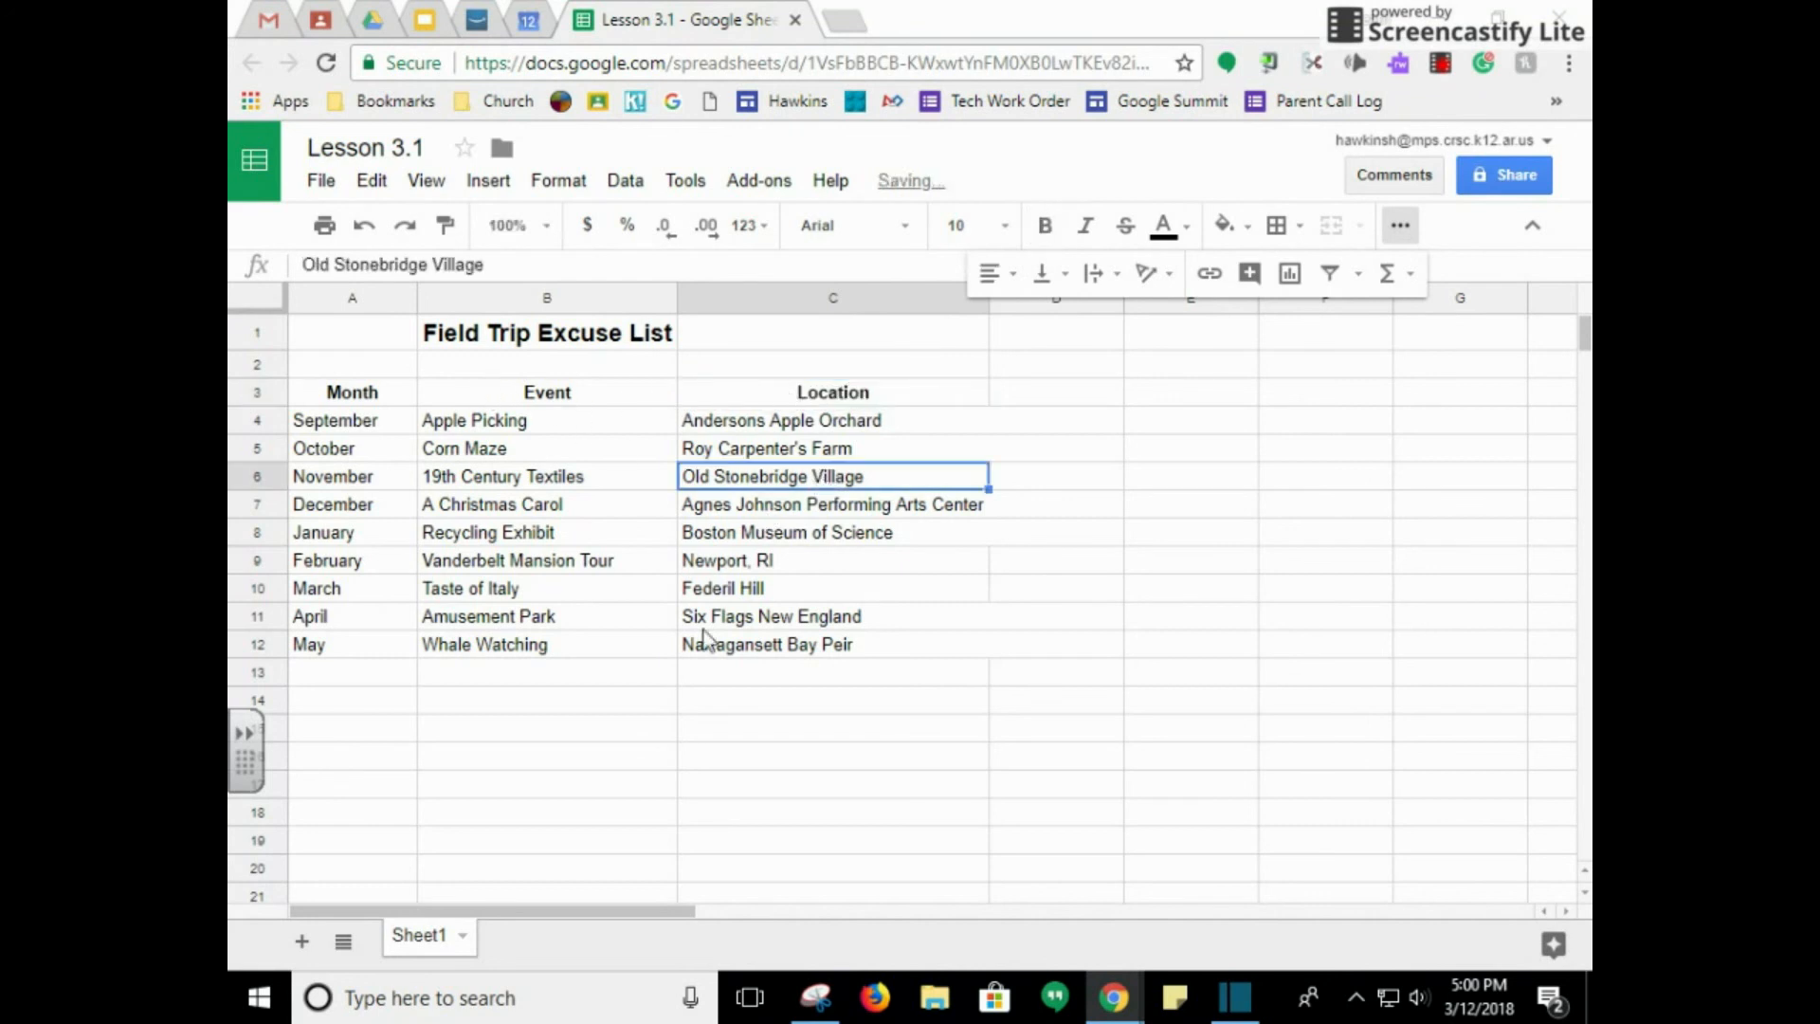